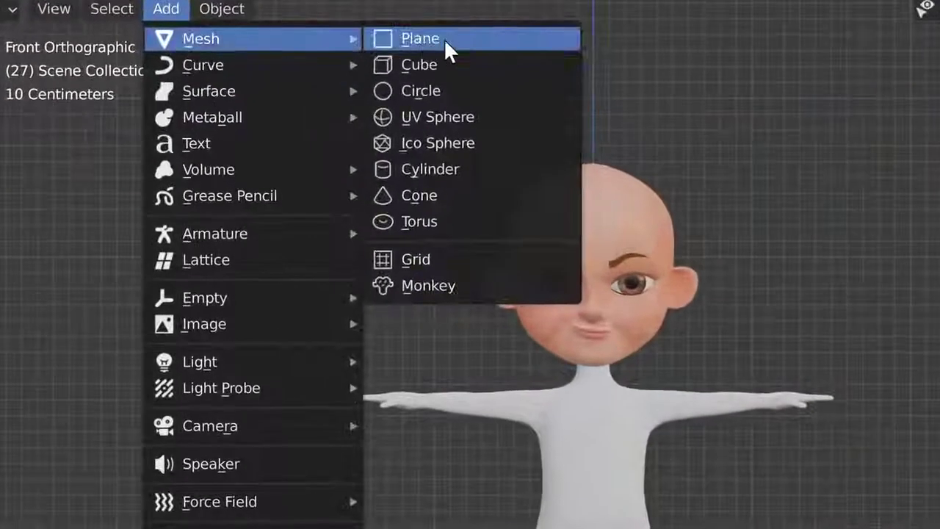
mouse_move(203, 65)
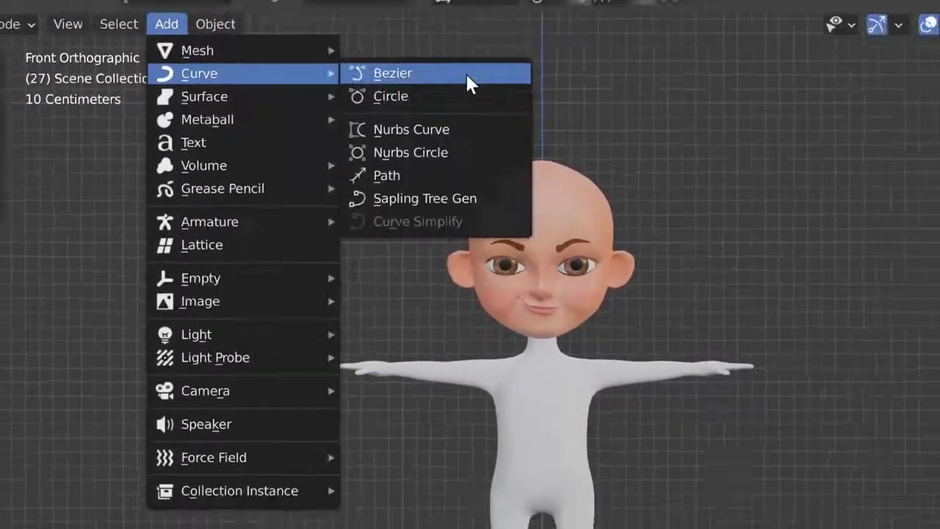
Add a Bezier curve, raise it along Z, and rotate it 90° about X.
click(470, 83)
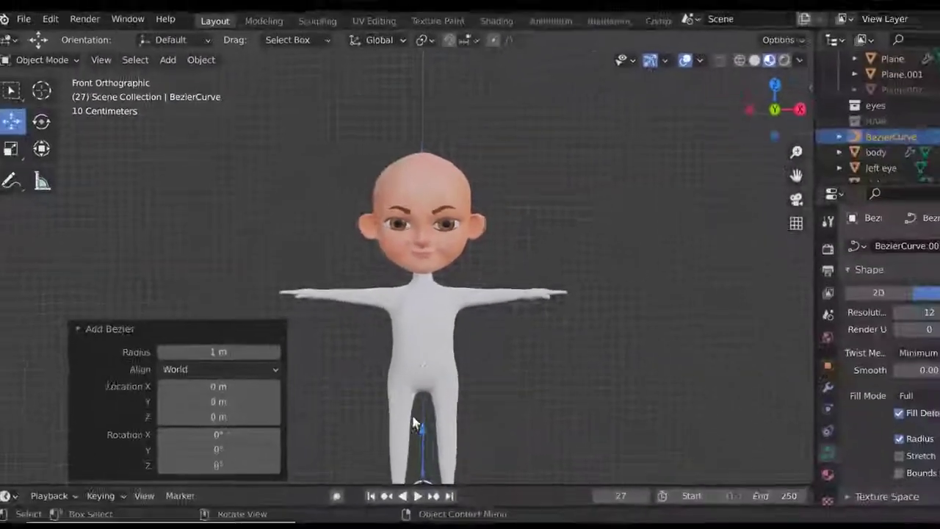
key(g)
key(z)
click(406, 98)
key(r)
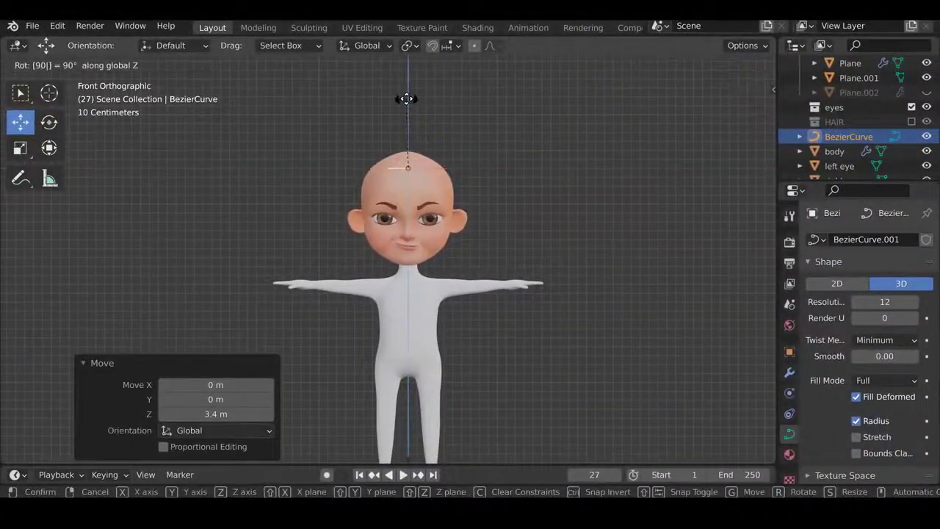
key(x)
key(Return)
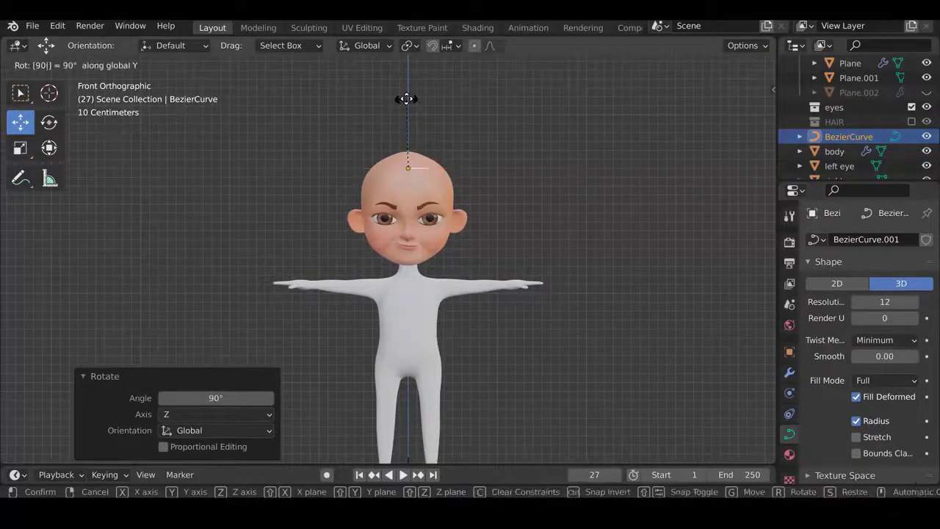
Position the curve on top of the character's head at Z 0.26146 m.
mouse_move(407, 99)
middle_down()
mouse_move(382, 224)
mouse_move(458, 298)
middle_up()
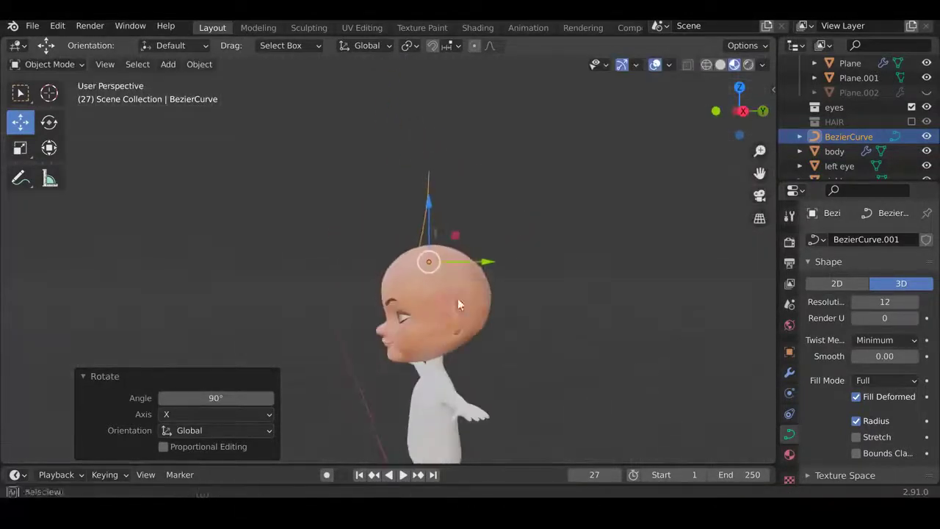
click(403, 254)
key(s)
key(KP_1)
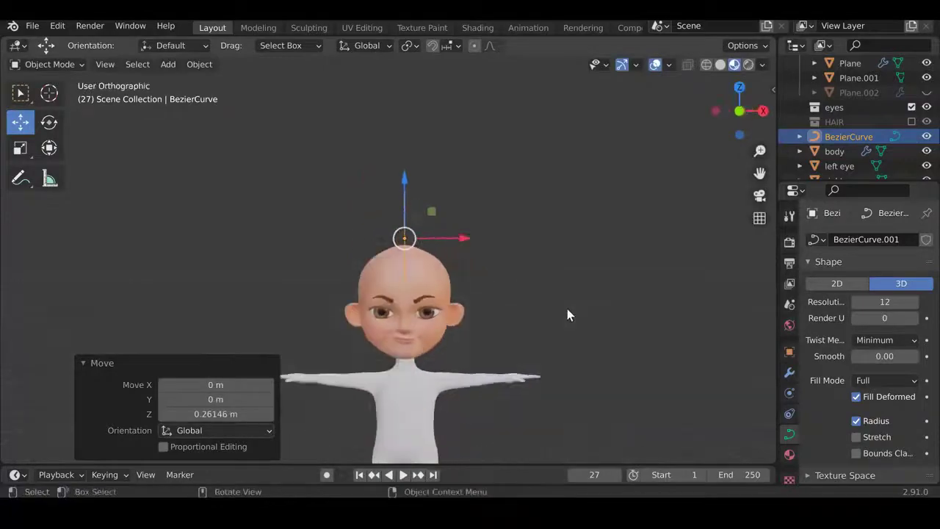
click(169, 64)
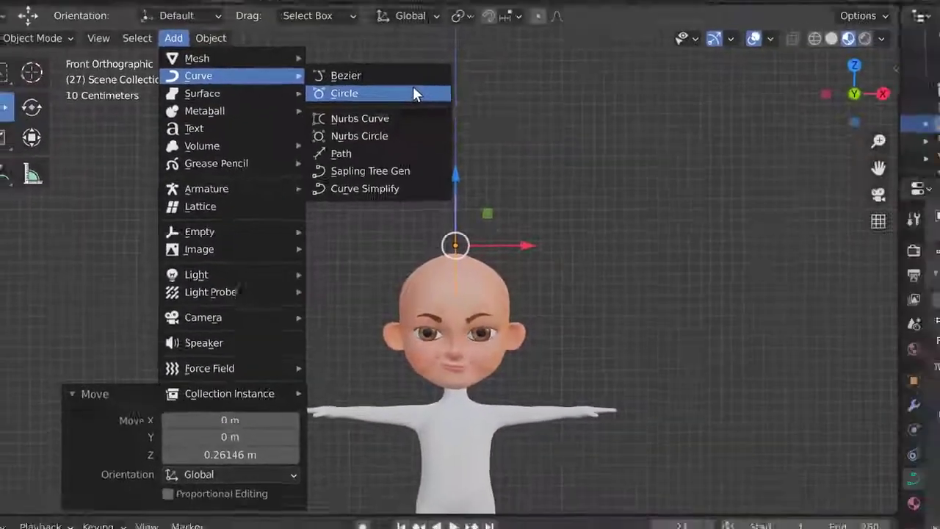
Add a Bezier circle and move it to the right of the character.
click(400, 63)
drag(433, 444, 569, 415)
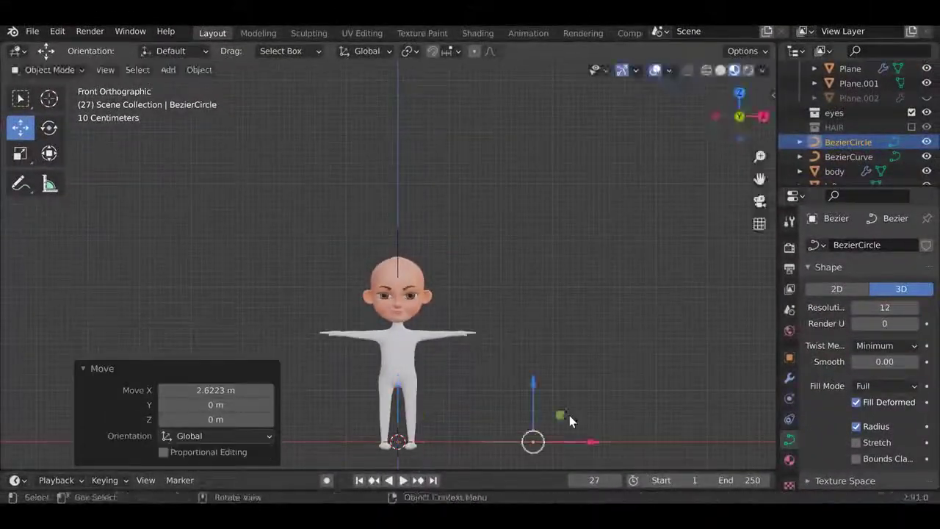
text(rz090)
key(Return)
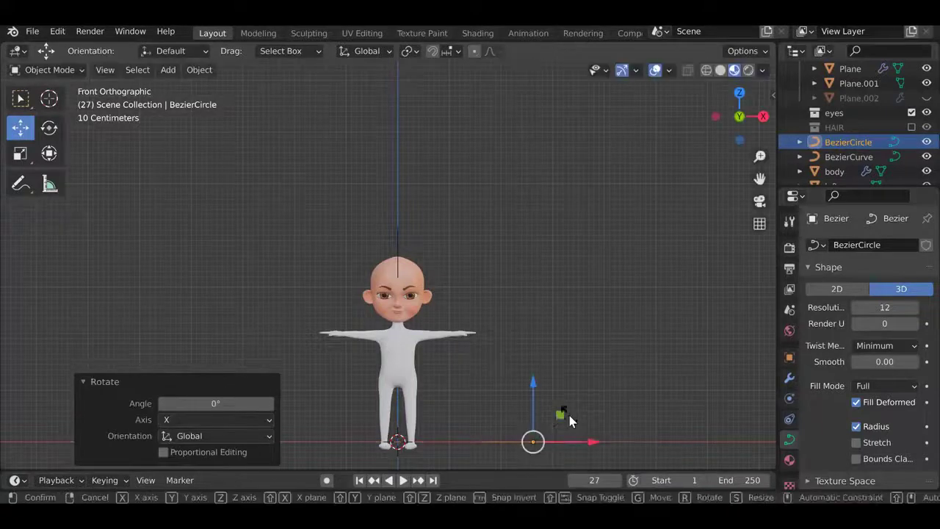
Stand the circle upright at 90° on X and raise it 1.38 m.
key(r)
key(x)
key(9)
key(0)
key(Return)
key(g)
key(z)
click(551, 335)
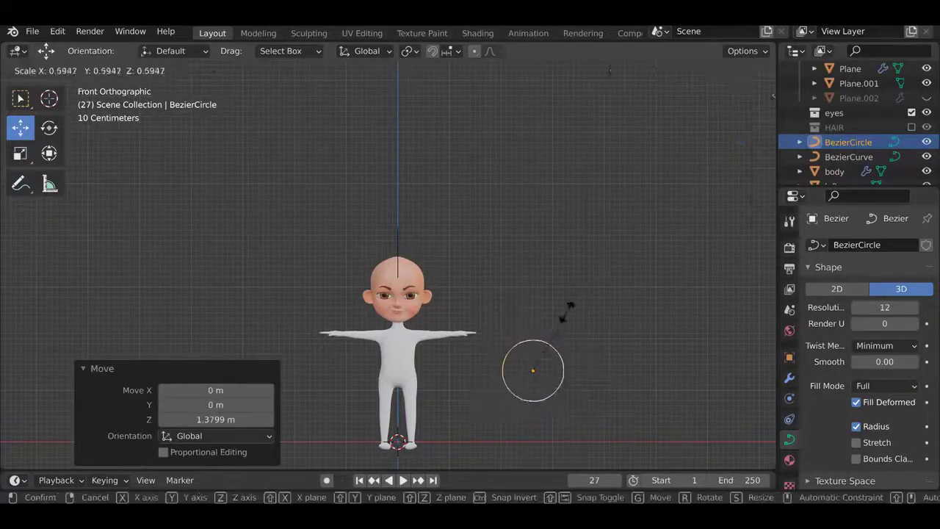
click(560, 375)
Set the head curve's Geometry Bevel to Object, using BezierCircle as the shape.
click(357, 200)
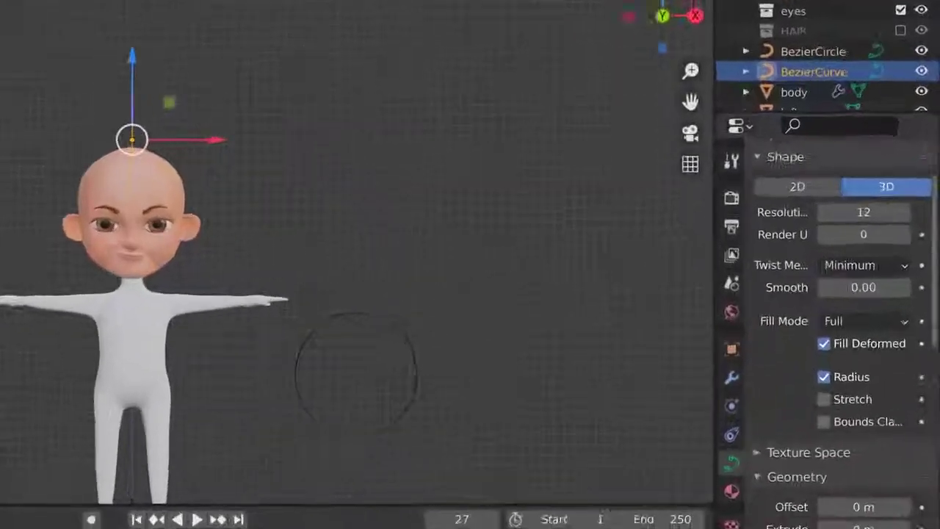
scroll(845, 330, down, 5)
click(852, 440)
scroll(853, 441, down, 1)
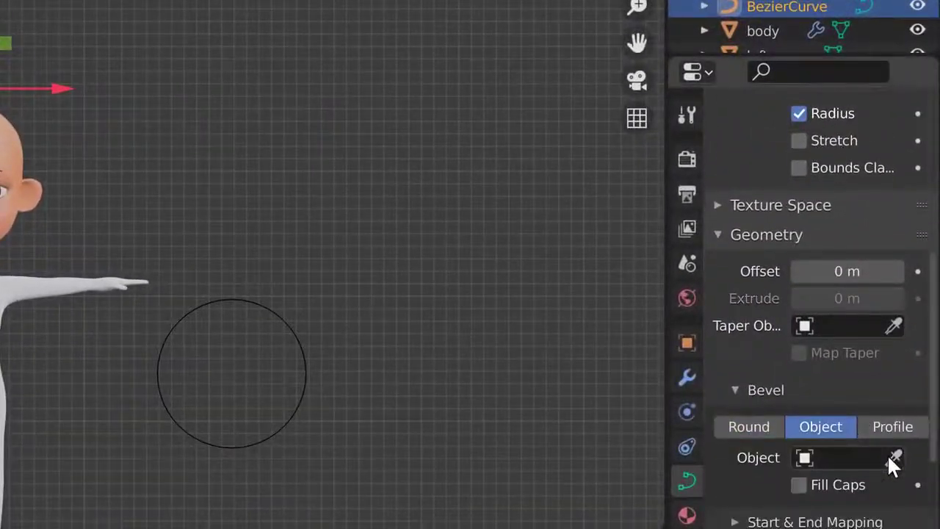
click(890, 455)
click(298, 340)
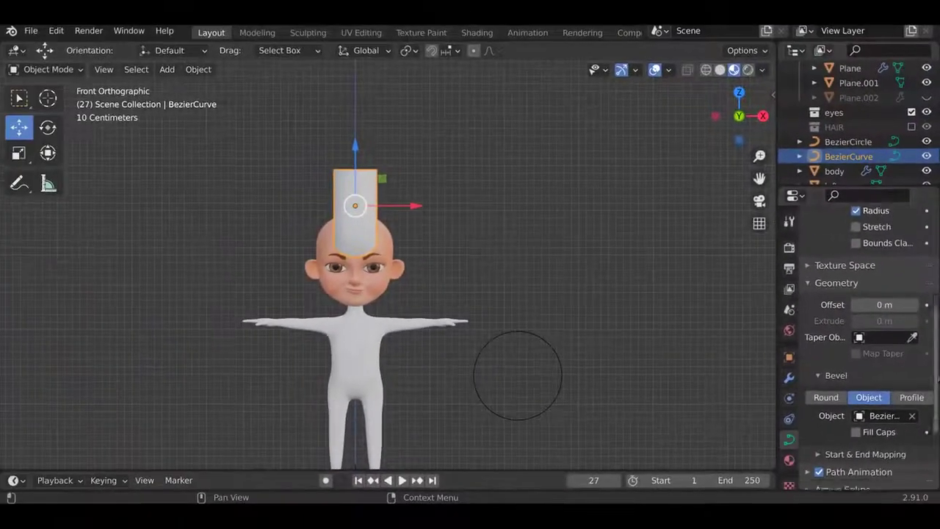
scroll(881, 308, up, 1)
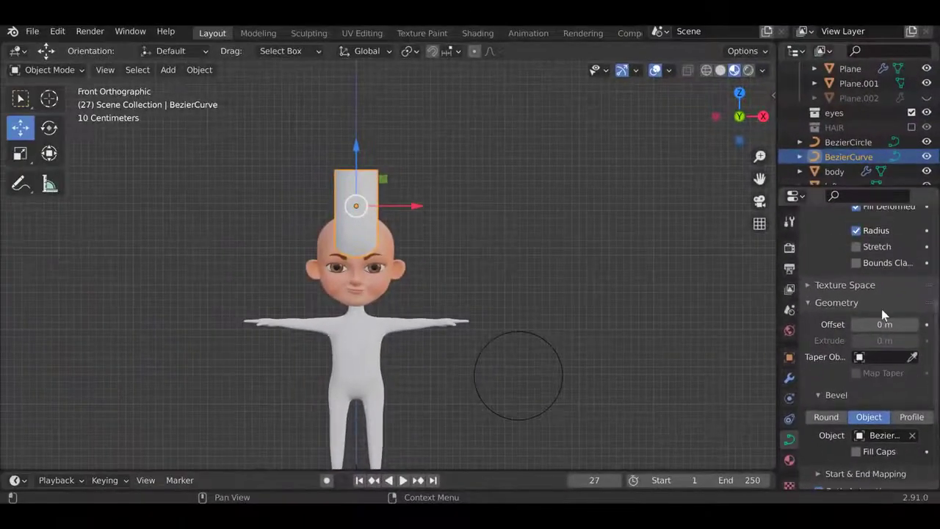
scroll(854, 391, down, 1)
scroll(852, 388, down, 1)
scroll(852, 387, up, 5)
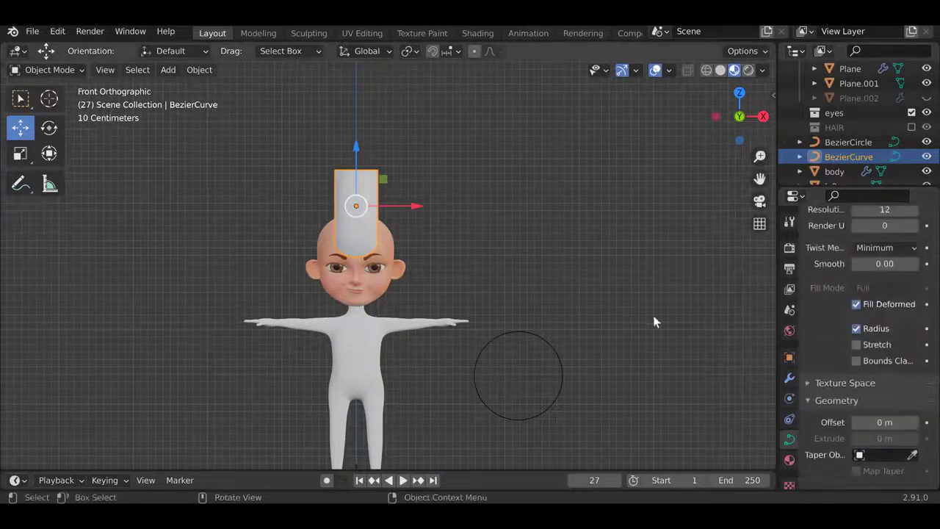
Enter Edit Mode on the Bezier circle and select its top control point.
click(535, 347)
key(Tab)
click(518, 331)
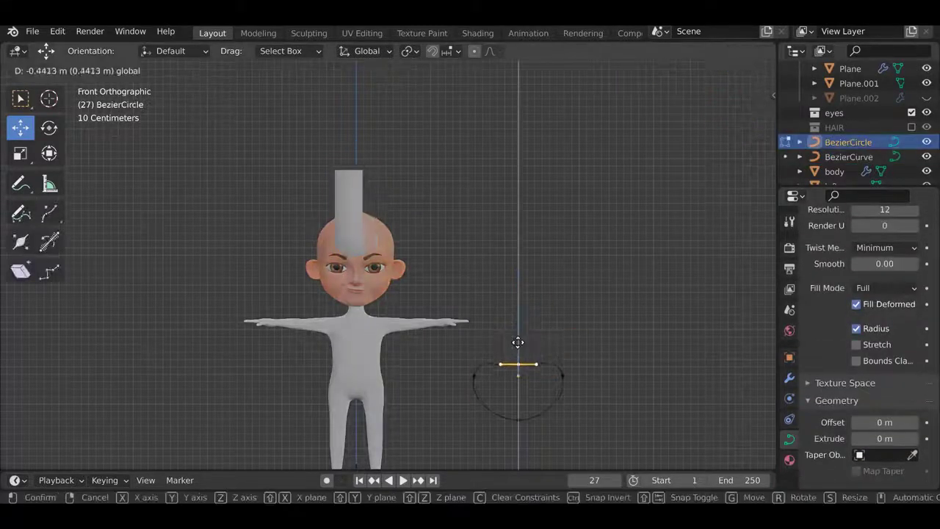
Move the circle's top point and raise its bottom point with shrunken handles.
click(518, 313)
click(518, 419)
key(s)
click(519, 380)
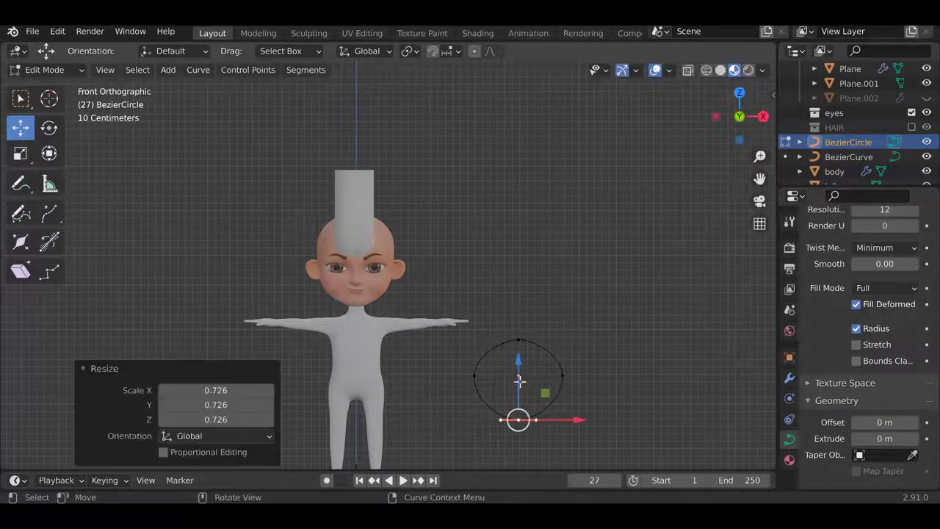
drag(517, 337, 518, 264)
click(523, 328)
Adjust the right point's handles, shrink the profile, and flatten it along X.
click(562, 376)
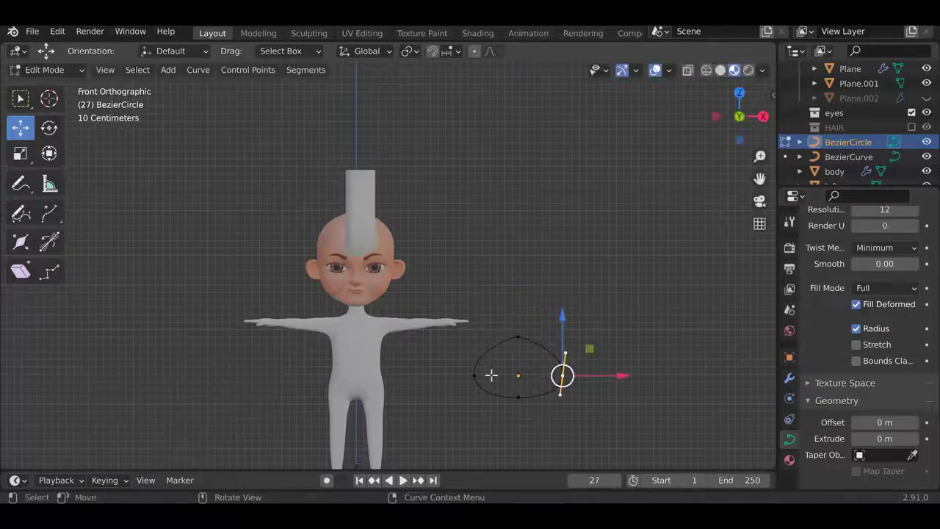
click(493, 373)
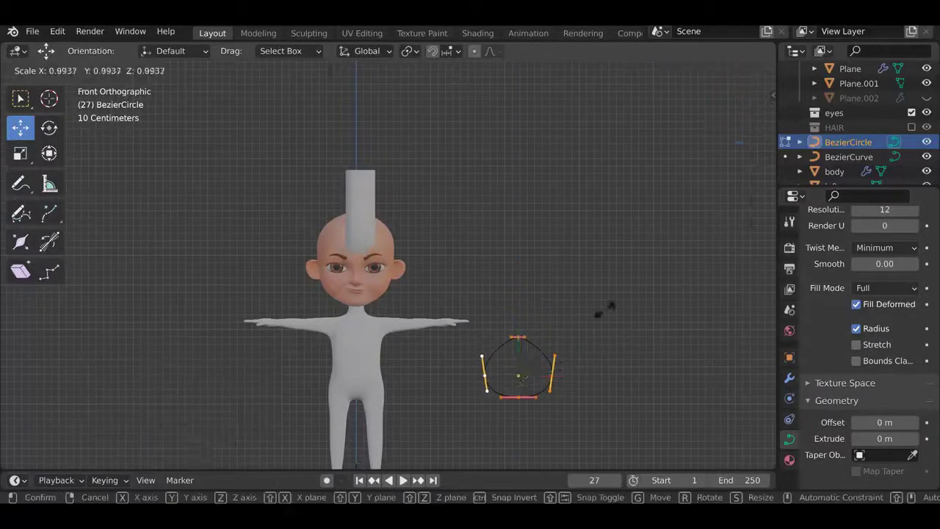
click(558, 353)
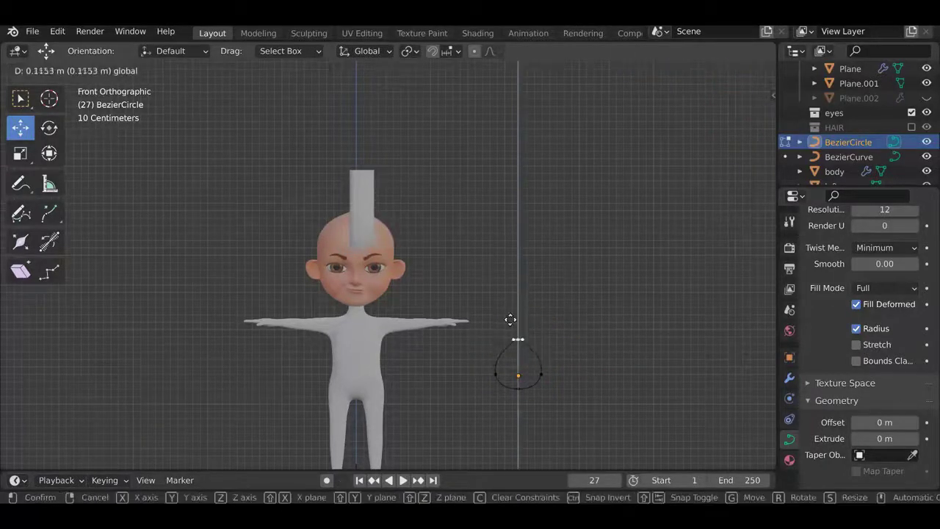
click(510, 320)
mouse_move(514, 349)
middle_down()
mouse_move(515, 340)
mouse_move(685, 340)
middle_up()
key(s)
key(x)
click(523, 350)
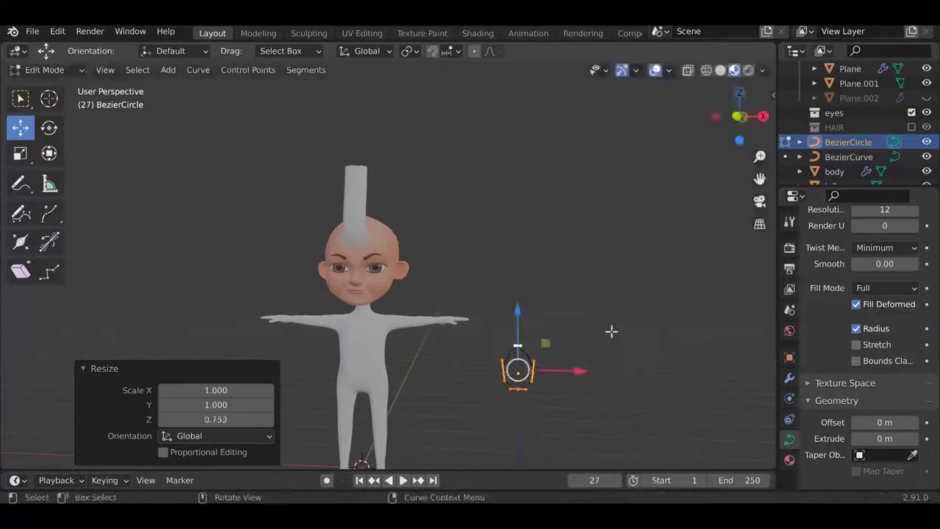
In front view, raise the bevel circle to 1.496 m.
key(KP_1)
key(g)
key(Escape)
scroll(598, 245, up, 3)
key(g)
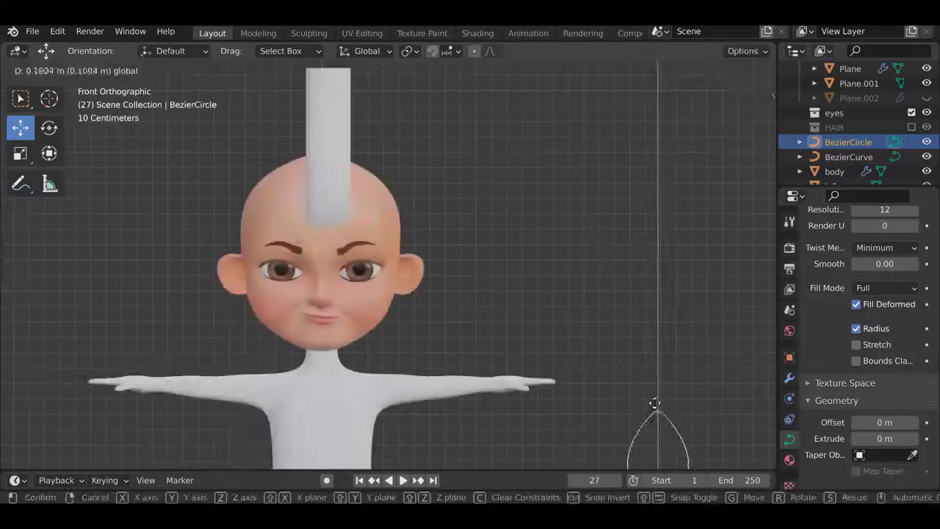
key(z)
click(714, 291)
Shift the circle's points sideways along X and then vertically.
key(Escape)
key(Tab)
key(g)
key(x)
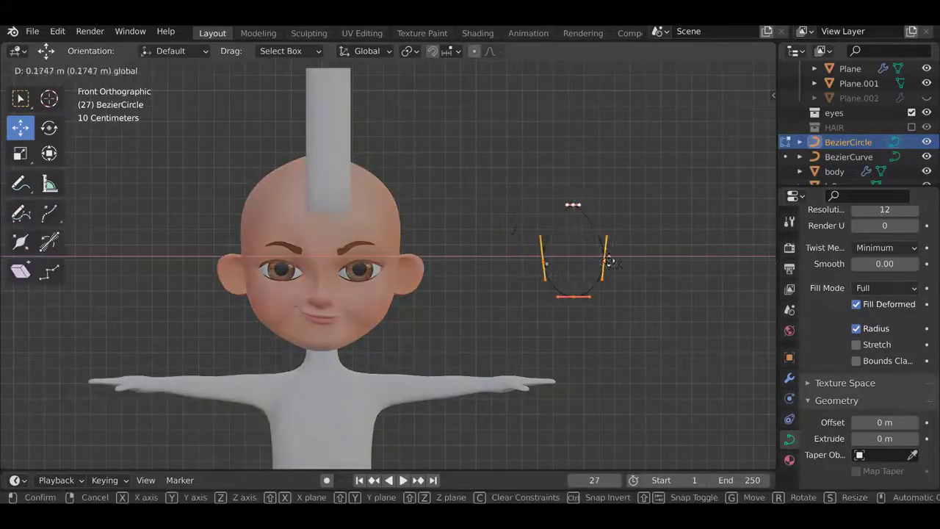
click(592, 262)
key(g)
key(z)
click(588, 254)
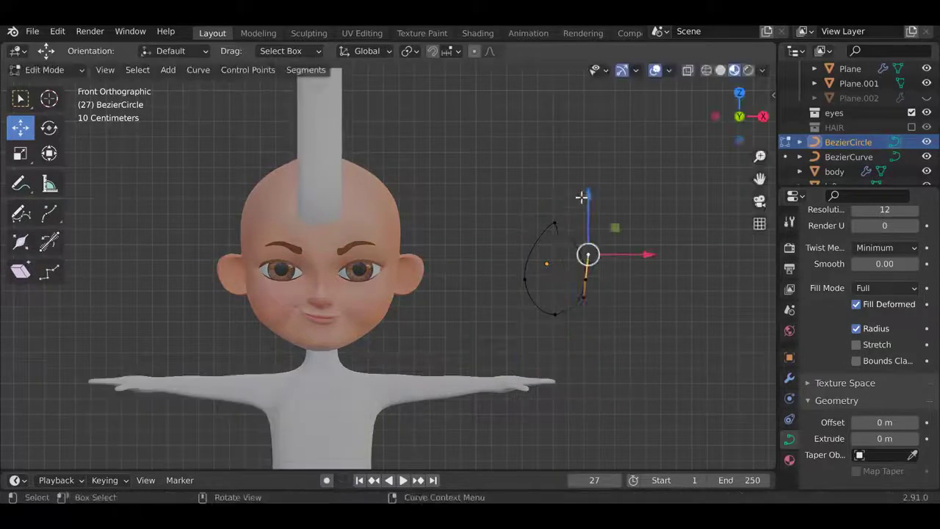
Scale the circle's top point and shrink the profile curve.
right_click(450, 186)
click(555, 222)
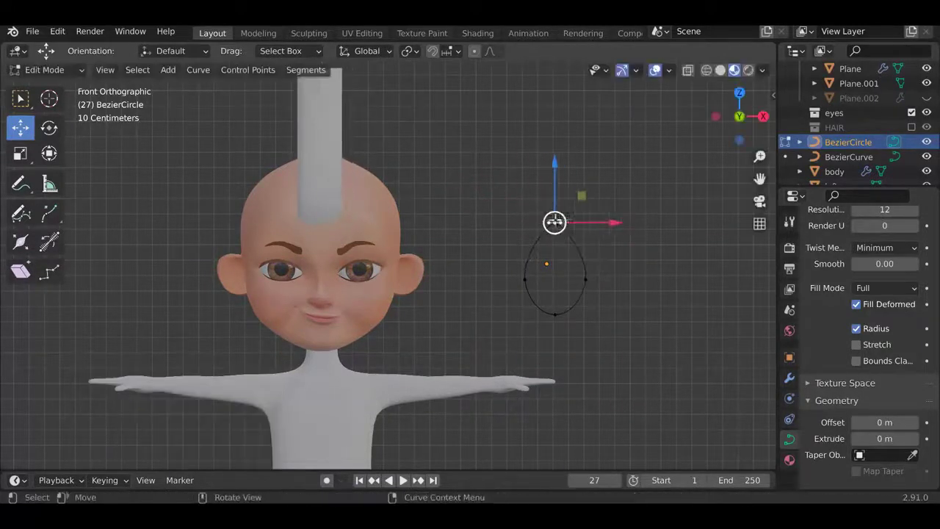
click(97, 214)
mouse_move(96, 214)
middle_down()
mouse_move(345, 264)
mouse_move(587, 365)
middle_up()
click(709, 370)
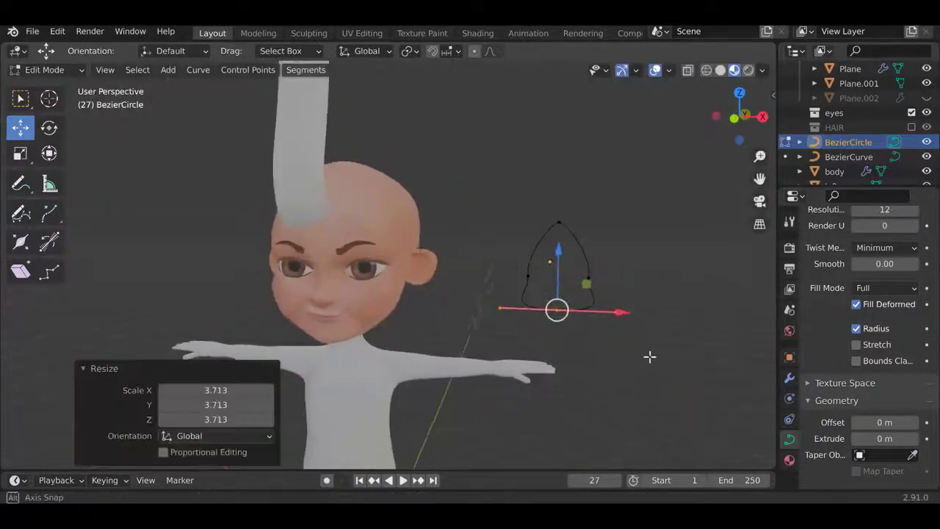
key(KP_1)
key(s)
click(581, 222)
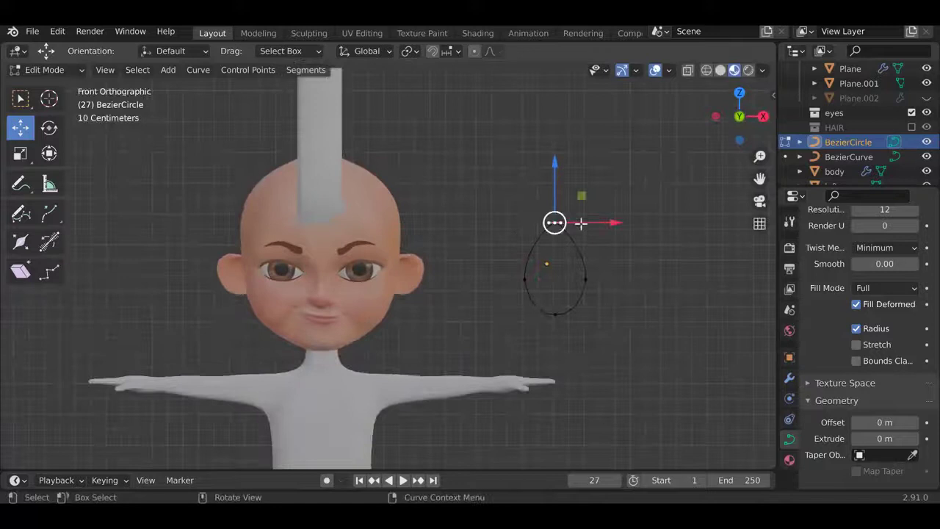
Move the profile's left point along X, then adjust it vertically.
click(525, 277)
key(g)
key(x)
click(558, 280)
key(g)
key(z)
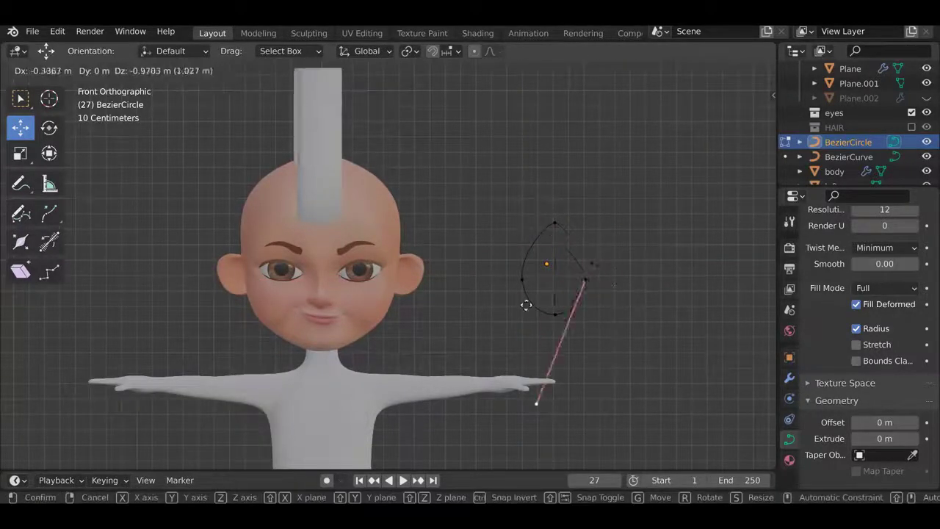
key(ctrl+z)
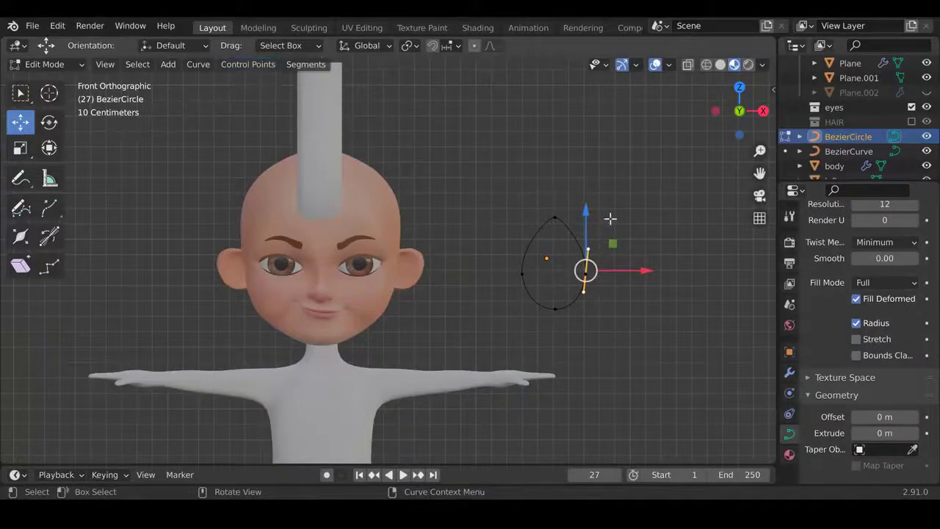
Scale the selected profile points and push one outward along X into a point.
key(s)
key(0)
key(Return)
key(g)
key(x)
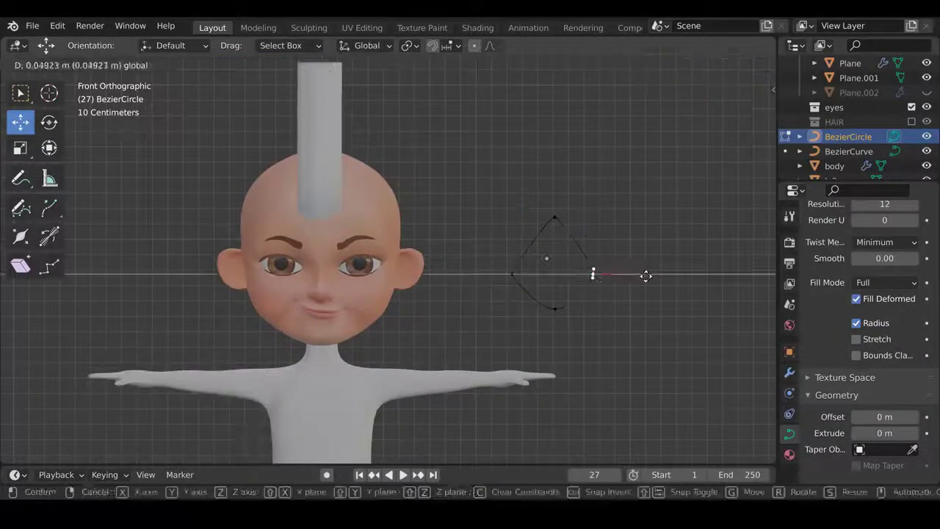
click(555, 309)
Select and frame the hair strand in Edit Mode, then thicken it.
key(Tab)
click(849, 152)
key(KP_Decimal)
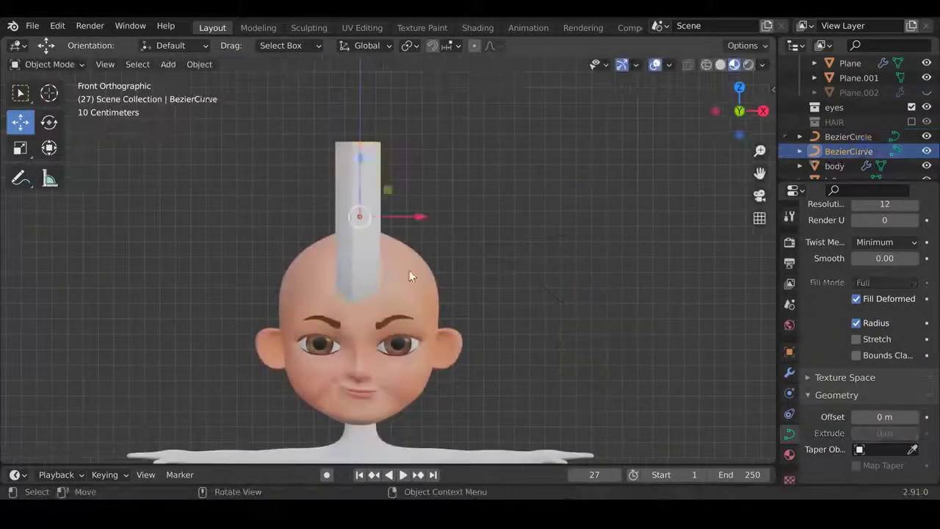
key(Tab)
click(463, 230)
From the side view, move and rotate the strand's tip to bend it.
middle_drag(464, 229, 411, 294)
key(g)
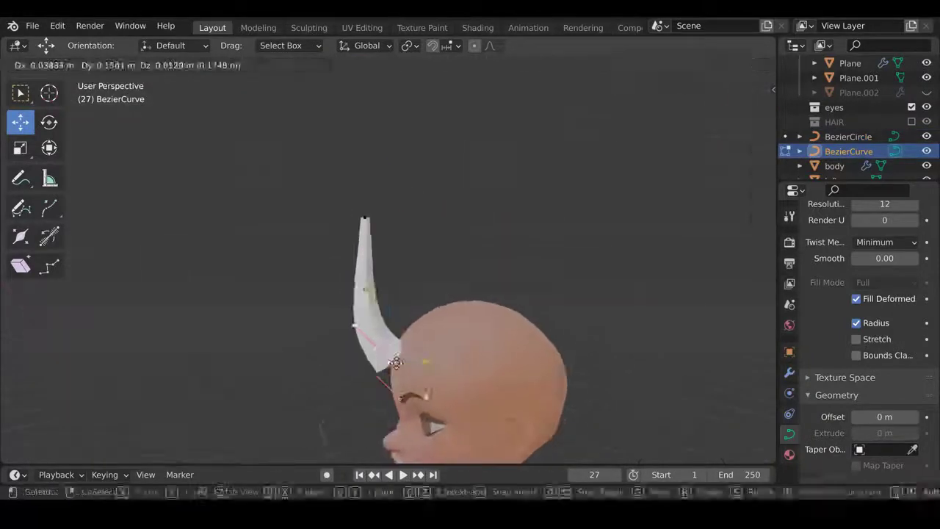
click(399, 299)
key(KP_3)
key(r)
click(393, 235)
key(g)
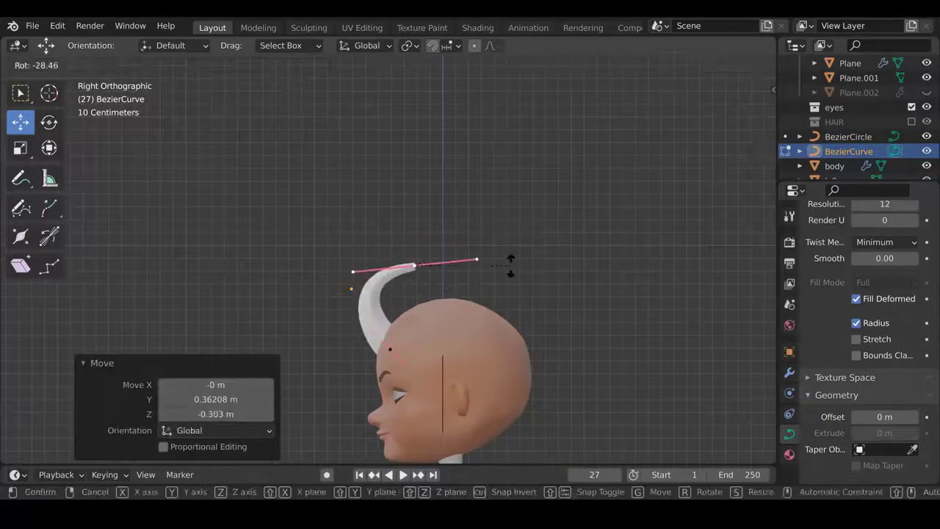
click(510, 266)
Subdivide the strand in front view and reposition the new middle point.
middle_drag(353, 288, 625, 321)
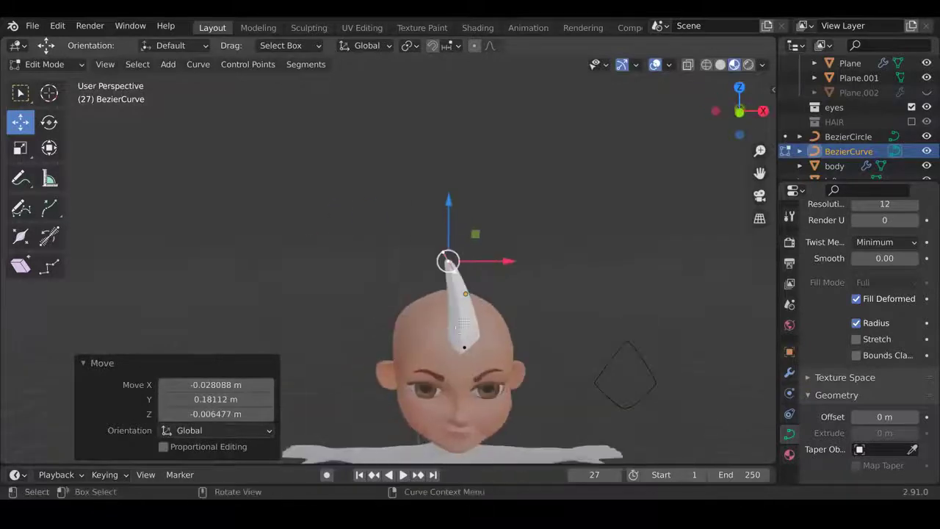
key(KP_1)
right_click(443, 306)
click(470, 327)
key(g)
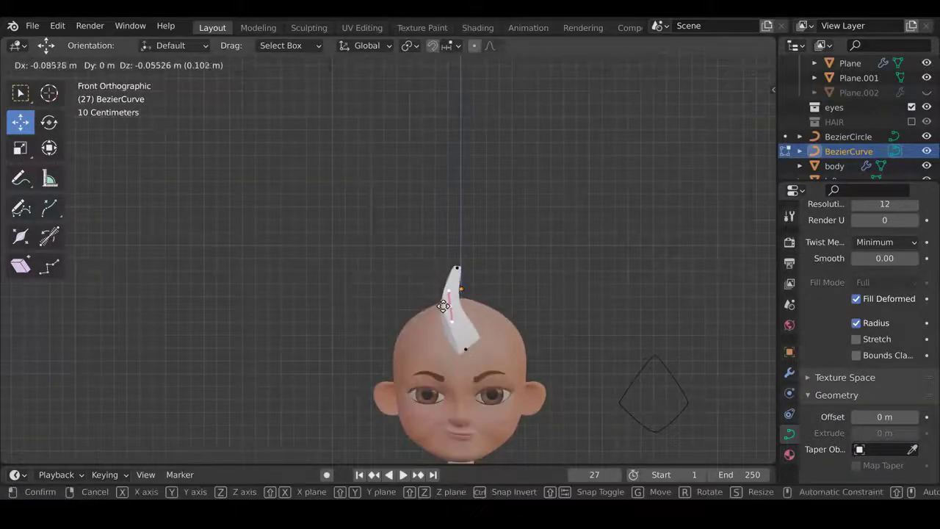
click(443, 306)
key(r)
Shift a strand point in depth along Y and move another point to shape the tip.
middle_drag(465, 340, 412, 353)
key(g)
key(y)
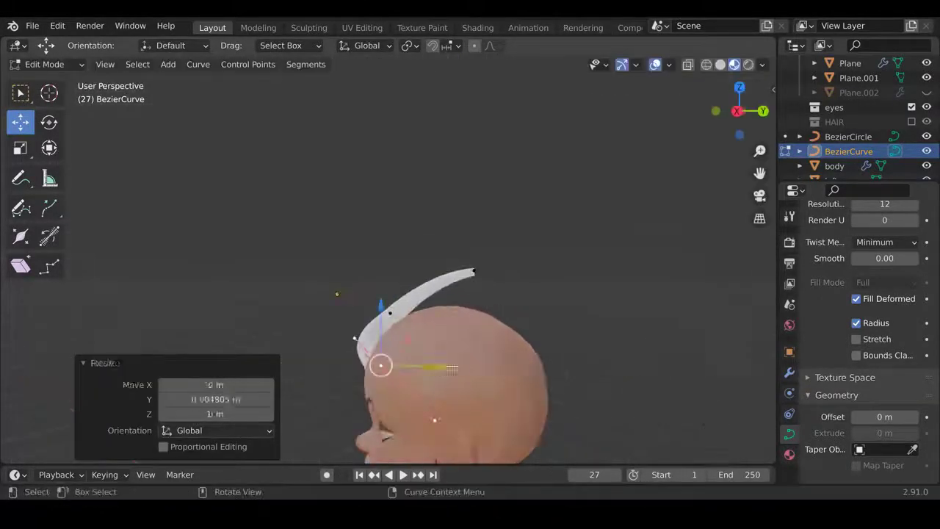
click(434, 366)
key(KP_1)
key(Tab)
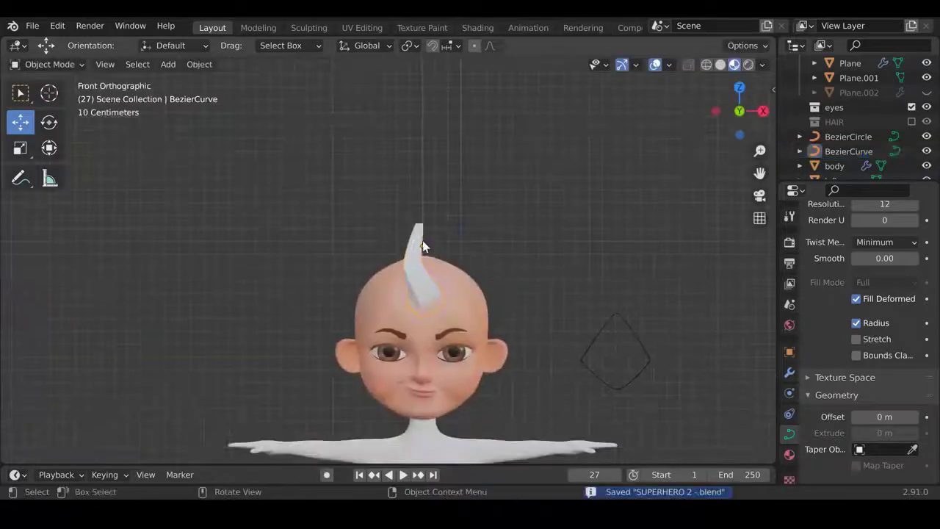
key(Tab)
key(g)
click(436, 220)
mouse_move(441, 209)
middle_down()
mouse_move(487, 203)
mouse_move(520, 238)
mouse_move(433, 198)
mouse_move(470, 220)
middle_up()
Reshape the first strand's points, moving one along Y and scaling another to taper it.
key(g)
key(y)
click(541, 235)
key(g)
click(443, 200)
key(g)
key(s)
click(444, 244)
Reposition the strand in front view, leave Edit Mode, and save the file.
key(g)
click(522, 262)
key(KP_1)
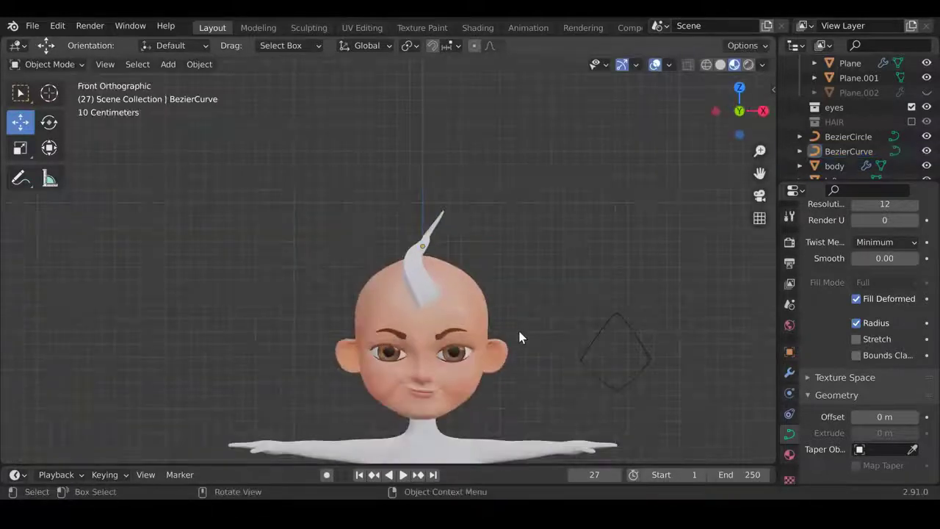
key(g)
click(434, 218)
key(Tab)
key(ctrl+s)
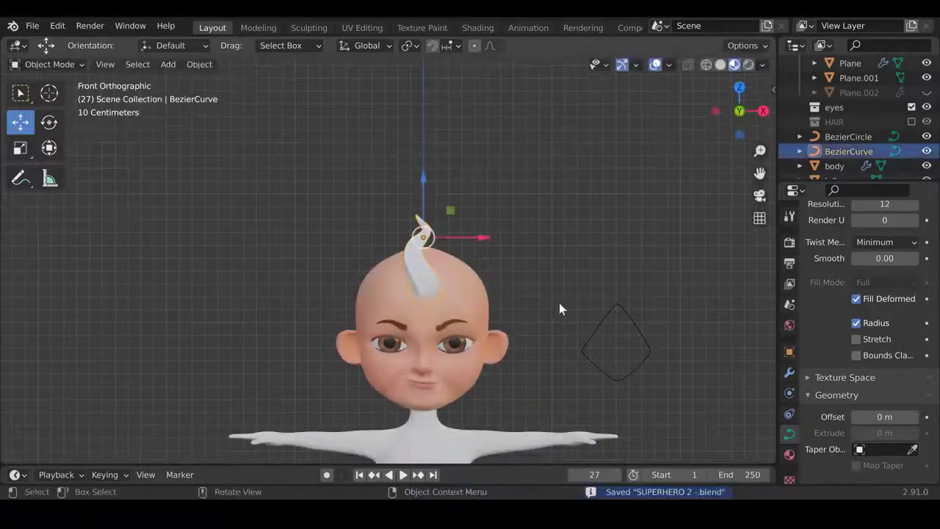
Duplicate the hair spike into BezierCurve.001 and move its points into a second curved strand.
key(shift+d)
click(456, 279)
key(g)
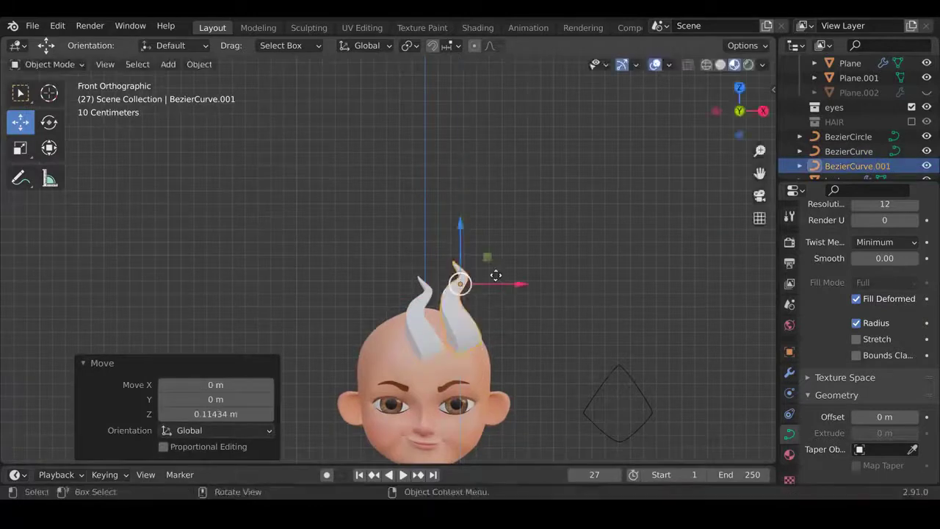
key(Tab)
click(504, 342)
key(g)
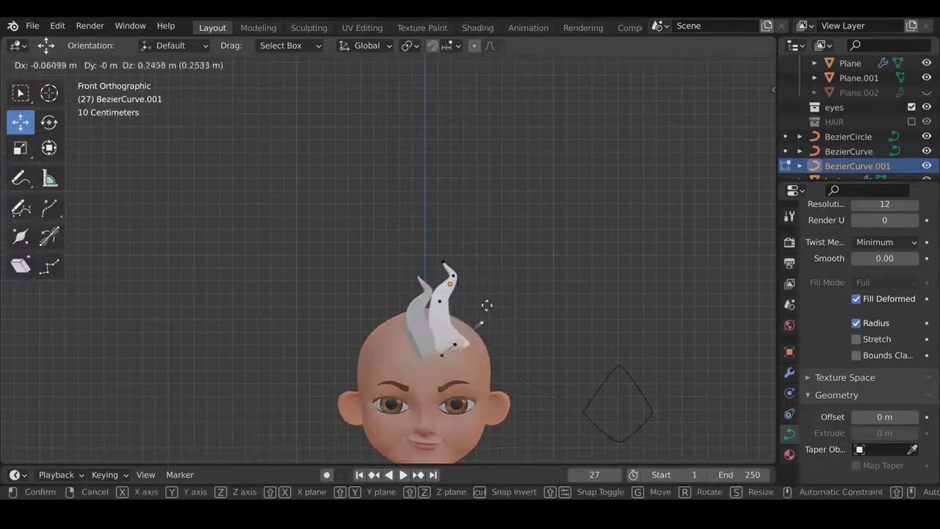
click(487, 308)
mouse_move(487, 309)
middle_down()
mouse_move(478, 340)
mouse_move(489, 346)
middle_up()
key(g)
click(478, 314)
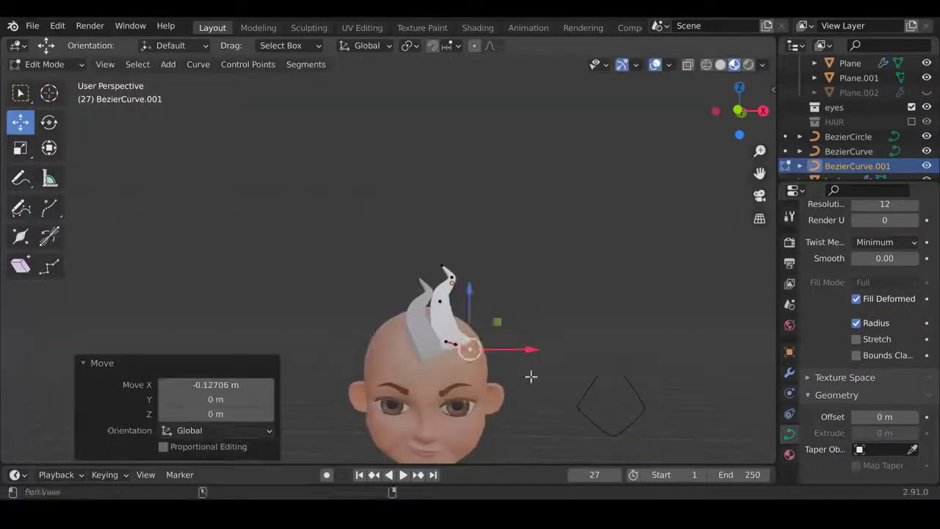
middle_drag(531, 378, 420, 283)
Delete a segment of the copy via X > Segments and adjust the remaining points into a flame-like tuft.
key(x)
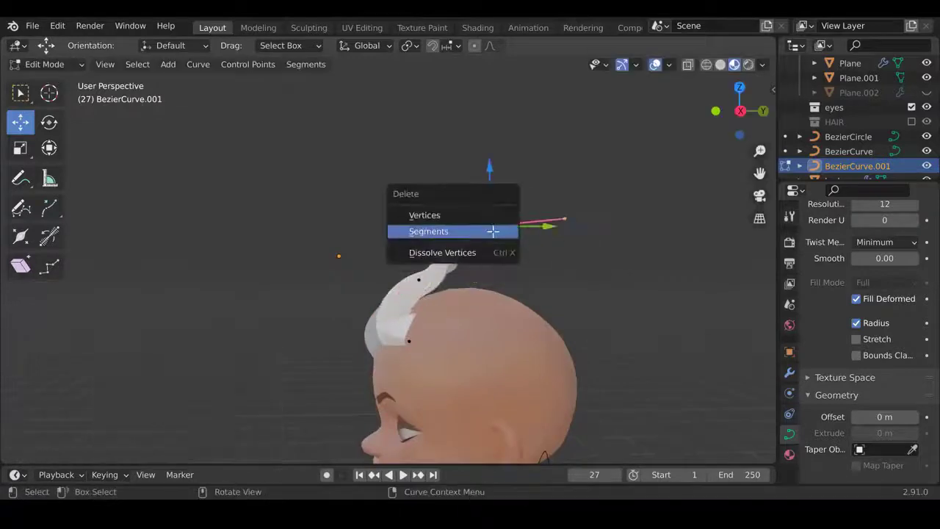
click(493, 232)
key(g)
click(426, 277)
middle_drag(426, 277, 577, 321)
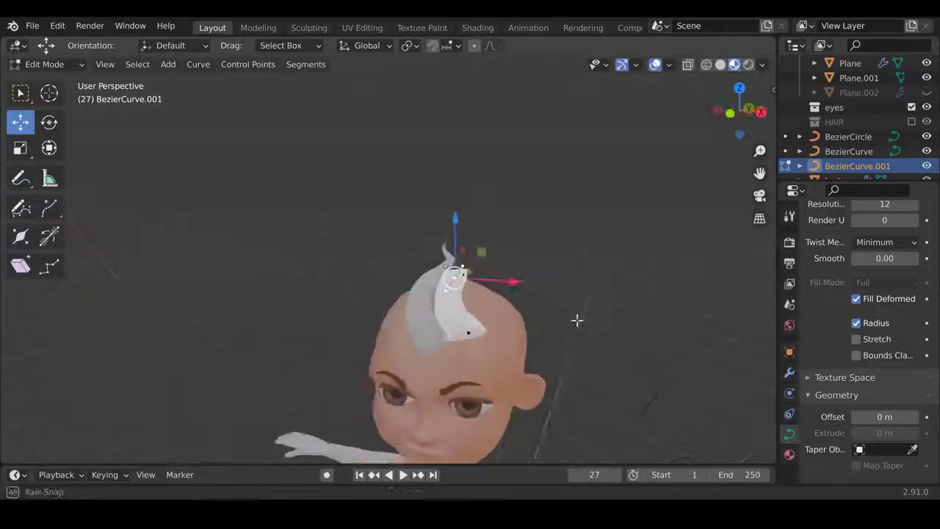
click(696, 303)
mouse_move(199, 310)
middle_down()
mouse_move(441, 252)
mouse_move(437, 295)
middle_up()
key(g)
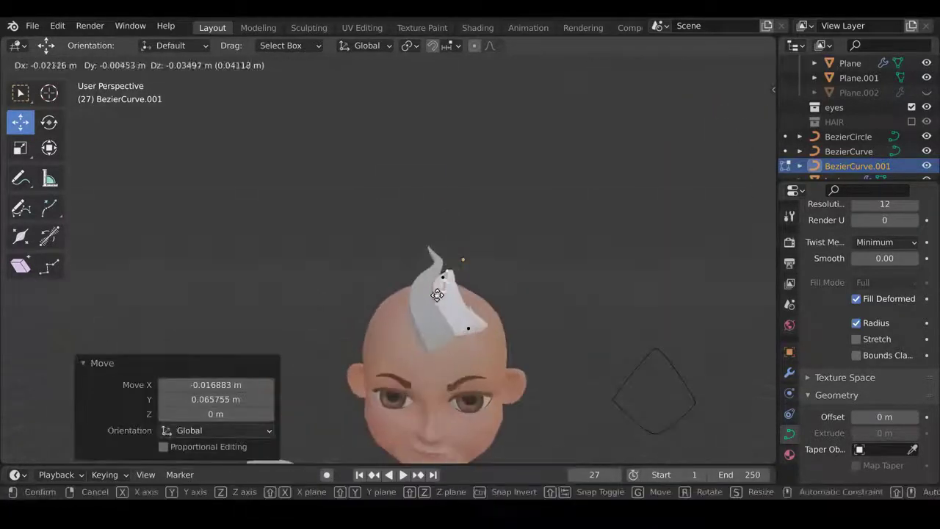
key(Tab)
key(KP_1)
Duplicate a strand into a third one, BezierCurve.002, then rotate and place it.
scroll(529, 215, down, 3)
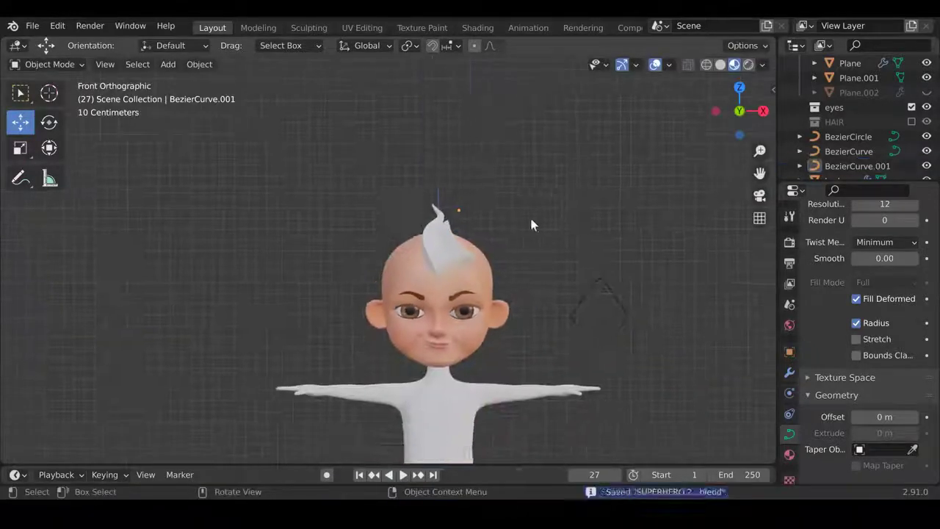
scroll(505, 248, up, 4)
key(shift+d)
click(386, 274)
mouse_move(386, 275)
middle_down()
mouse_move(431, 204)
mouse_move(326, 199)
middle_up()
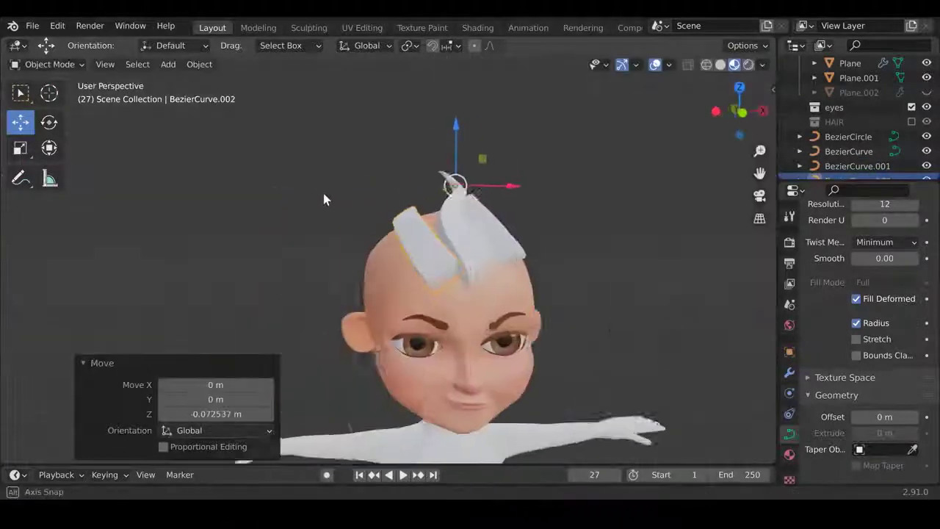
key(r)
click(471, 191)
scroll(460, 234, down, 3)
Mirror BezierCurve.002 across global X via Curve > Mirror and rotate its points.
key(Tab)
scroll(441, 220, up, 5)
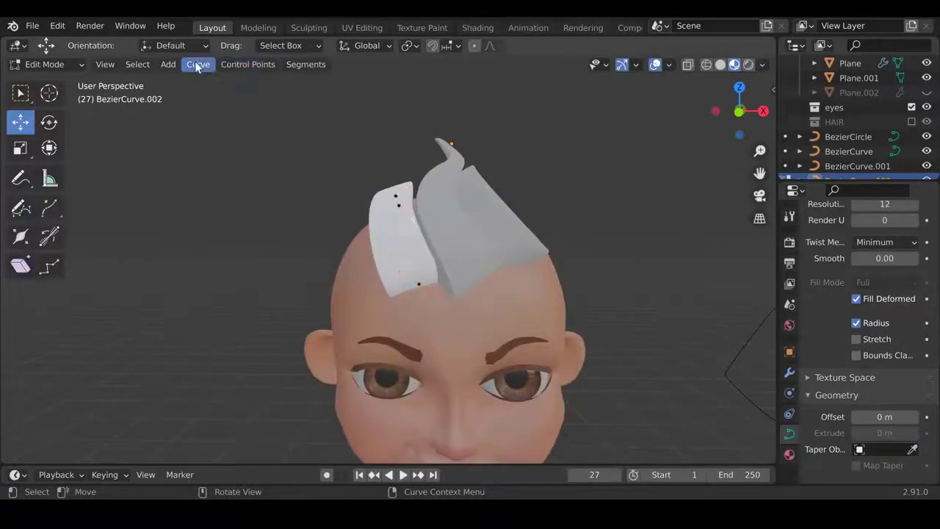
click(196, 66)
click(198, 65)
click(346, 115)
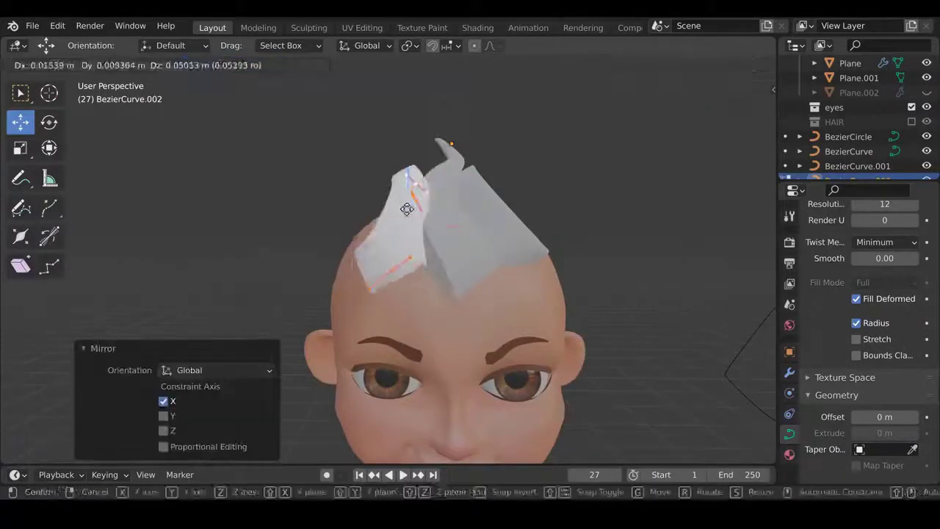
scroll(507, 287, down, 3)
key(r)
click(406, 274)
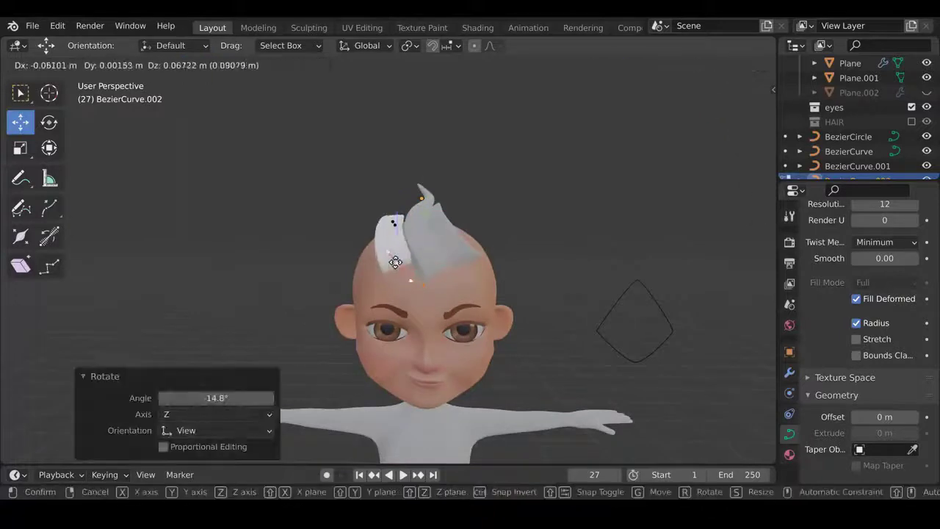
click(397, 220)
middle_drag(411, 235, 483, 271)
click(401, 272)
middle_drag(401, 272, 441, 242)
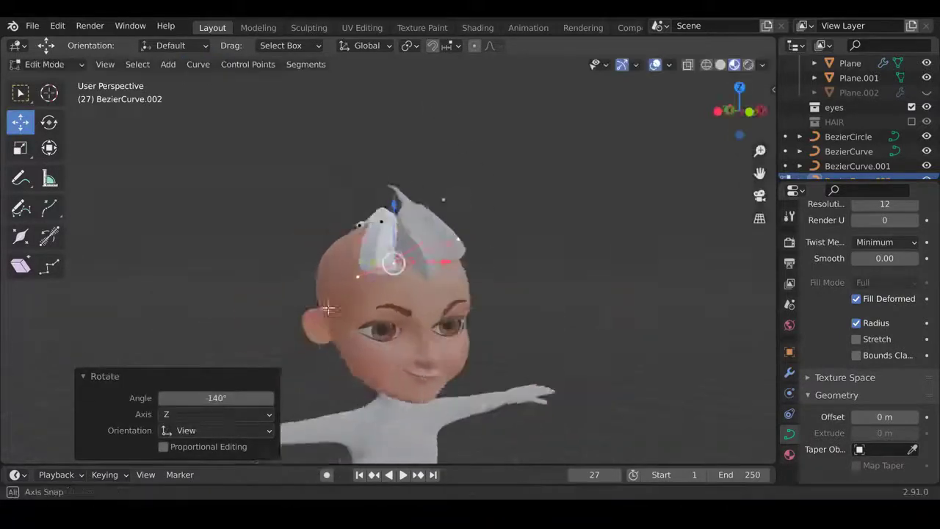
key(Tab)
key(KP_1)
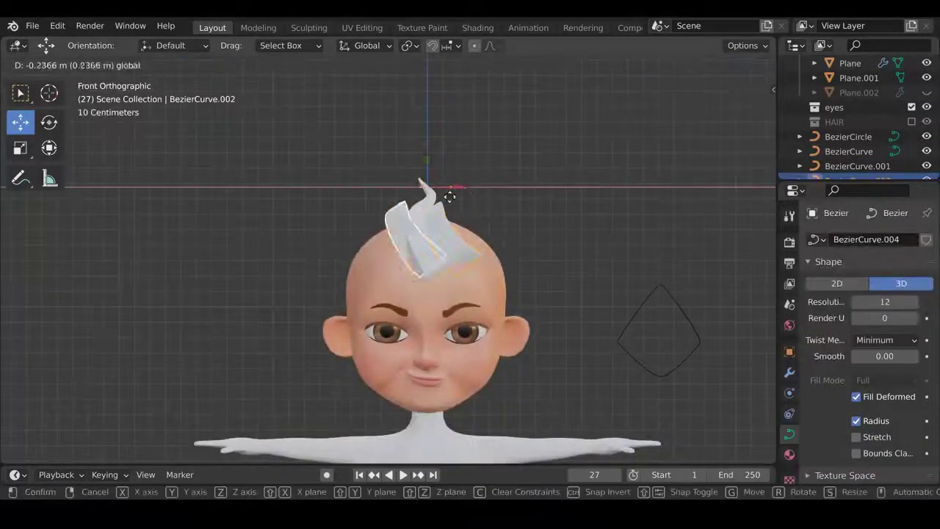
Mirror the strand again with Ctrl+M X and slide it along X into place on the head.
key(Tab)
key(ctrl+m)
key(x)
key(g)
key(x)
click(454, 299)
scroll(454, 299, up, 3)
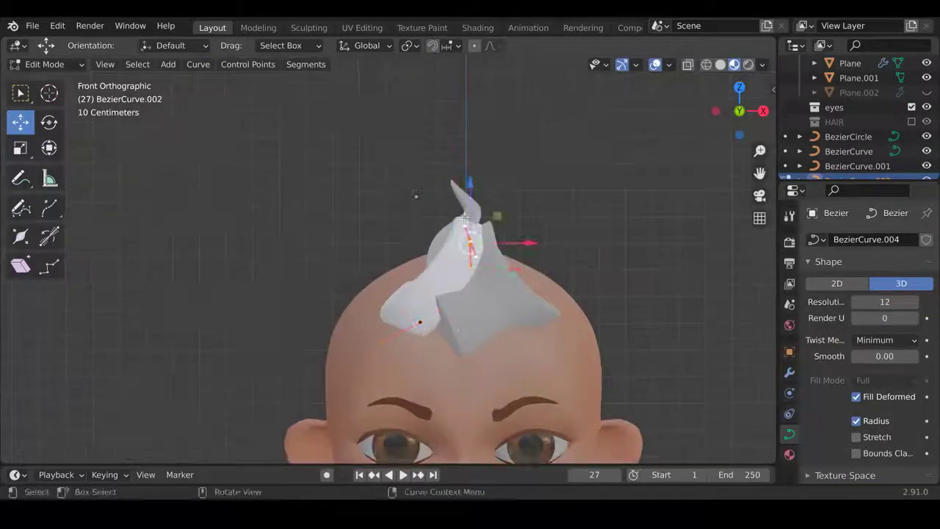
key(g)
click(397, 309)
middle_drag(397, 309, 440, 279)
key(g)
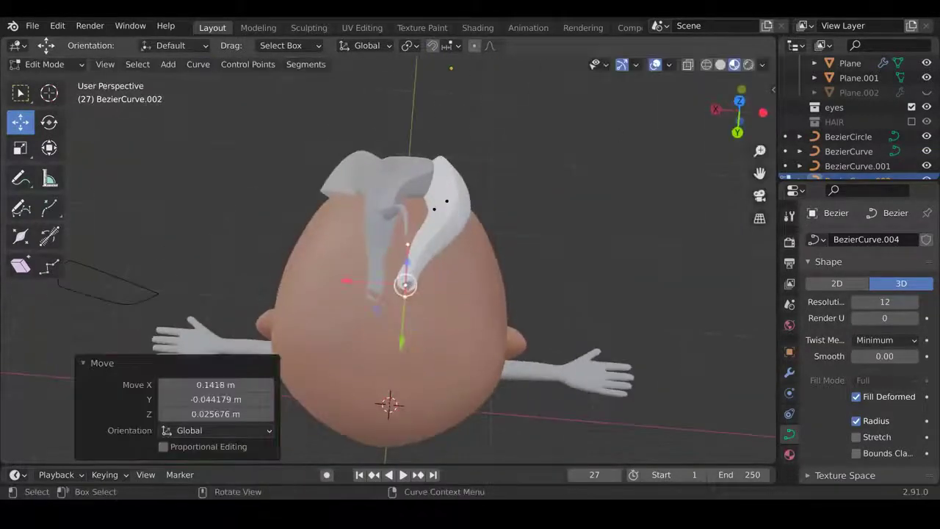
click(397, 272)
key(ctrl+z)
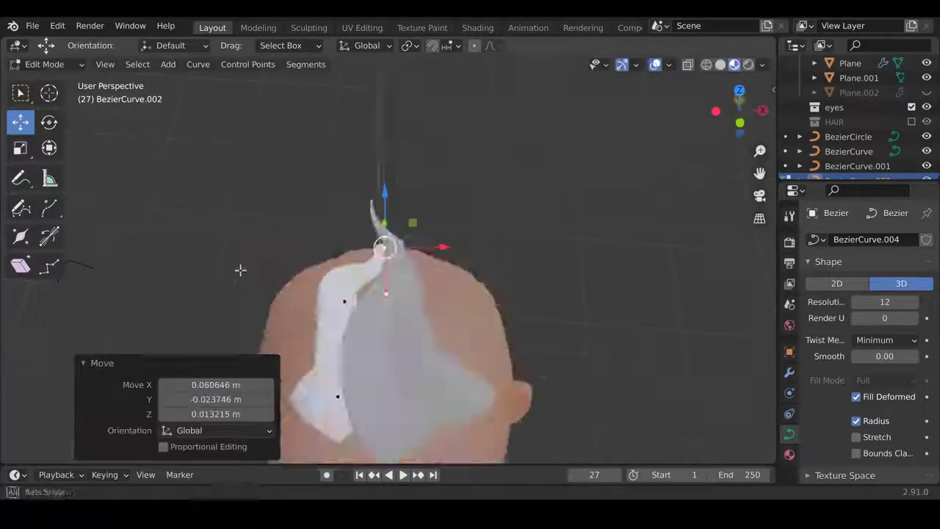
key(Tab)
Scale the BezierCircle bevel profile to 1.336 to thicken the hair, then save.
click(507, 323)
key(Tab)
key(s)
click(542, 263)
scroll(542, 262, up, 1)
key(s)
key(x)
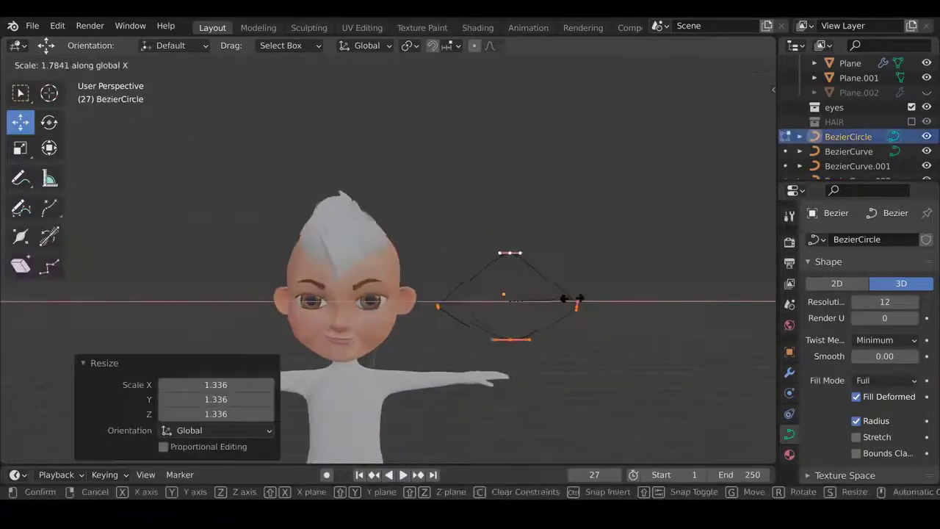
key(Escape)
key(Tab)
middle_drag(542, 284, 269, 348)
key(KP_1)
key(ctrl+s)
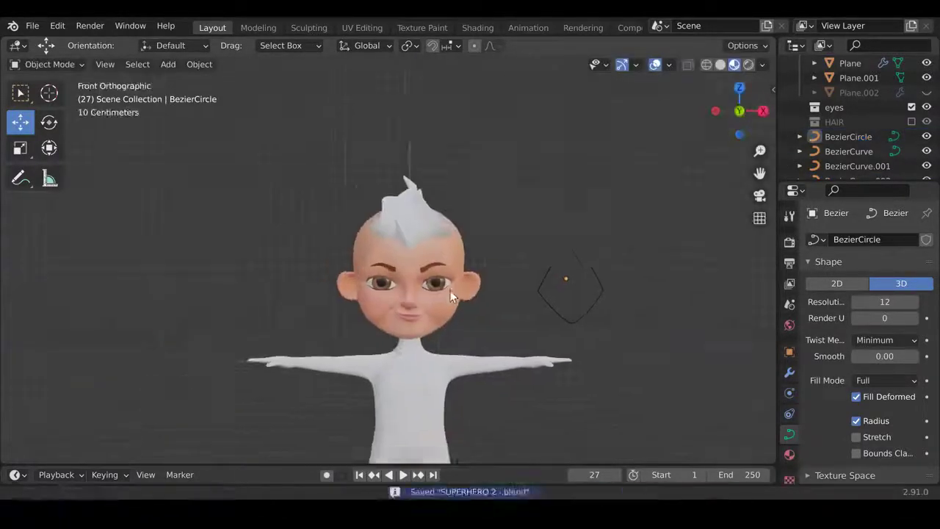
Hide the hair curves and circle-select the scalp faces of the head in Edit Mode.
key(h)
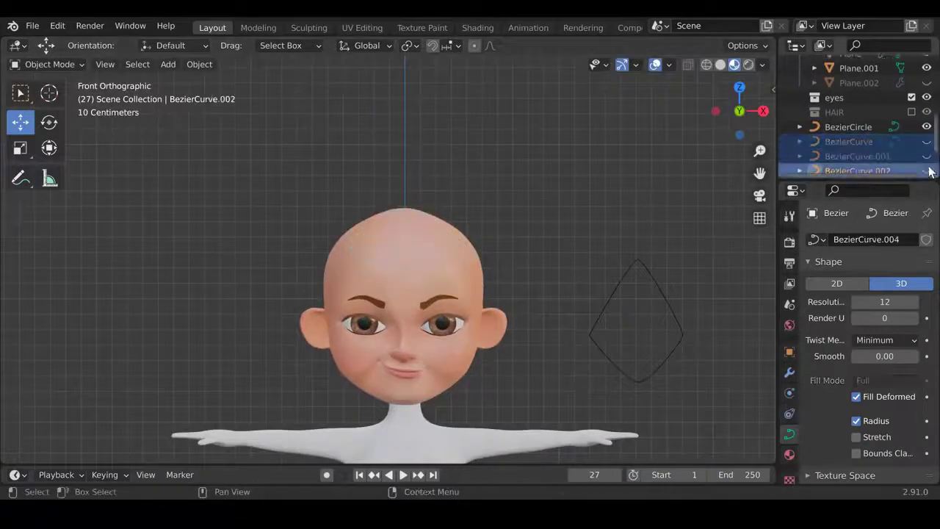
click(437, 271)
key(Tab)
key(KP_3)
click(125, 64)
click(790, 475)
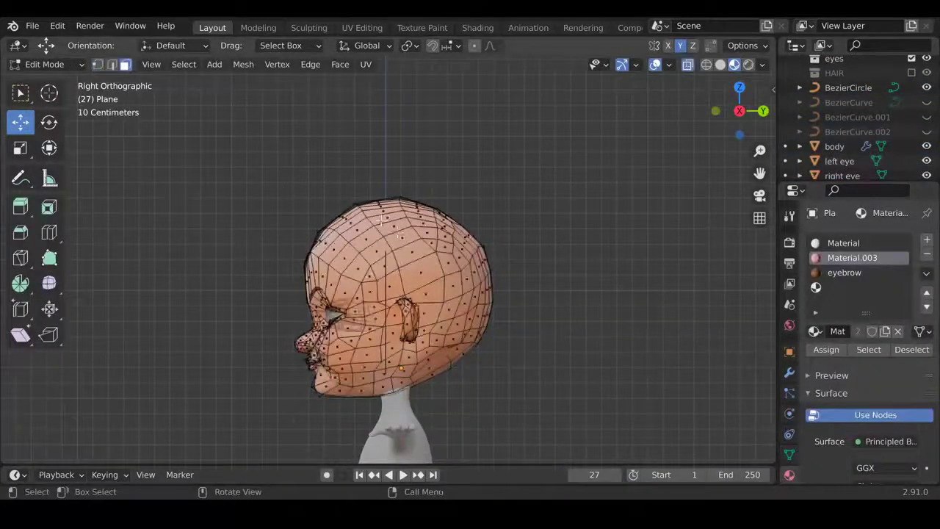
shift+middle_drag(382, 219, 398, 208)
key(c)
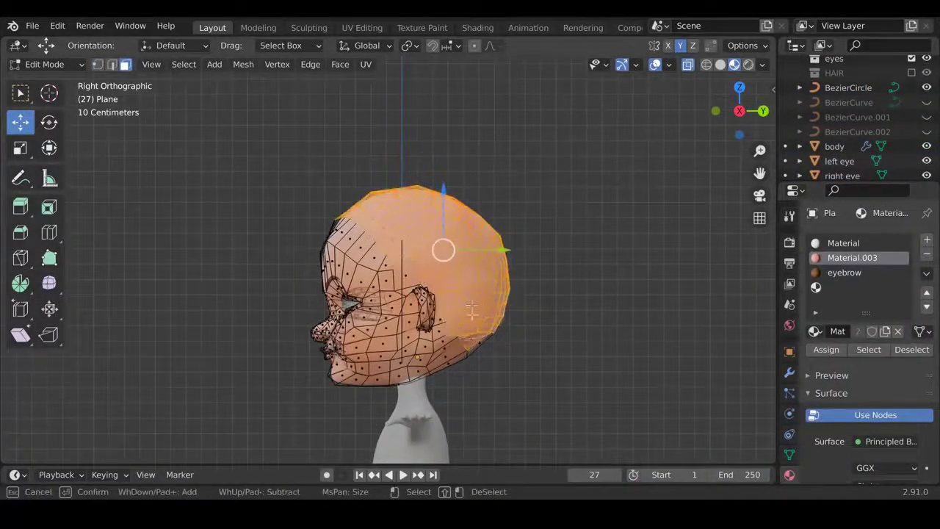
key(Escape)
mouse_move(398, 251)
middle_down()
mouse_move(727, 239)
mouse_move(265, 254)
middle_up()
Add and assign a material slot named scalp, then unhide the hair curves.
click(856, 287)
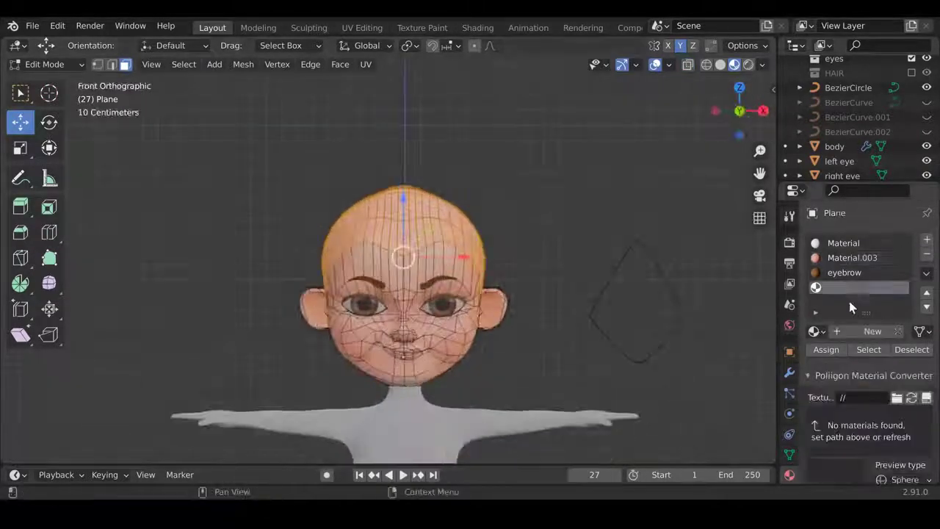
text(scalp)
key(Return)
key(Tab)
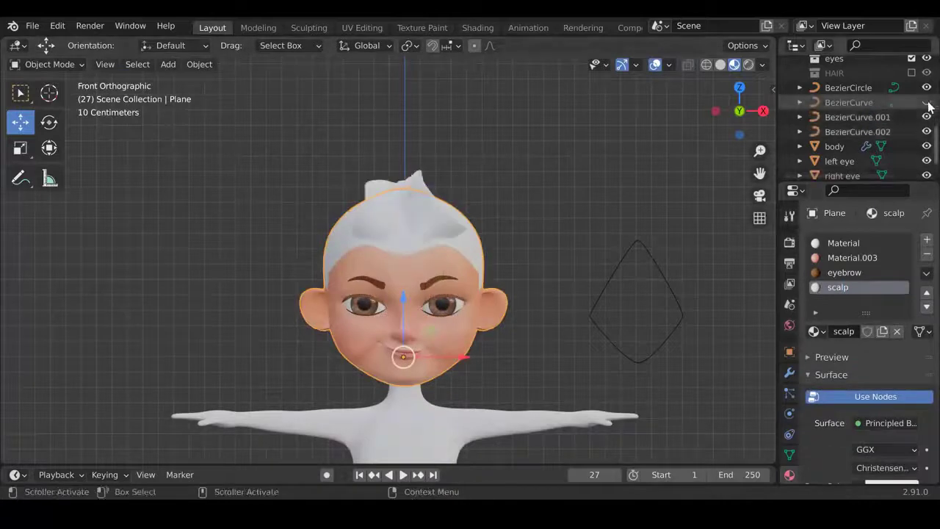
click(928, 102)
key(g)
key(Escape)
scroll(493, 378, down, 3)
middle_drag(493, 378, 432, 365)
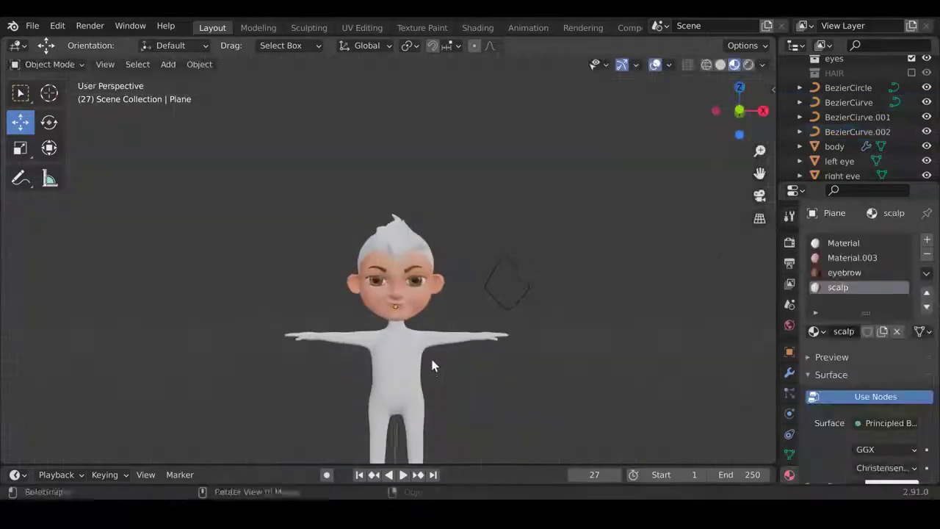
scroll(432, 366, up, 5)
Pick a hair curve in front view and move and rotate its points to sweep over the head.
key(KP_1)
click(544, 422)
click(386, 231)
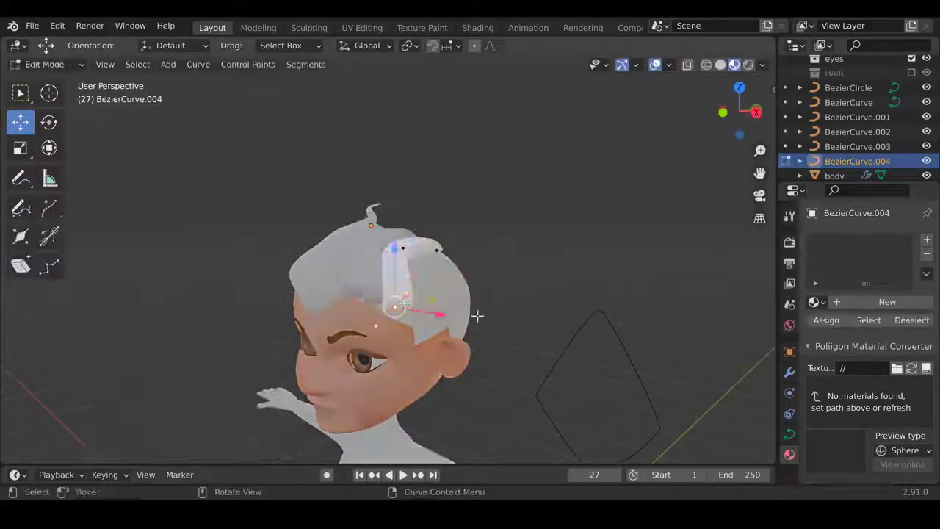
middle_drag(478, 341, 472, 296)
key(g)
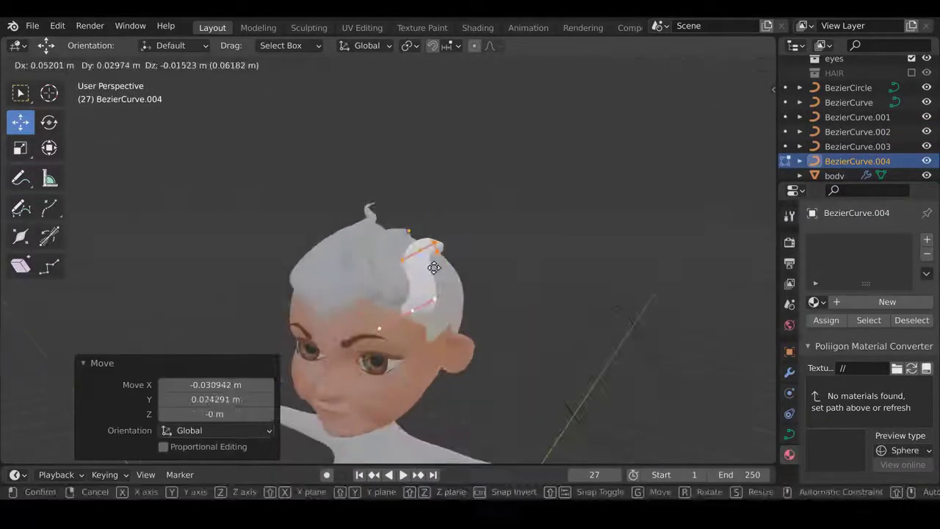
key(r)
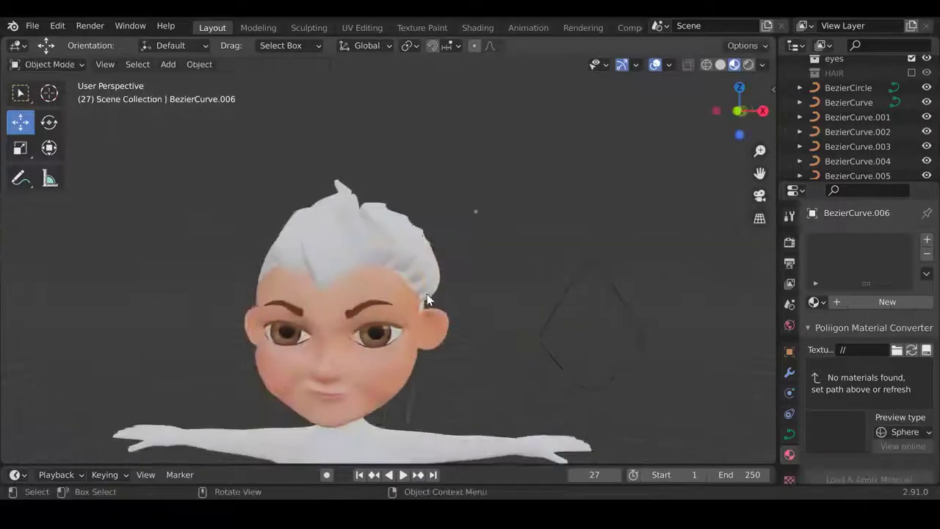
Duplicate a side hair strand, mirror it across X Global, and move it to the opposite side.
middle_drag(469, 356, 412, 283)
shift+click(400, 271)
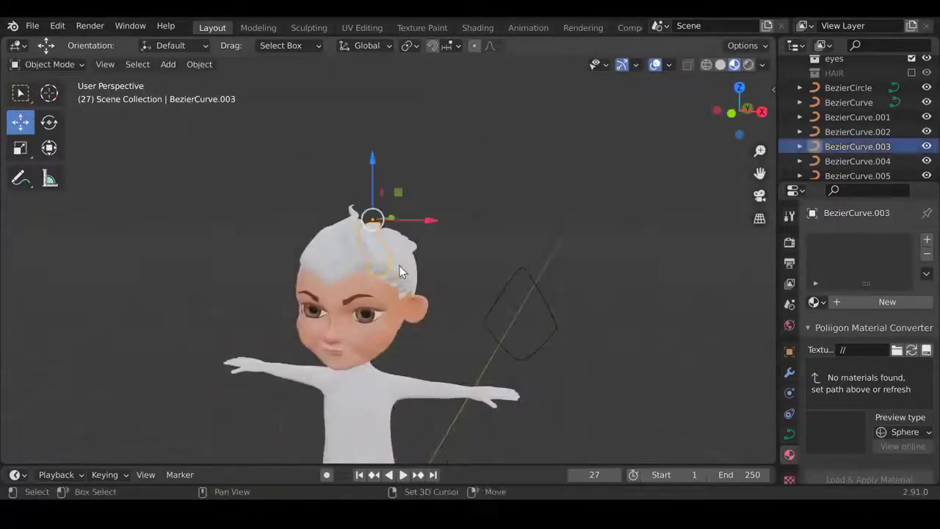
key(KP_1)
scroll(406, 298, up, 3)
key(shift+d)
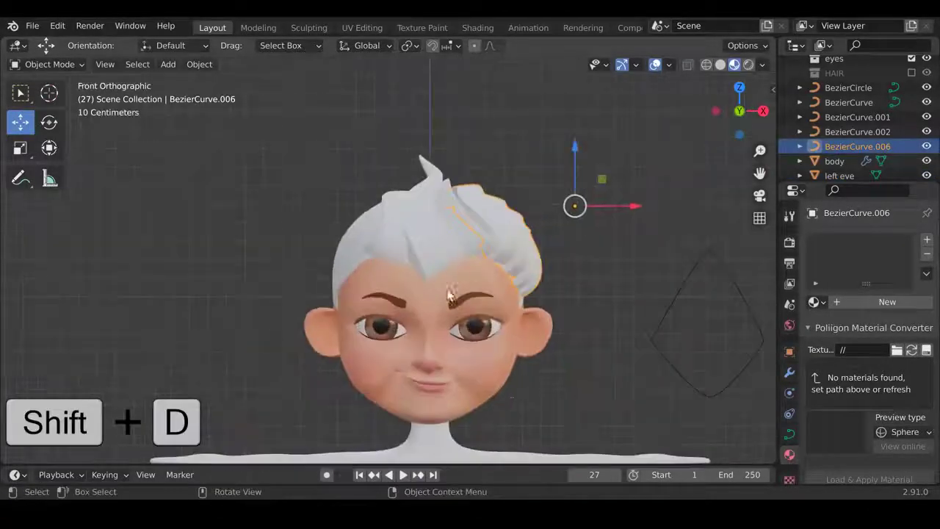
right_click(496, 396)
key(Tab)
click(196, 64)
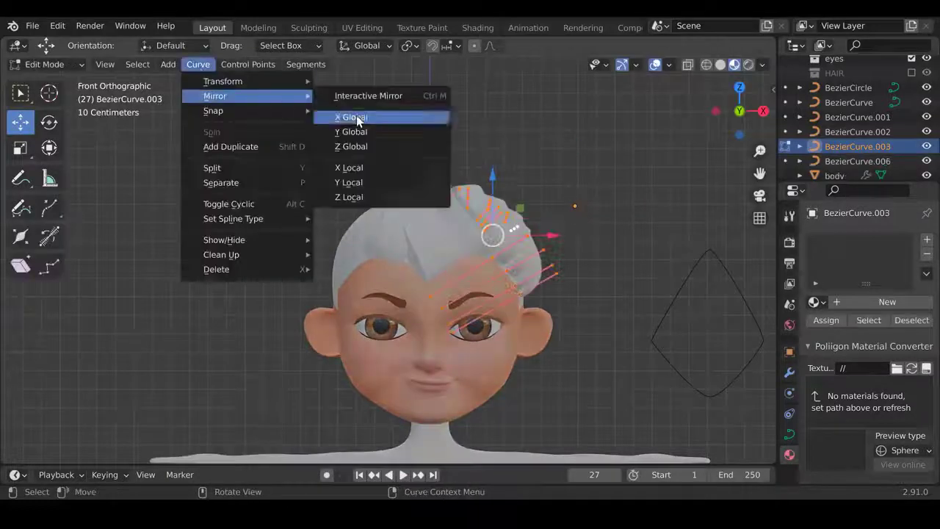
click(368, 130)
key(g)
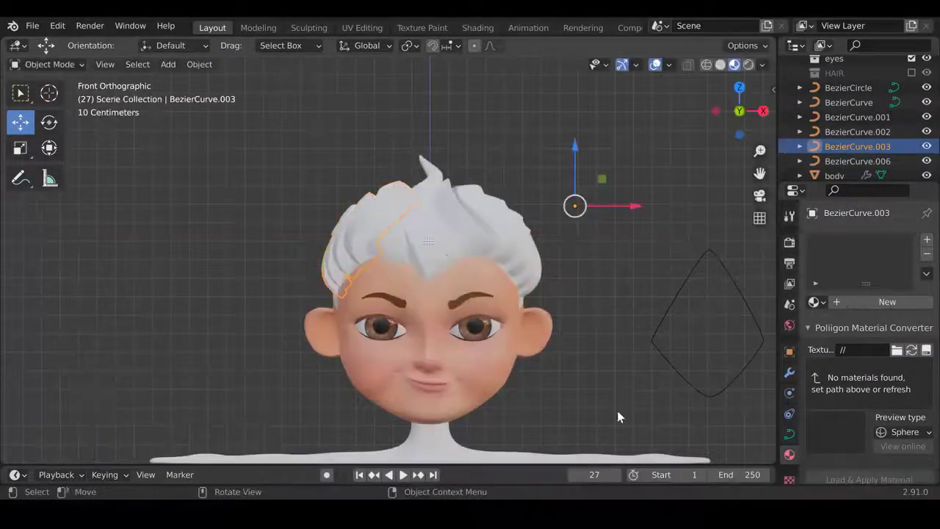
scroll(484, 317, down, 3)
click(485, 318)
Select the top strand and the mirrored side strand in turn to check their control points.
mouse_move(485, 317)
middle_down()
mouse_move(379, 322)
mouse_move(437, 252)
middle_up()
click(437, 253)
key(Tab)
key(KP_1)
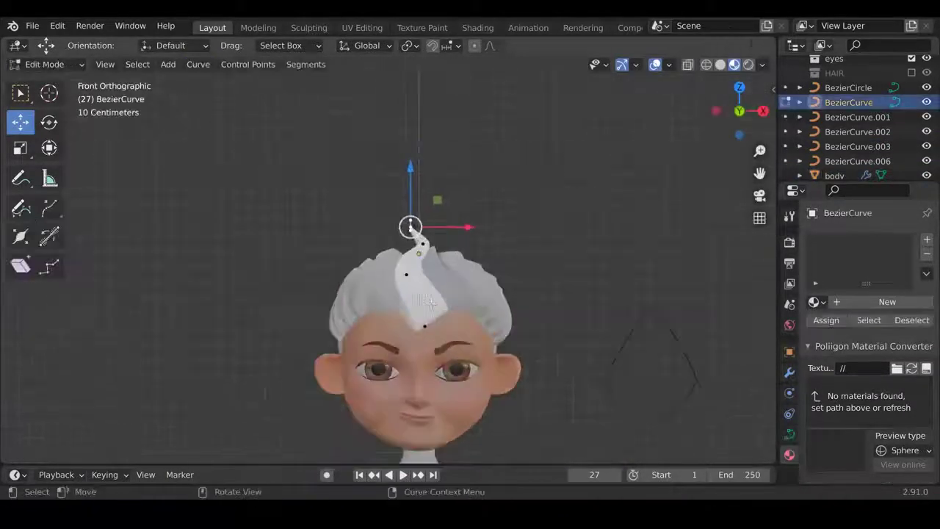
key(Return)
key(Tab)
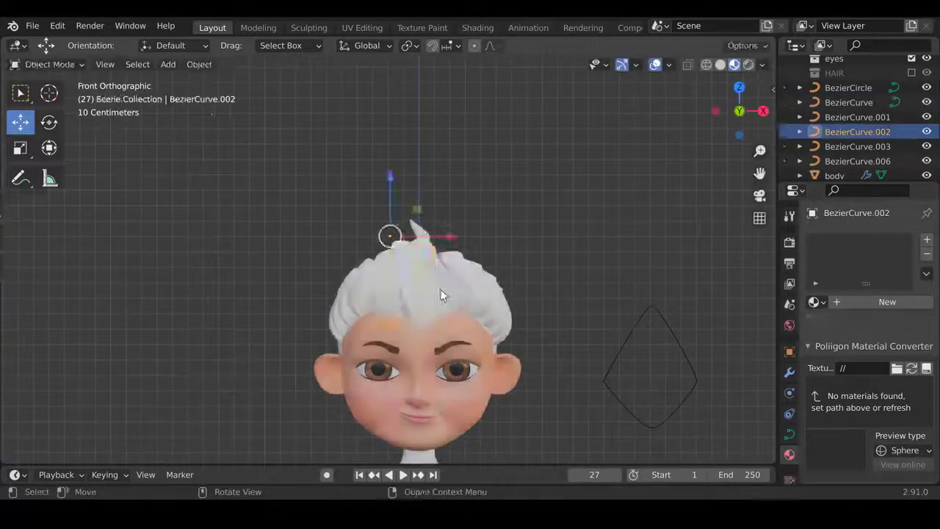
click(390, 235)
key(Tab)
key(Tab)
click(365, 252)
key(Tab)
key(Tab)
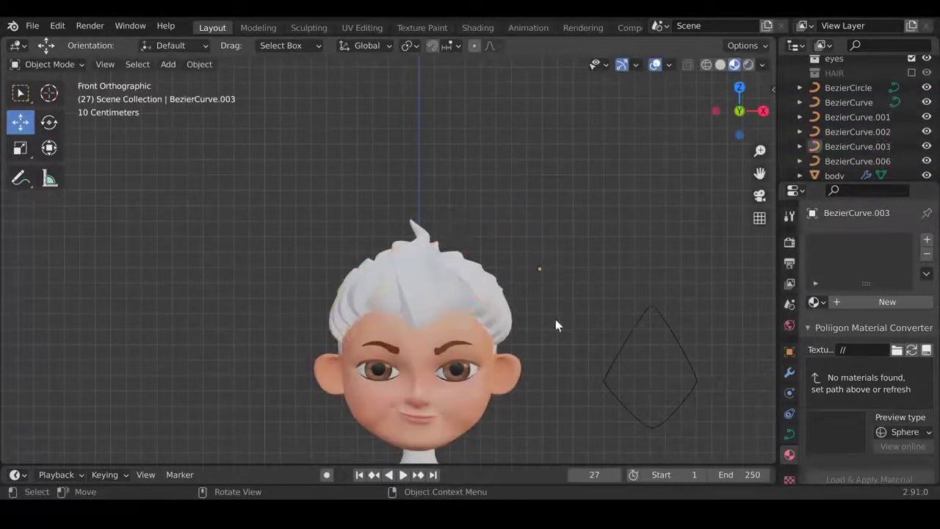
scroll(555, 318, down, 2)
Save the file, then duplicate the mirrored hair strand from a side view.
key(ctrl+s)
mouse_move(556, 319)
middle_down()
mouse_move(364, 337)
mouse_move(385, 283)
middle_up()
scroll(385, 282, up, 2)
click(385, 282)
scroll(385, 282, down, 3)
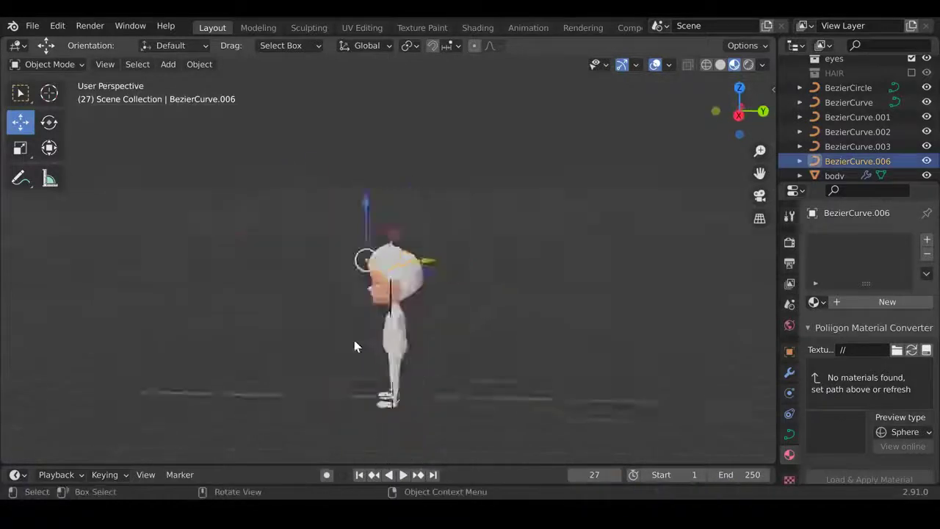
key(Tab)
scroll(419, 304, up, 3)
middle_drag(357, 346, 499, 245)
key(shift+d)
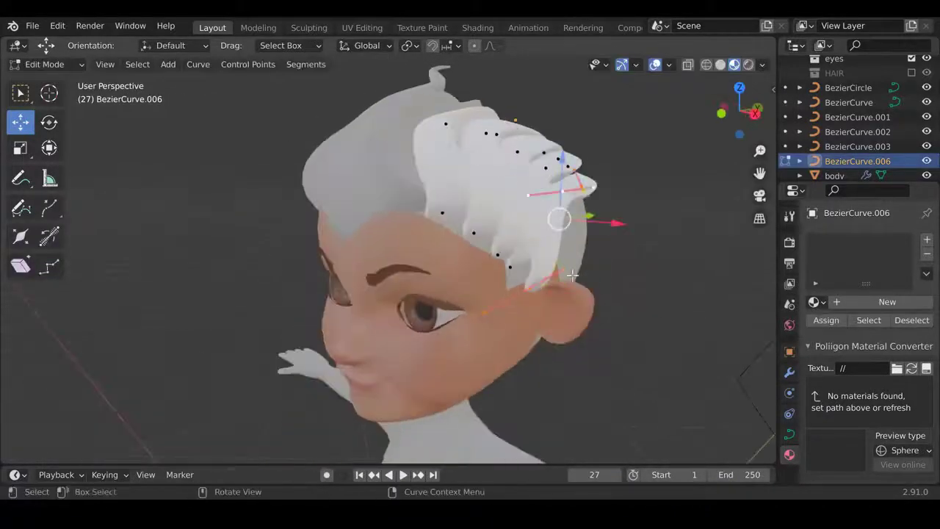
key(Tab)
On another strand, thicken a control point and rotate the points toward the back of the head.
click(498, 246)
key(Tab)
click(478, 307)
key(alt+s)
mouse_move(477, 307)
middle_down()
mouse_move(412, 220)
mouse_move(276, 299)
middle_up()
click(431, 231)
key(g)
key(r)
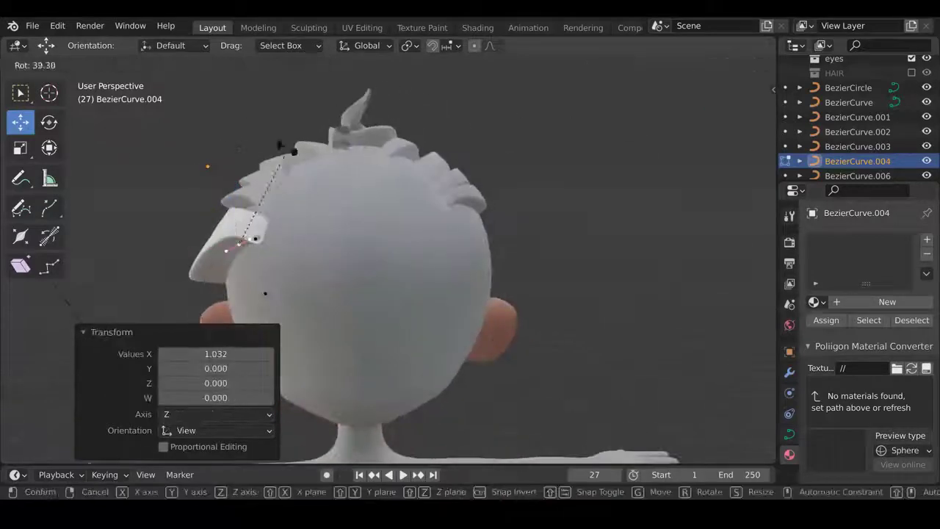
click(253, 248)
Move and rescale that strand's points so it wraps around the back of the head.
key(g)
mouse_move(254, 248)
middle_down()
mouse_move(507, 213)
mouse_move(259, 265)
mouse_move(210, 196)
mouse_move(348, 329)
middle_up()
click(258, 265)
key(g)
key(alt+s)
key(g)
click(514, 295)
mouse_move(514, 295)
middle_down()
mouse_move(411, 294)
mouse_move(387, 218)
mouse_move(273, 262)
mouse_move(458, 247)
mouse_move(548, 454)
middle_up()
key(Tab)
Try repositioning the mirrored strand's points, cancelling the unwanted moves.
click(411, 295)
key(Tab)
key(g)
click(418, 290)
right_click(399, 226)
key(g)
right_click(458, 248)
key(g)
click(399, 315)
mouse_move(399, 315)
middle_down()
mouse_move(431, 315)
mouse_move(384, 319)
middle_up()
Move the side strand's selected points in toward the scalp.
key(Tab)
click(374, 280)
key(Tab)
click(388, 312)
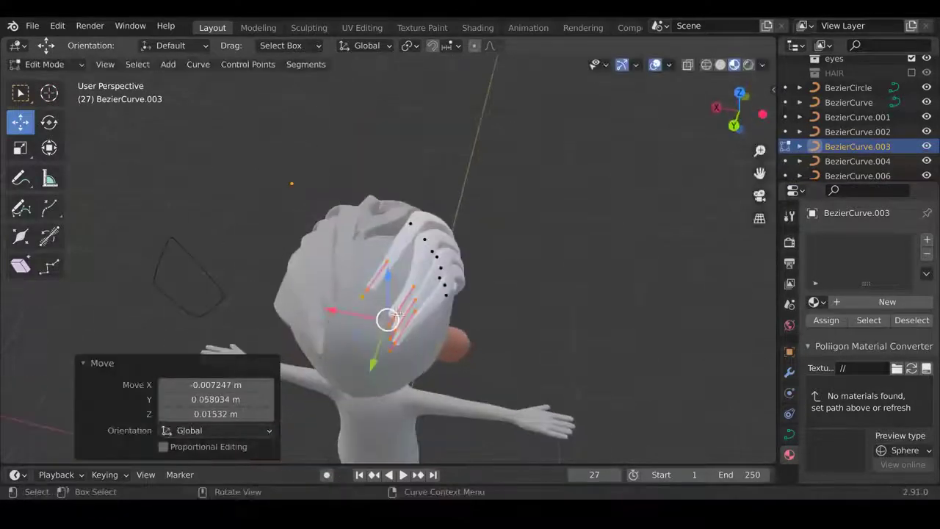
scroll(419, 317, up, 5)
key(g)
click(419, 318)
scroll(396, 312, down, 3)
key(Tab)
scroll(369, 307, down, 3)
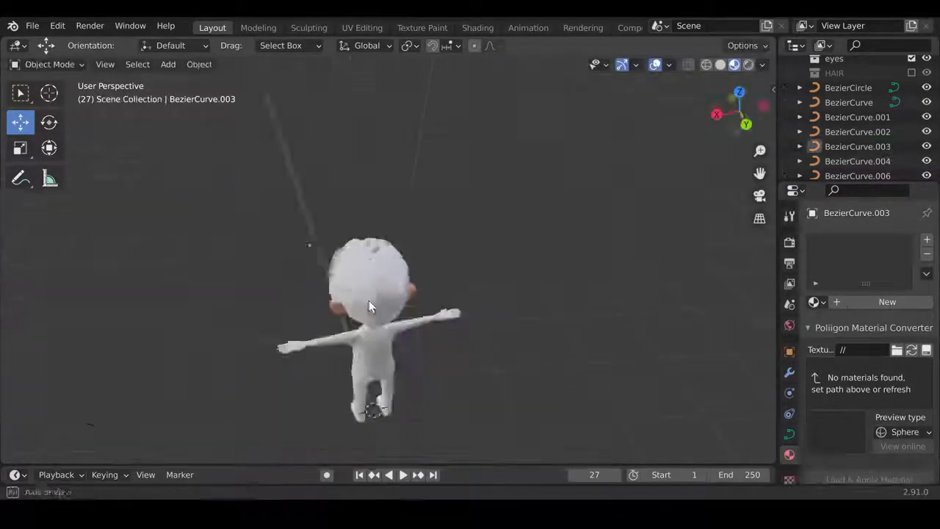
Duplicate a side hair strand and rescale and move its new points.
middle_drag(299, 396, 379, 265)
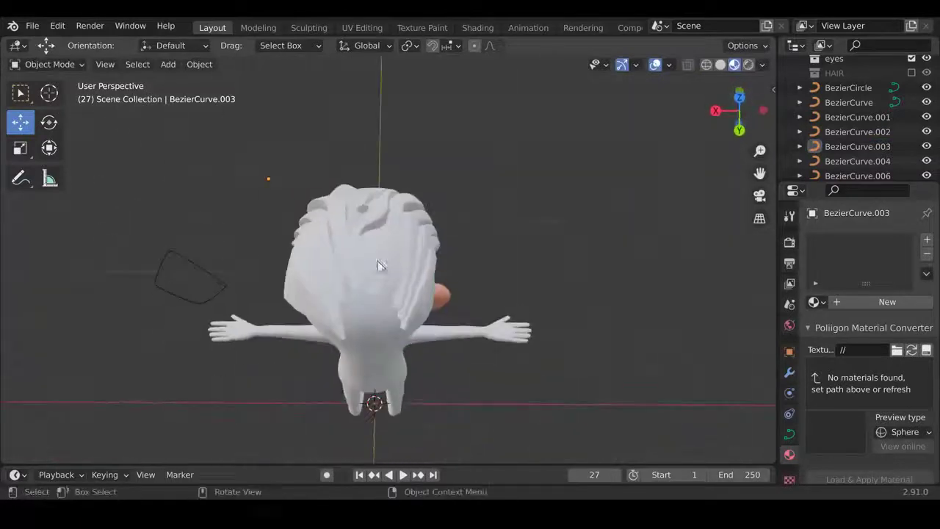
middle_drag(360, 333, 617, 308)
click(280, 321)
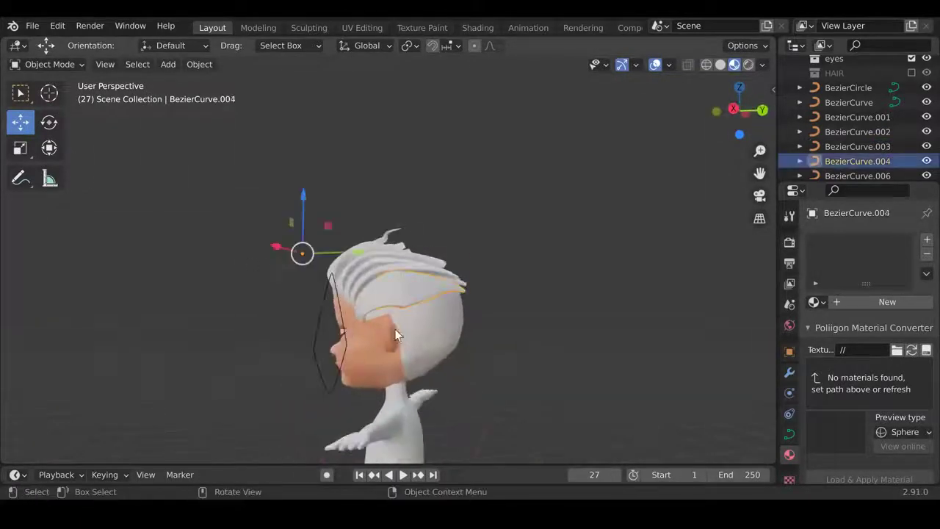
scroll(415, 328, up, 3)
key(shift+d)
key(Tab)
key(alt+s)
key(g)
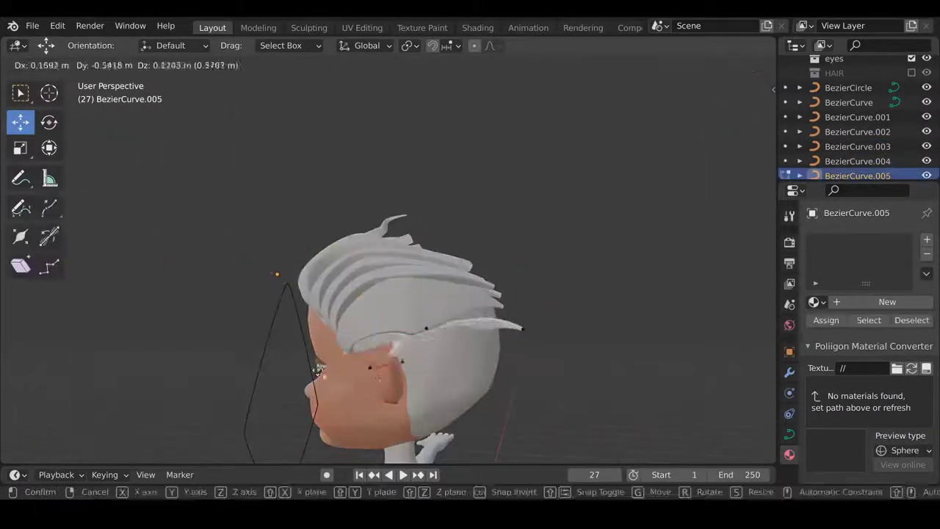
click(297, 379)
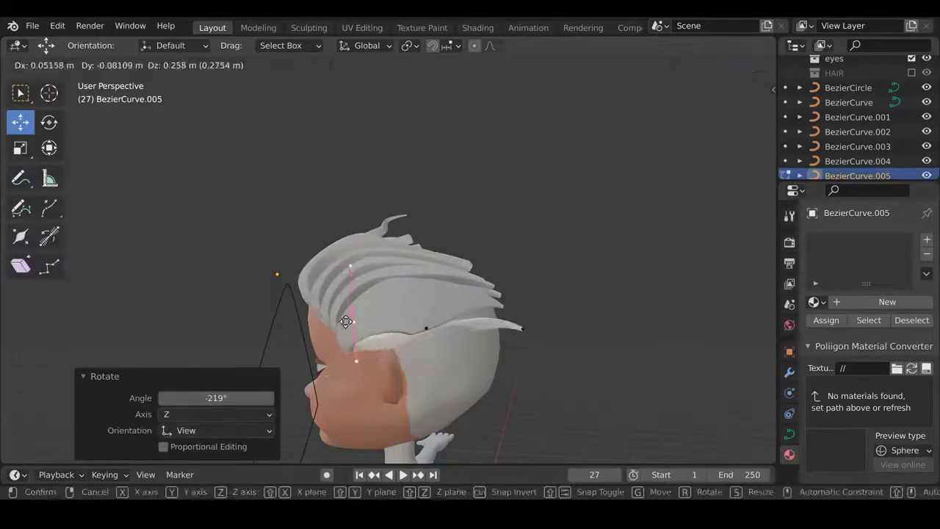
Rotate the duplicated strand's points slightly and move them to hug the head.
middle_drag(396, 362, 558, 363)
key(r)
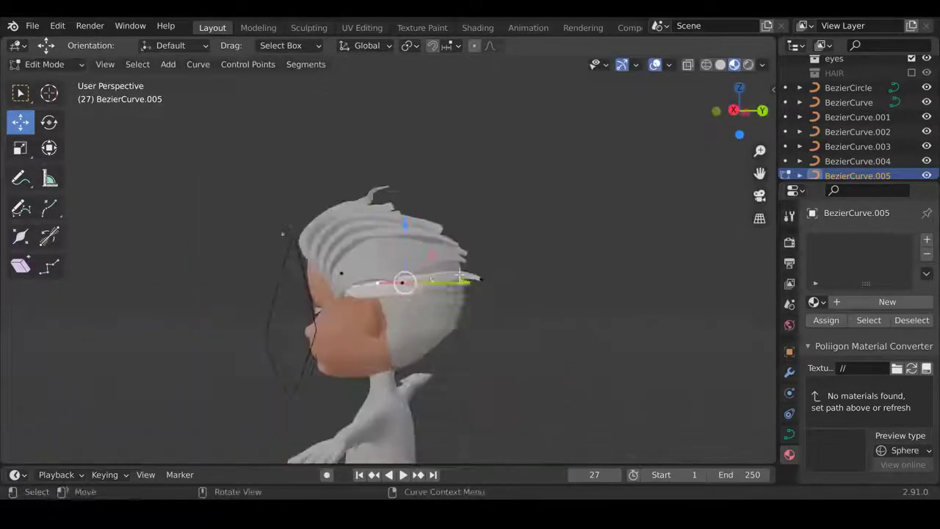
click(396, 280)
key(g)
middle_drag(402, 286, 357, 294)
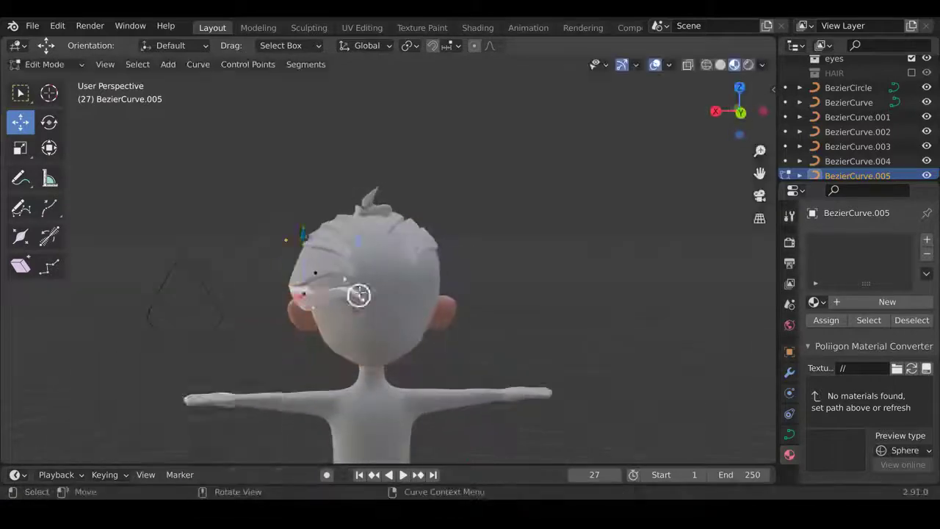
key(Tab)
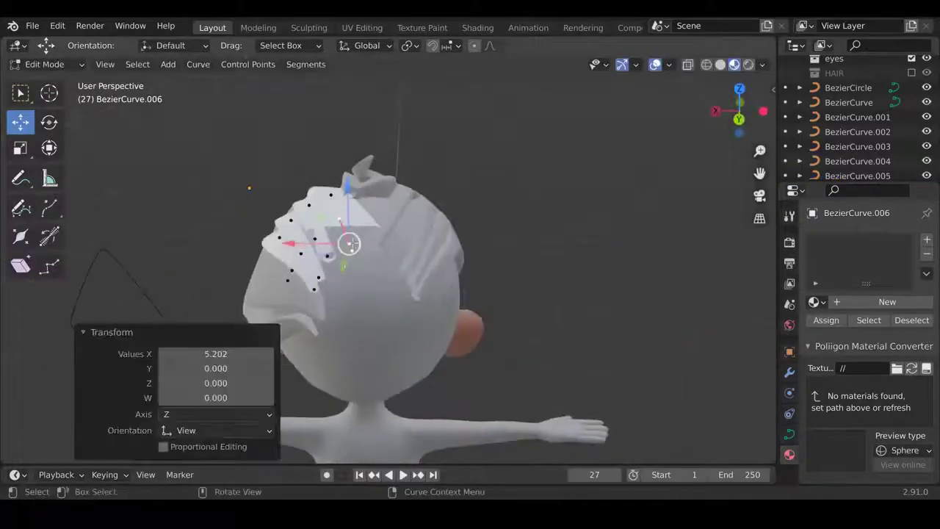
Extrude a new end point from the strand and move it down the back.
click(390, 294)
key(e)
click(426, 335)
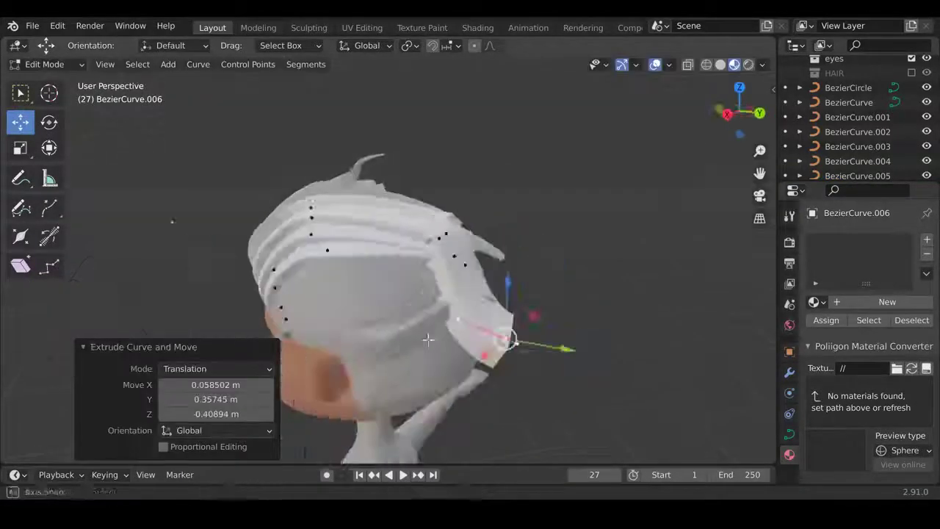
middle_drag(427, 336, 374, 377)
key(g)
click(533, 333)
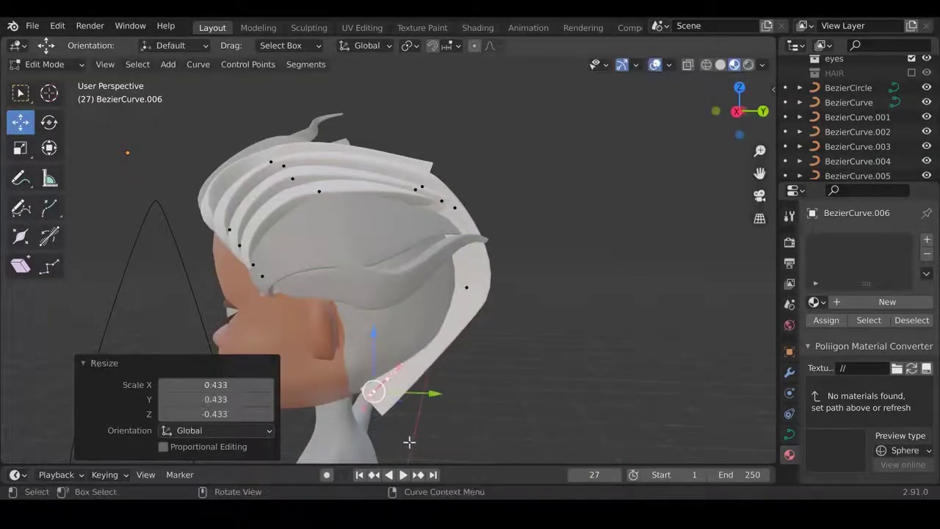
Extrude two more points to lengthen the strand toward the neck.
key(e)
click(446, 360)
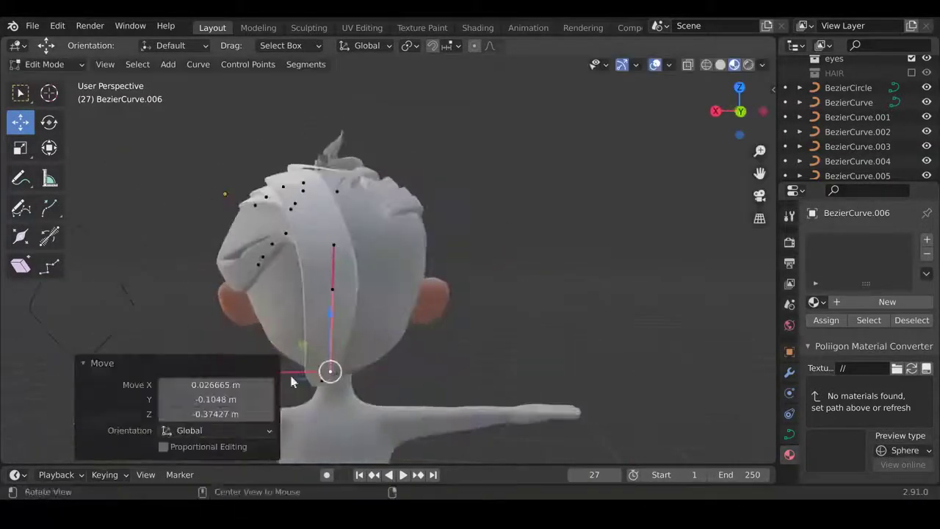
middle_drag(446, 361, 456, 316)
key(e)
click(573, 330)
middle_drag(573, 331, 375, 289)
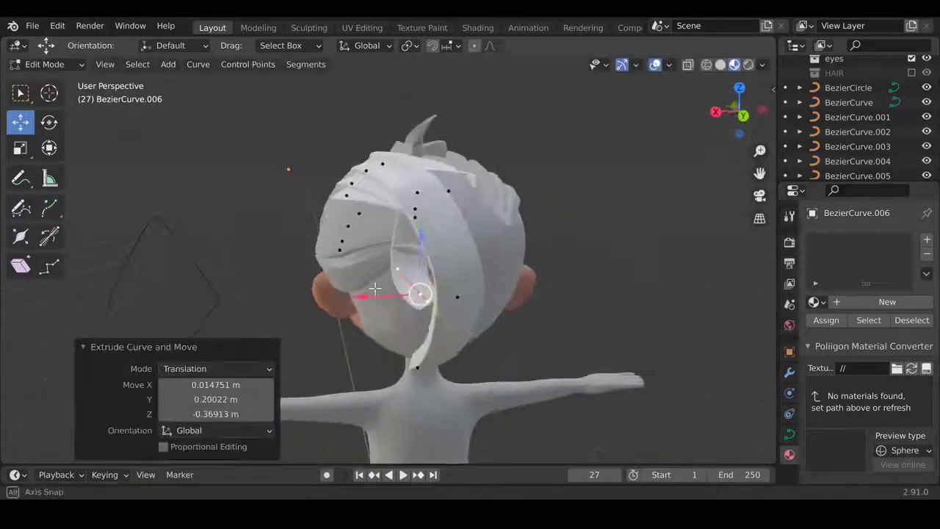
mouse_move(470, 336)
middle_down()
mouse_move(536, 267)
mouse_move(289, 353)
middle_up()
Reposition the strand's bottom point, first along Y, then freely.
key(g)
key(y)
click(430, 325)
key(g)
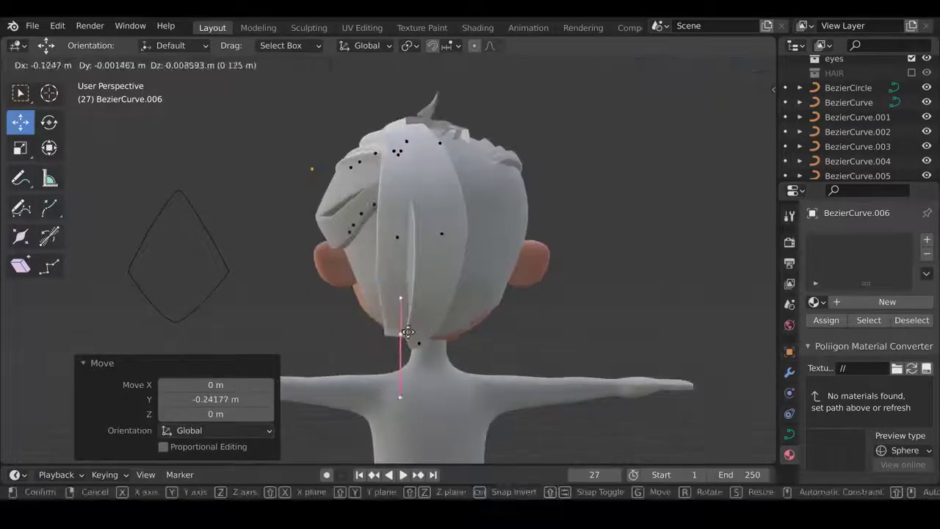
click(413, 241)
mouse_move(414, 241)
middle_down()
mouse_move(416, 403)
mouse_move(434, 263)
mouse_move(447, 325)
mouse_move(432, 312)
mouse_move(448, 266)
mouse_move(462, 279)
middle_up()
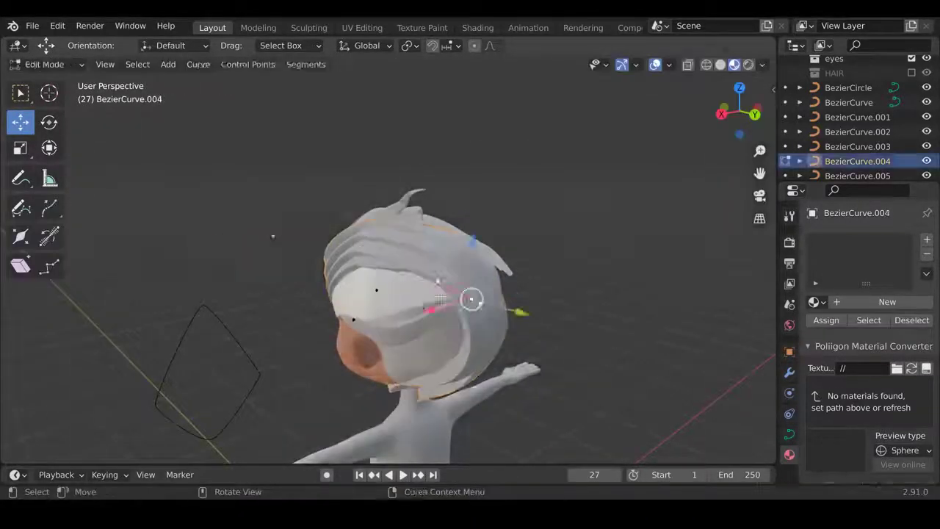
mouse_move(585, 191)
middle_down()
mouse_move(546, 262)
mouse_move(411, 340)
middle_up()
Rotate BezierCurve.004's points about −82.9° and move a strand point into place.
key(r)
click(535, 269)
key(g)
click(450, 316)
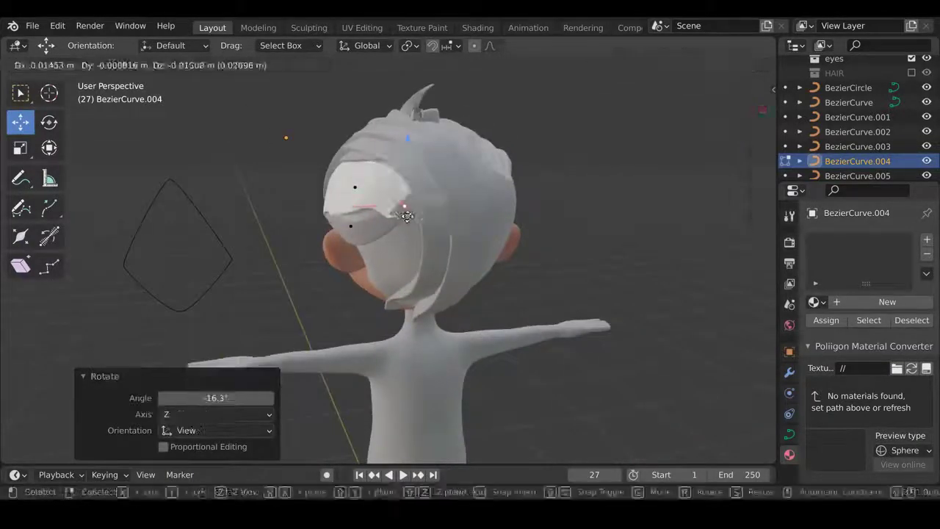
mouse_move(407, 215)
middle_down()
mouse_move(487, 256)
mouse_move(476, 259)
middle_up()
key(g)
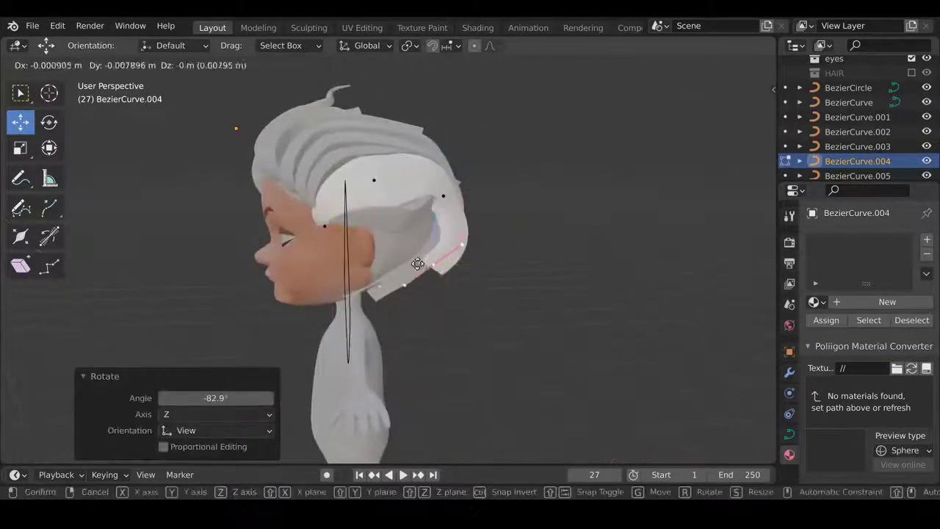
Shrink the strand tip's radius so the end tapers thinner.
key(alt+s)
click(396, 328)
middle_drag(396, 328, 307, 281)
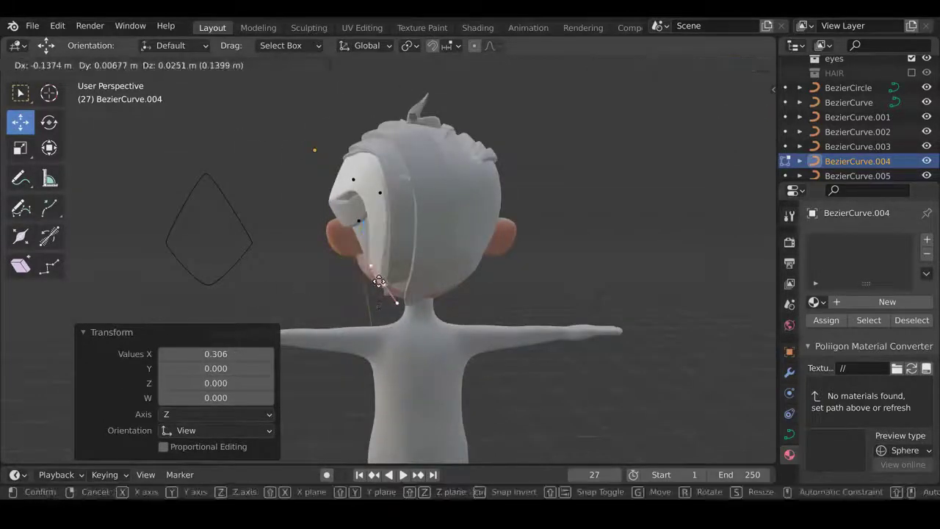
click(380, 282)
mouse_move(379, 282)
middle_down()
mouse_move(510, 307)
mouse_move(454, 284)
middle_up()
Save the blend file, then nudge points on the BezierCurve.005 strand.
key(Tab)
key(ctrl+s)
click(511, 307)
key(Tab)
key(g)
click(480, 336)
From a side view, change a BezierCurve.005 point's thickness and reposition it.
middle_drag(510, 301, 460, 323)
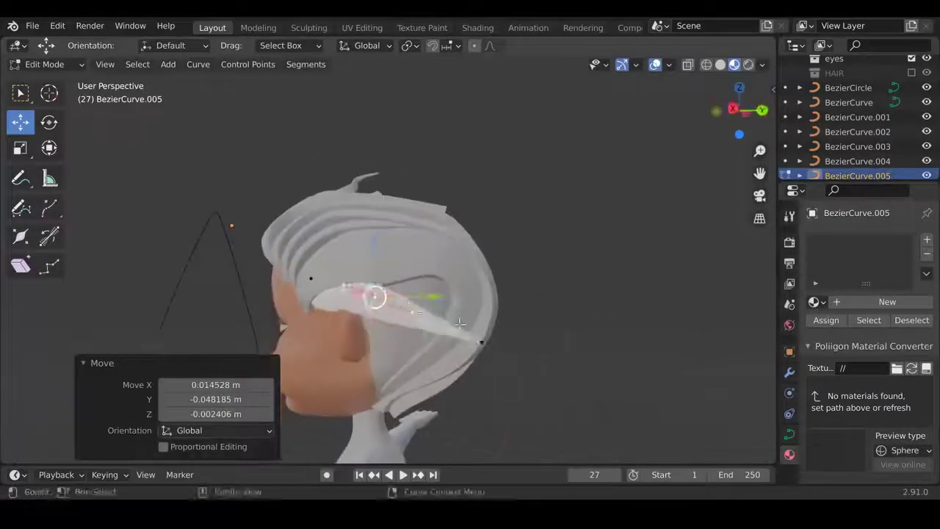
key(alt+s)
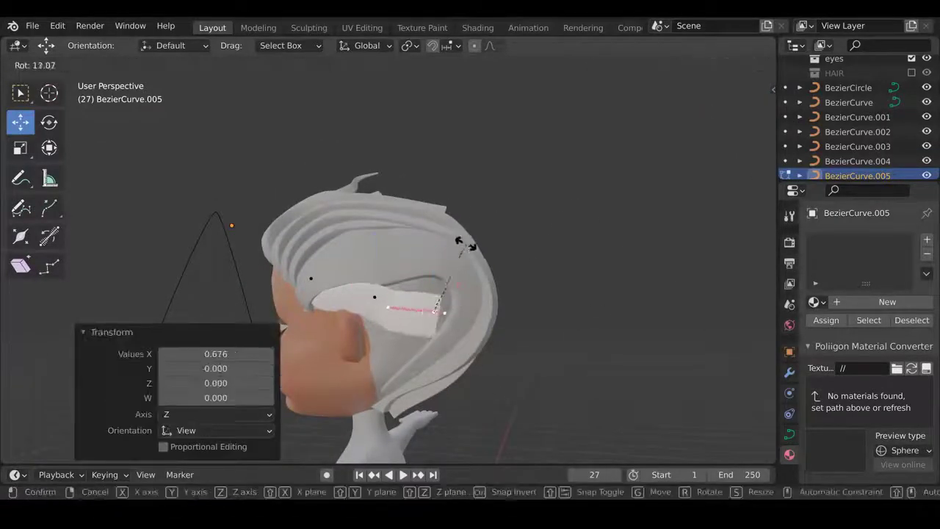
click(465, 246)
key(g)
click(441, 345)
key(r)
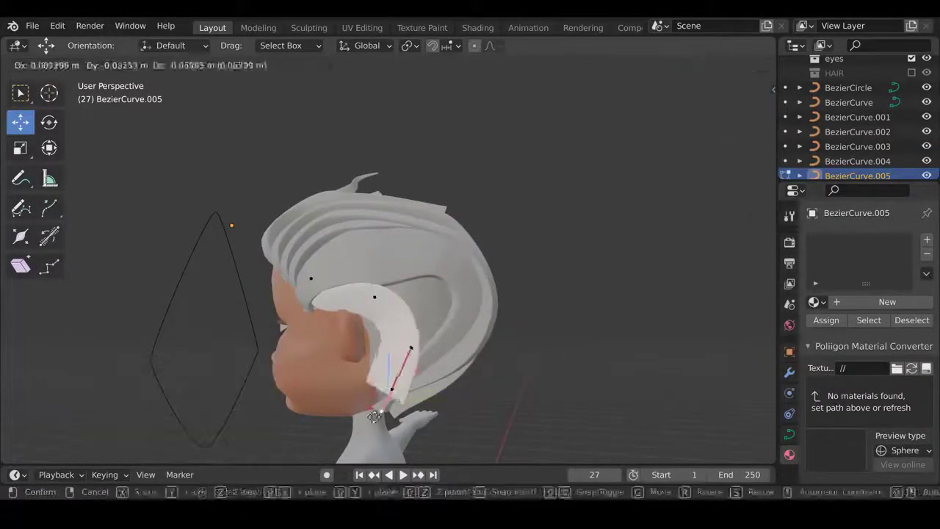
Rotate the top point of the strand to angle it toward the ear.
click(375, 417)
click(374, 297)
key(r)
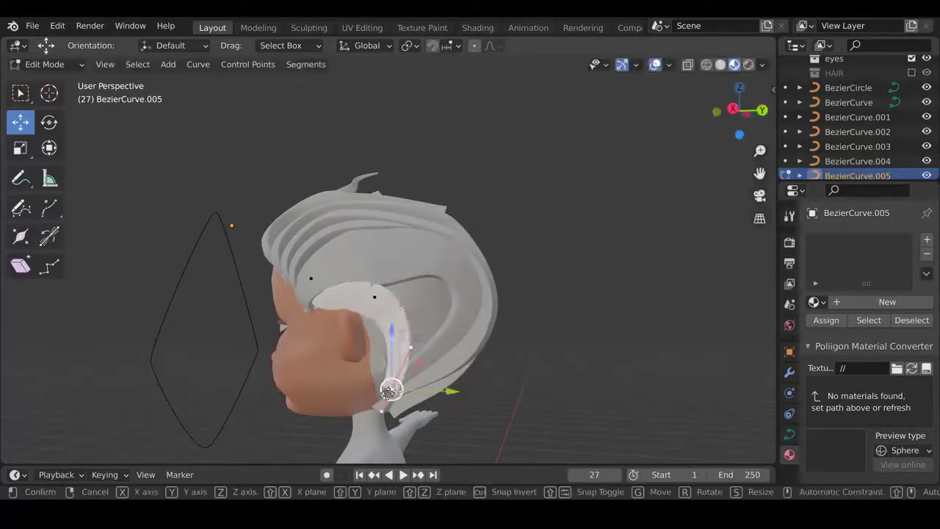
click(435, 355)
In front orthographic view, shift a strand point along the X axis.
key(KP_1)
key(g)
key(x)
click(473, 354)
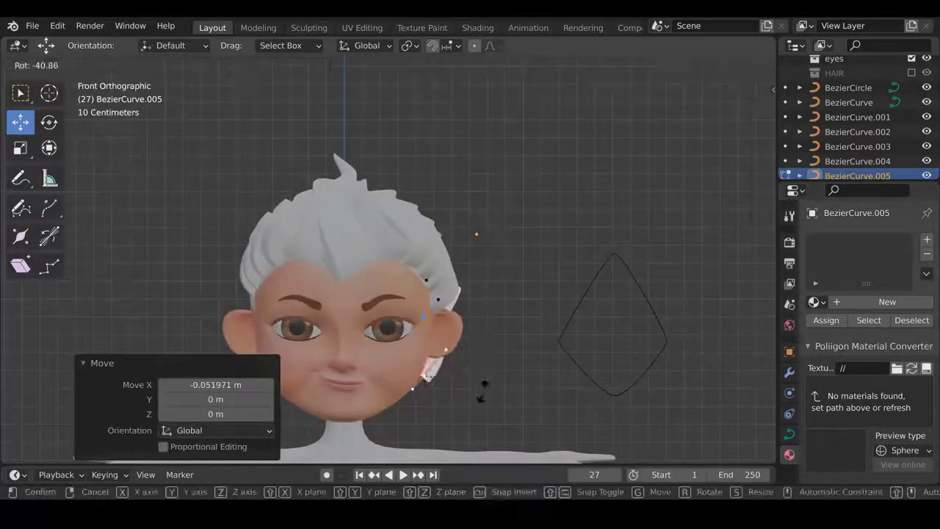
click(465, 383)
mouse_move(465, 383)
middle_down()
mouse_move(441, 382)
mouse_move(515, 380)
mouse_move(407, 296)
mouse_move(413, 263)
middle_up()
Reposition strand points, with one X-constrained move, so the strand curves around the head.
key(g)
click(464, 384)
key(g)
key(x)
click(408, 287)
key(g)
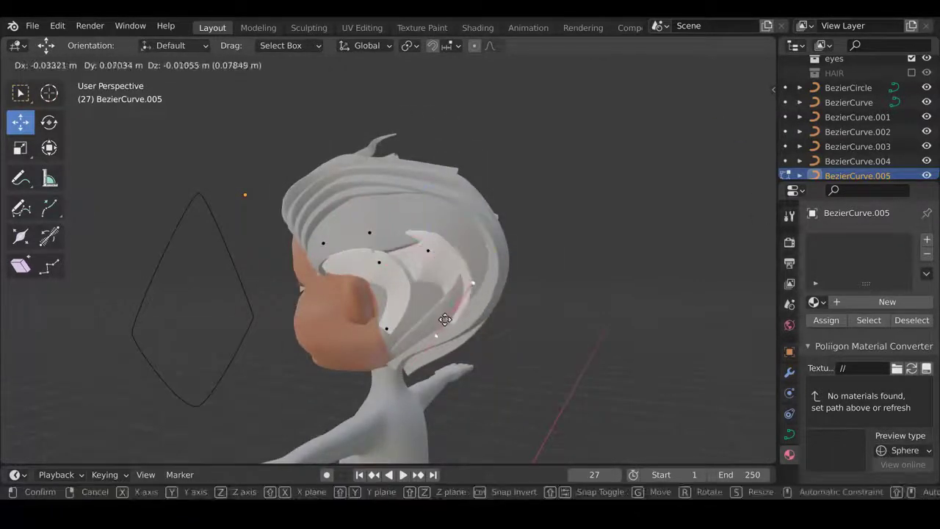
click(445, 320)
From behind the head, rotate and move a strand point so it sweeps behind the ear.
mouse_move(445, 320)
middle_down()
mouse_move(419, 357)
mouse_move(397, 239)
middle_up()
middle_drag(397, 306, 448, 223)
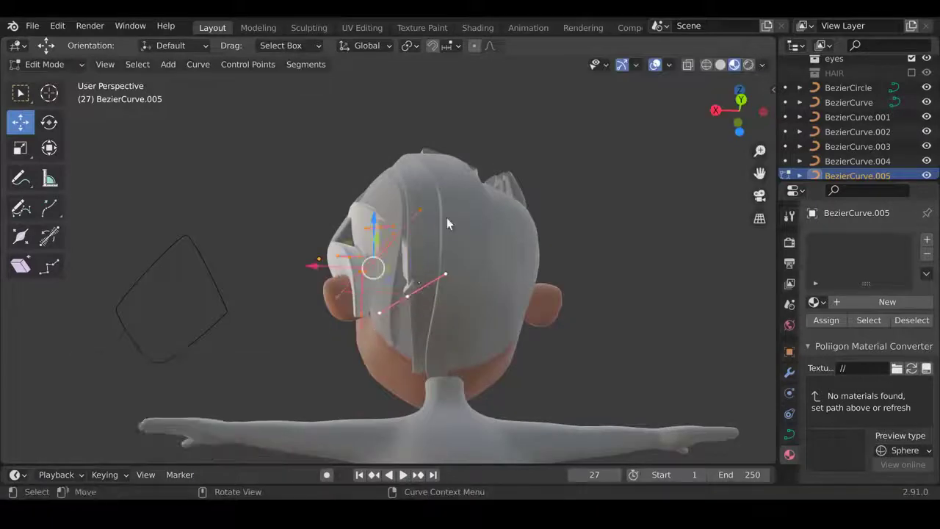
key(r)
mouse_move(457, 330)
middle_down()
mouse_move(433, 308)
mouse_move(448, 269)
mouse_move(372, 295)
mouse_move(484, 270)
middle_up()
click(452, 264)
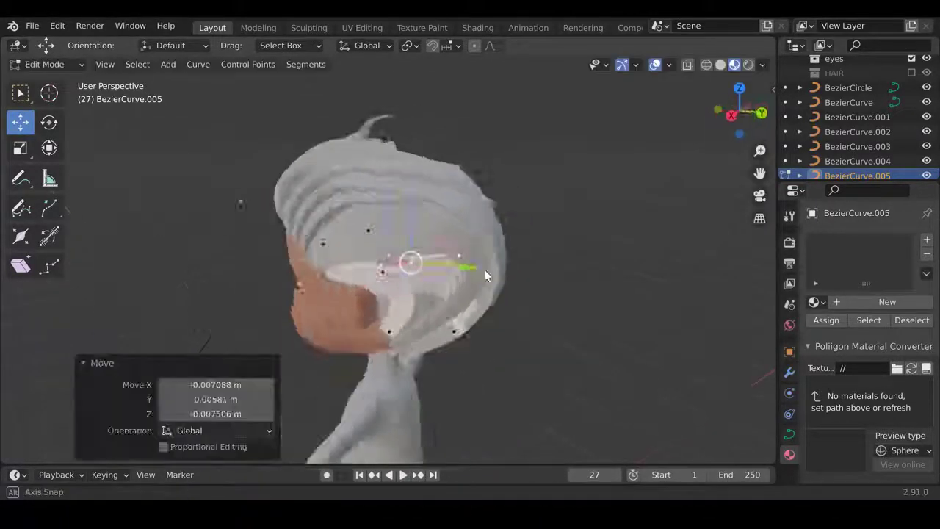
key(g)
click(346, 230)
mouse_move(346, 229)
middle_down()
mouse_move(456, 253)
mouse_move(388, 252)
middle_up()
Move two more strand points down the side of the head, then rotate one from a side view.
key(g)
click(419, 255)
key(g)
click(355, 300)
mouse_move(443, 343)
middle_down()
mouse_move(458, 303)
mouse_move(472, 347)
mouse_move(360, 318)
middle_up()
key(r)
Preview the strand outside Edit Mode, then return to move and rotate its points.
key(Escape)
key(Tab)
key(Tab)
key(g)
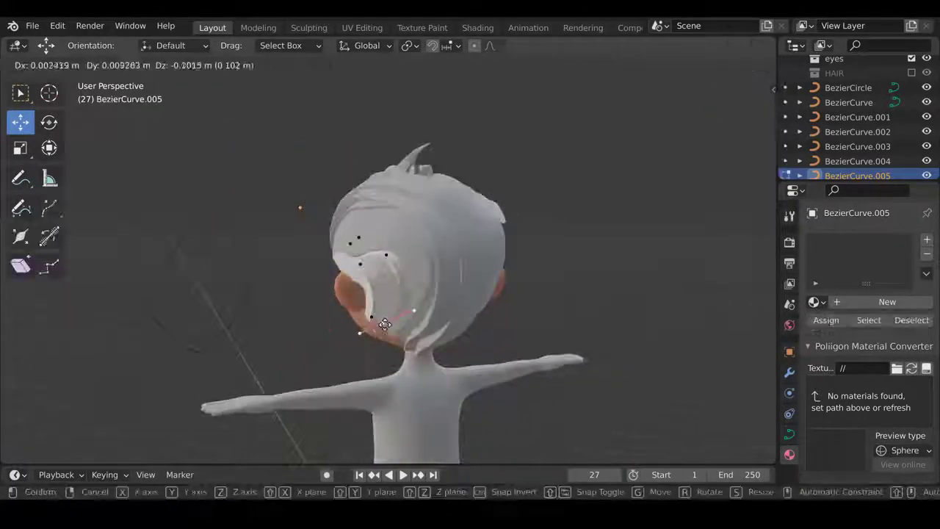
key(Tab)
mouse_move(314, 202)
middle_down()
mouse_move(495, 368)
mouse_move(436, 308)
mouse_move(291, 351)
mouse_move(489, 323)
middle_up()
key(Tab)
key(r)
key(Tab)
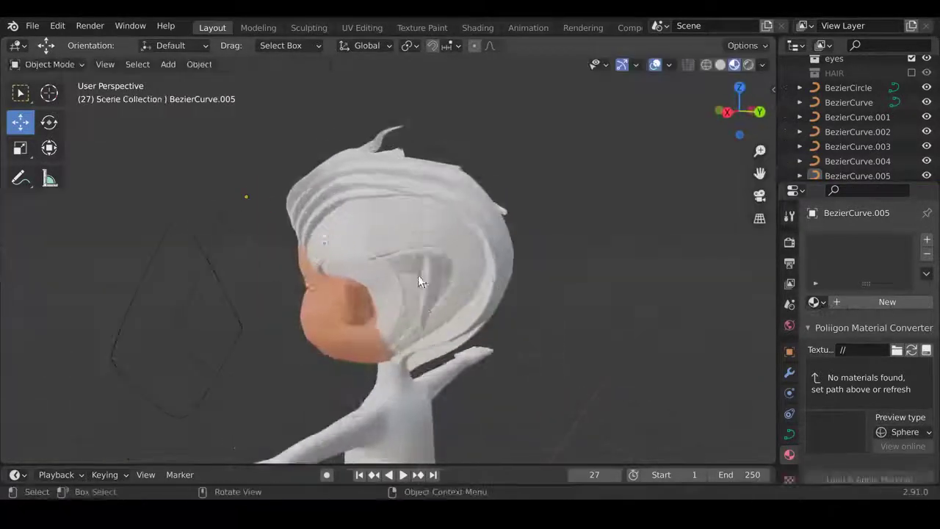
key(Tab)
Place the adjusted strand points, checking the −44° rotated shape from the front.
click(488, 263)
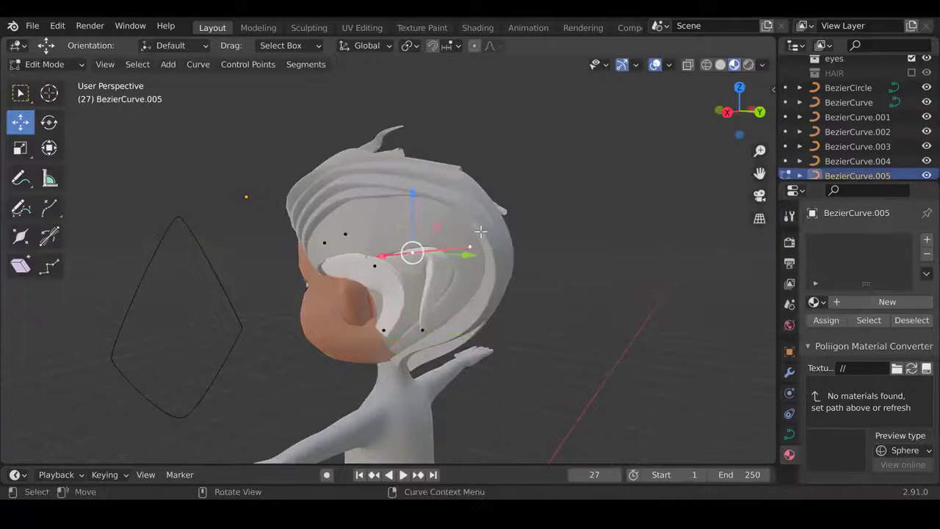
click(434, 249)
mouse_move(435, 250)
middle_down()
mouse_move(374, 262)
mouse_move(349, 234)
middle_up()
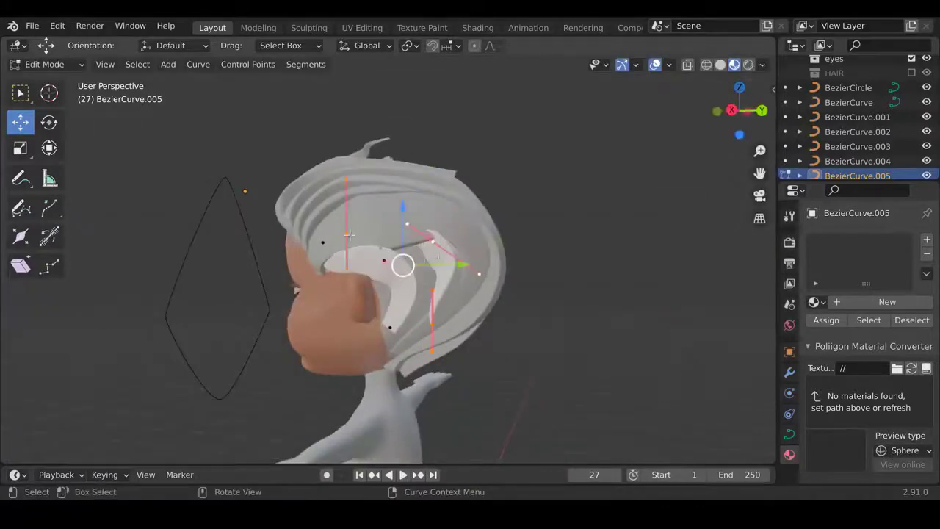
click(424, 232)
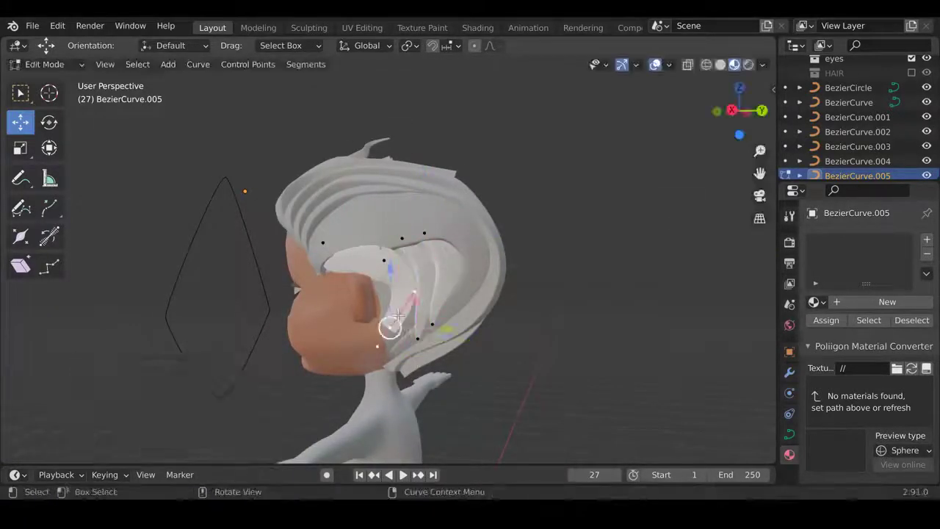
Make final moves to the strand points and exit Edit Mode.
key(g)
click(410, 283)
mouse_move(410, 283)
middle_down()
mouse_move(416, 266)
mouse_move(421, 296)
middle_up()
key(g)
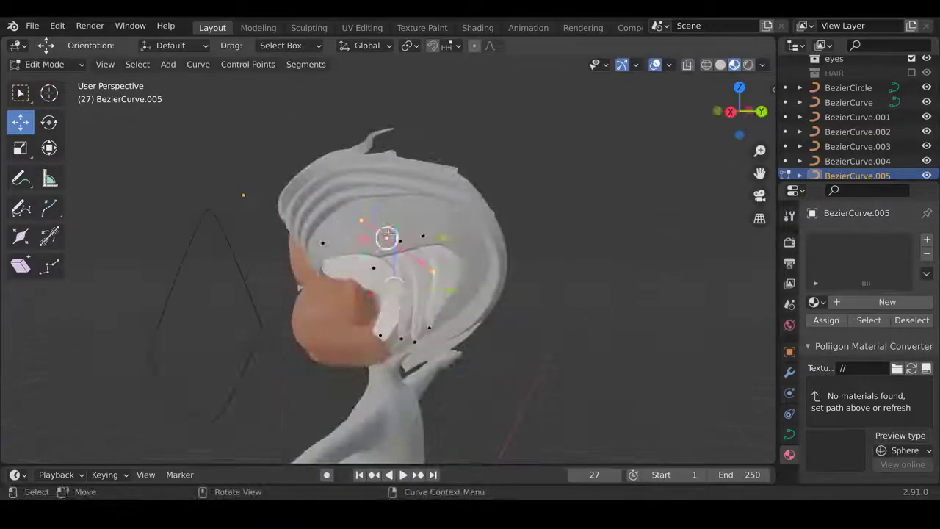
mouse_move(387, 236)
middle_down()
mouse_move(399, 326)
mouse_move(481, 353)
mouse_move(439, 360)
mouse_move(436, 301)
mouse_move(405, 204)
mouse_move(412, 242)
mouse_move(382, 353)
middle_up()
key(Tab)
Enter Edit Mode on the hair and move the BezierCurve.003 strand points.
click(436, 302)
click(437, 302)
key(Tab)
click(452, 253)
key(g)
click(353, 397)
Adjust the BezierCurve.003 point thickness with shrink/fatten and reposition the point.
key(alt+s)
click(355, 403)
middle_drag(356, 403, 430, 325)
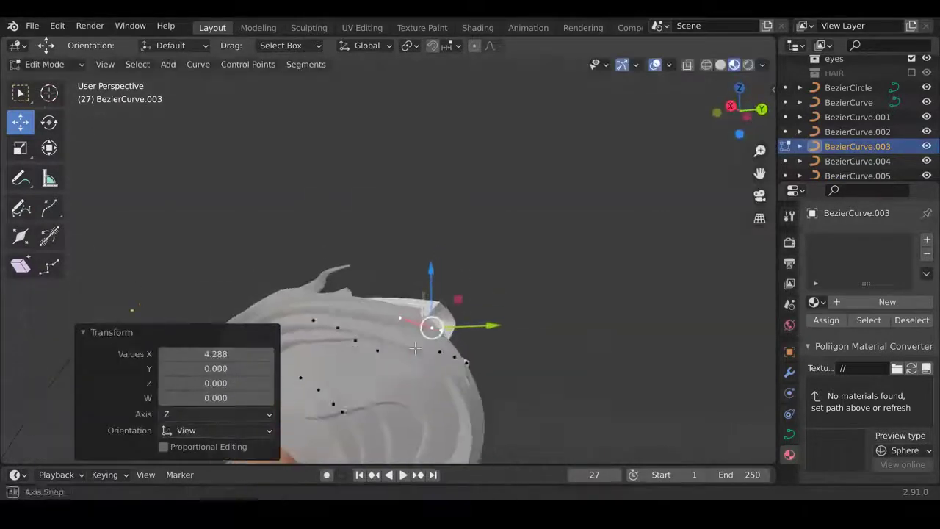
key(alt+s)
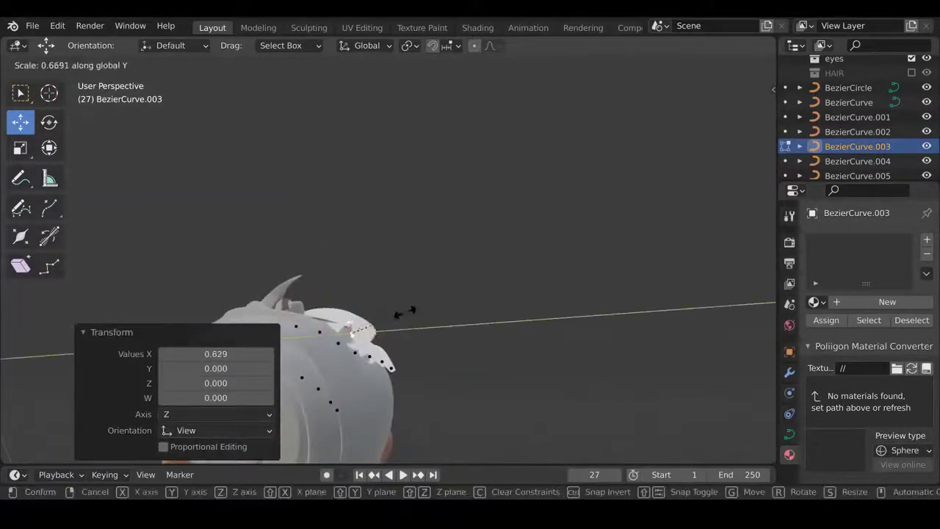
click(445, 275)
mouse_move(444, 275)
middle_down()
mouse_move(378, 343)
mouse_move(527, 345)
mouse_move(438, 318)
middle_up()
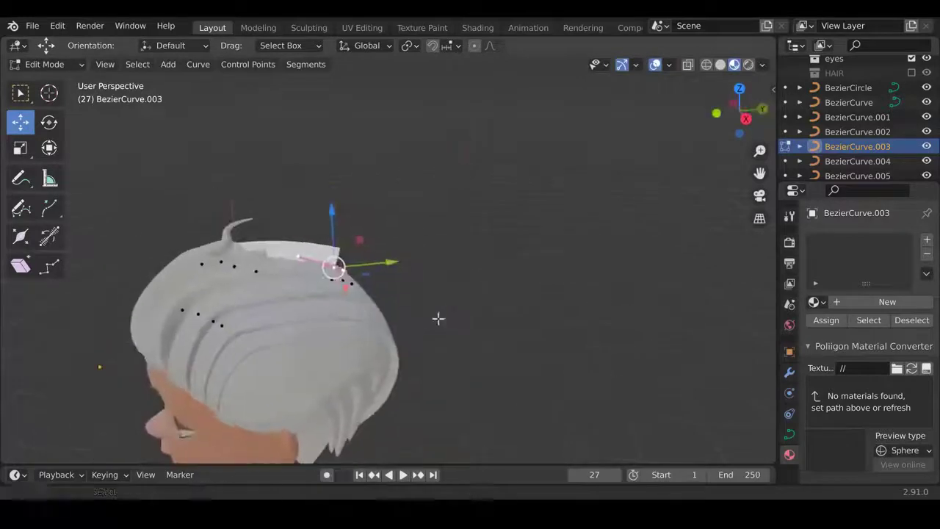
click(344, 279)
mouse_move(344, 279)
middle_down()
mouse_move(409, 212)
mouse_move(407, 275)
middle_up()
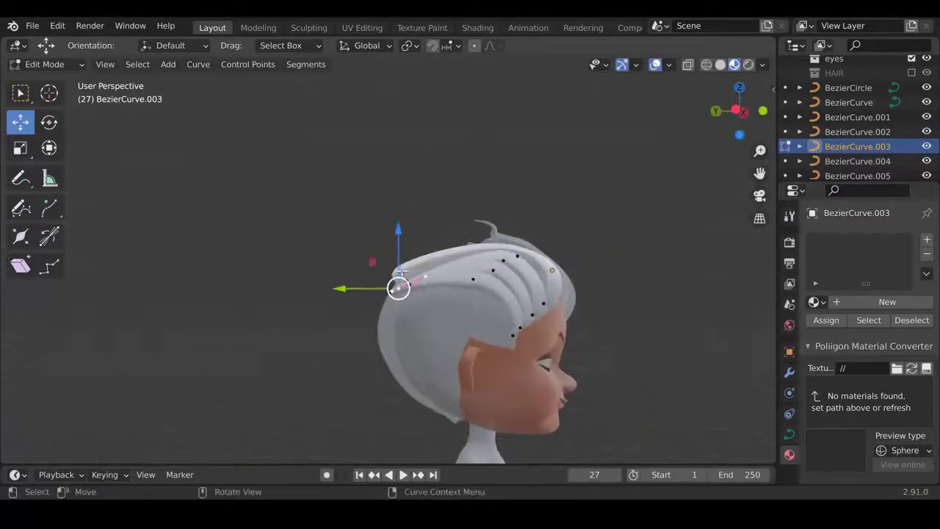
click(377, 333)
Extrude a new point from the strand end, rotate it and move it down the back of the head.
key(e)
click(390, 401)
key(r)
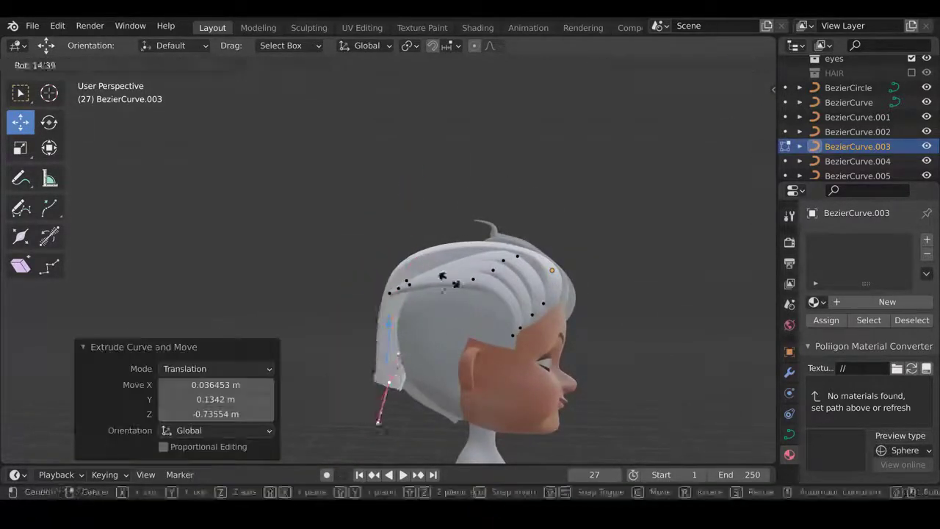
click(419, 391)
mouse_move(420, 391)
middle_down()
mouse_move(392, 340)
mouse_move(383, 224)
mouse_move(352, 355)
mouse_move(419, 378)
mouse_move(565, 343)
mouse_move(509, 351)
mouse_move(318, 340)
mouse_move(474, 339)
mouse_move(471, 308)
mouse_move(406, 309)
mouse_move(377, 332)
mouse_move(409, 340)
middle_up()
key(g)
click(384, 224)
Refine the strand's new points, preview it, then switch to editing BezierCurve.006.
key(g)
click(420, 378)
key(g)
key(Tab)
key(Tab)
key(Tab)
scroll(471, 308, down, 3)
click(406, 309)
key(Tab)
Extrude a new point on BezierCurve.006, undo an unwanted thickness change, and place the point.
key(e)
click(521, 321)
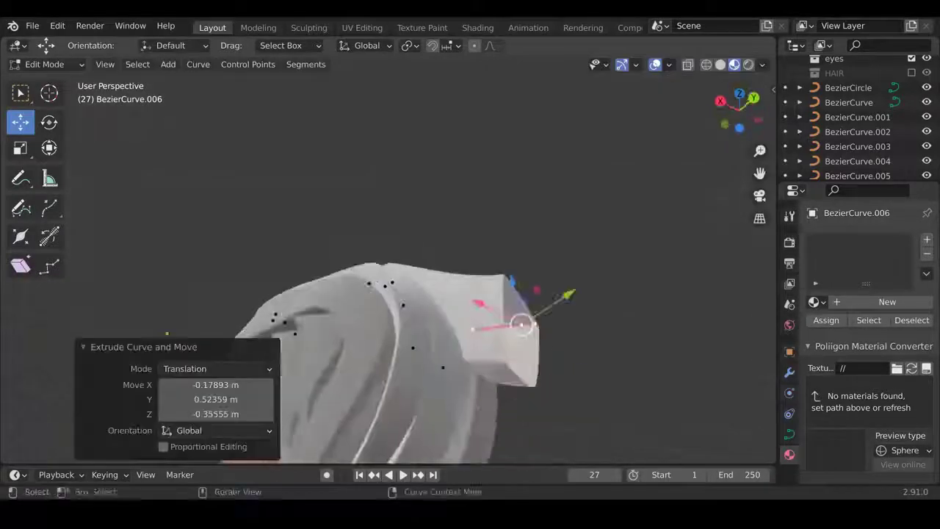
key(g)
mouse_move(521, 321)
middle_down()
mouse_move(471, 362)
mouse_move(395, 377)
middle_up()
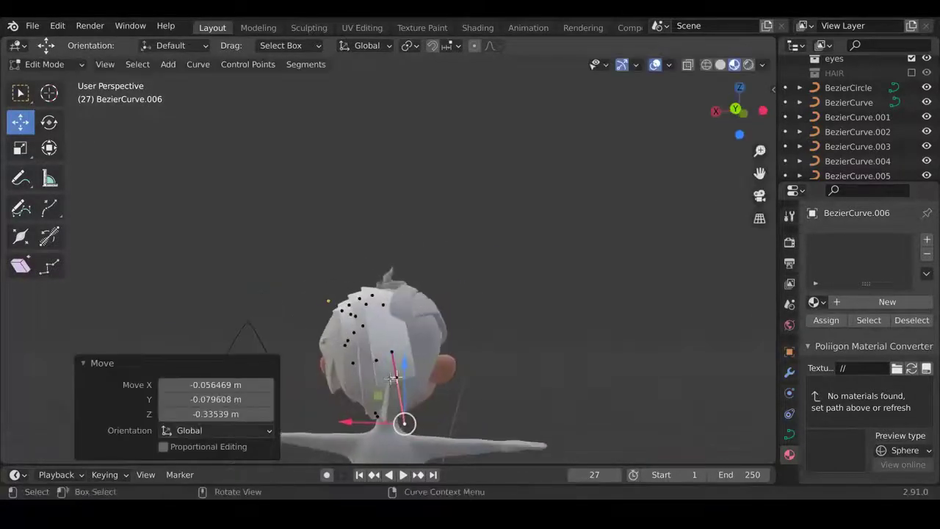
right_click(411, 365)
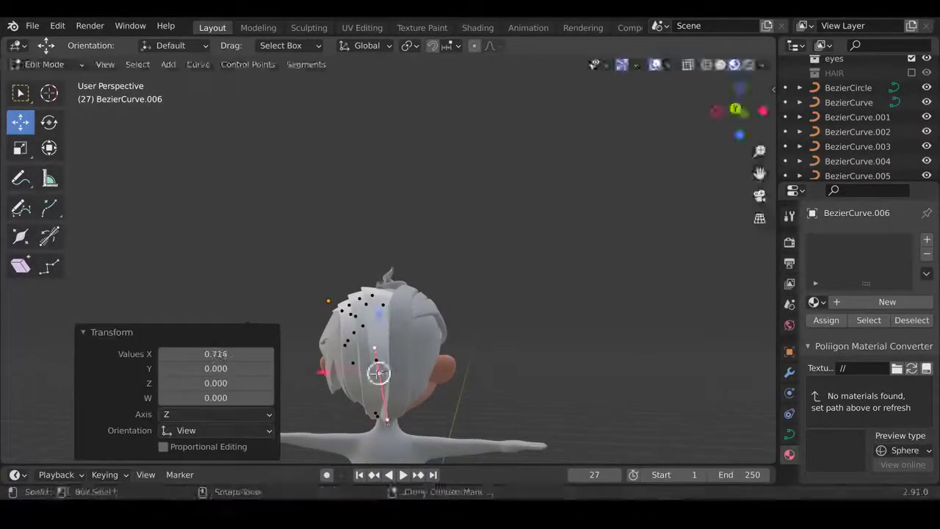
key(ctrl+z)
middle_drag(411, 345, 487, 343)
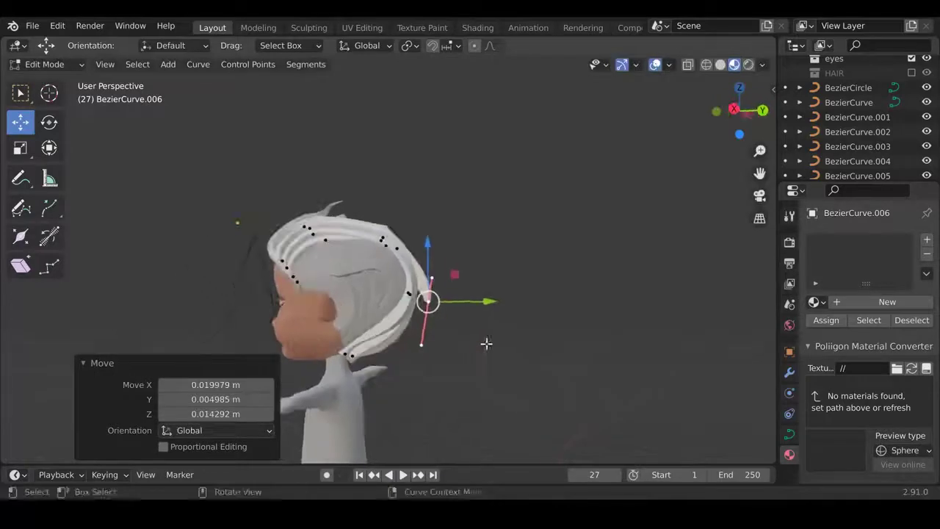
click(420, 307)
Move the strand points from behind and below so they hug the back of the head.
middle_drag(420, 307, 365, 309)
mouse_move(340, 220)
middle_down()
mouse_move(504, 267)
mouse_move(382, 221)
middle_up()
key(g)
click(342, 227)
key(g)
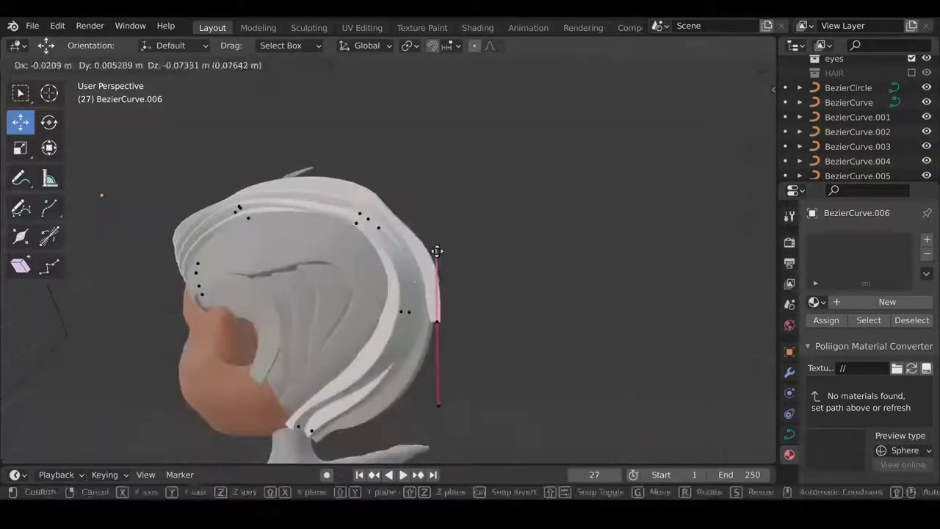
click(439, 252)
middle_drag(439, 252, 337, 342)
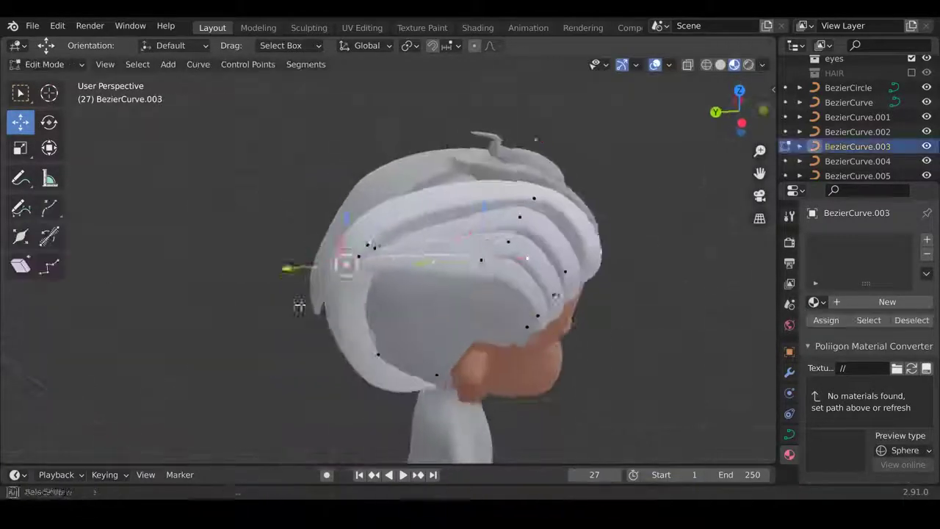
click(470, 309)
Select and move a point on the side strand, cancelling one move.
key(g)
click(346, 325)
middle_drag(346, 326, 487, 178)
key(g)
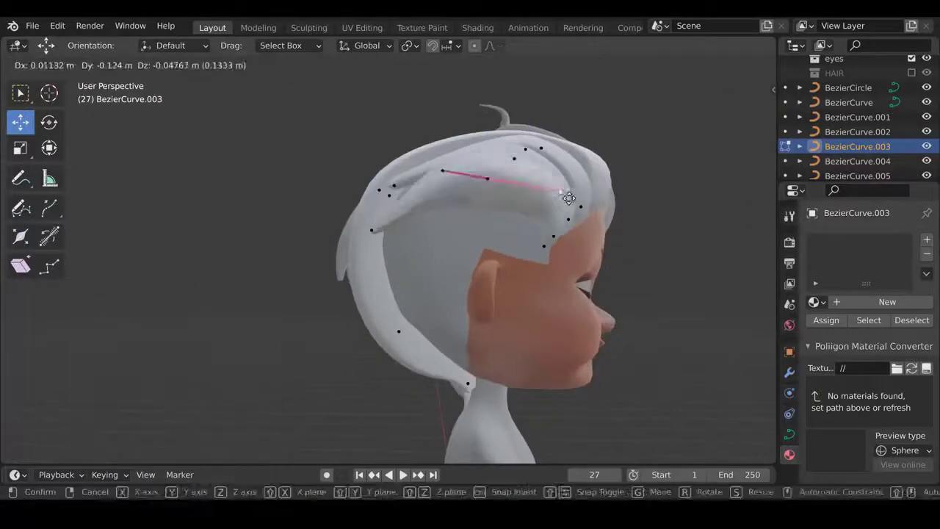
click(448, 334)
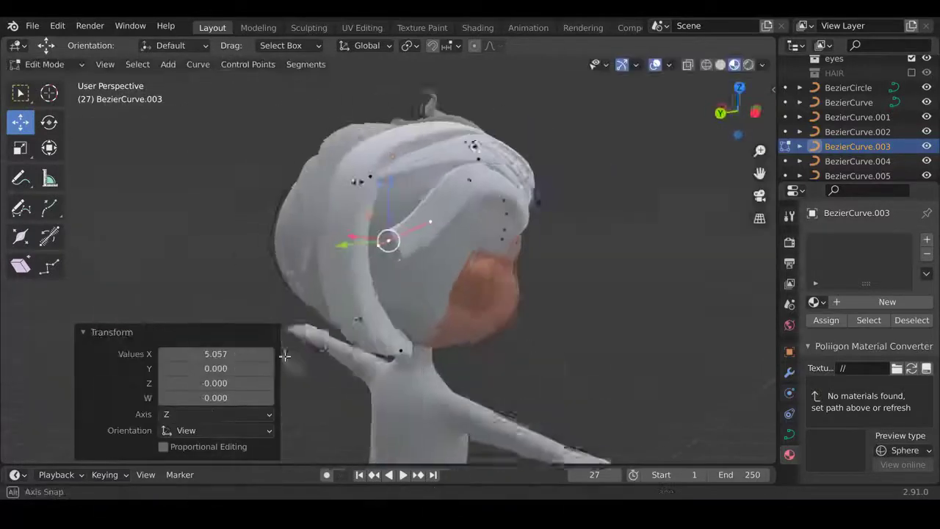
mouse_move(657, 377)
middle_down()
mouse_move(506, 255)
mouse_move(341, 259)
mouse_move(461, 189)
mouse_move(415, 241)
middle_up()
key(g)
key(Escape)
Extrude another strand point lower down toward the neck and move it into place.
key(e)
click(441, 294)
middle_drag(441, 294, 506, 313)
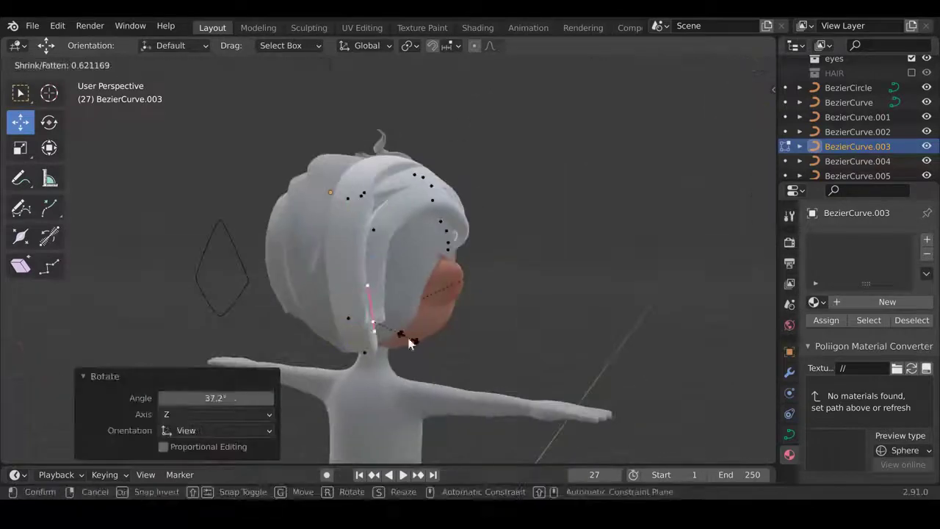
click(411, 343)
mouse_move(412, 343)
middle_down()
mouse_move(493, 342)
mouse_move(441, 323)
mouse_move(420, 342)
mouse_move(368, 351)
mouse_move(443, 356)
mouse_move(466, 395)
mouse_move(308, 312)
middle_up()
key(g)
click(426, 334)
Finish moving the strand points, exit Edit Mode and select the side hair strand.
key(g)
click(429, 354)
key(g)
click(435, 343)
key(Tab)
click(308, 312)
Duplicate the side strand's points and mirror the copy across the X axis.
key(KP_3)
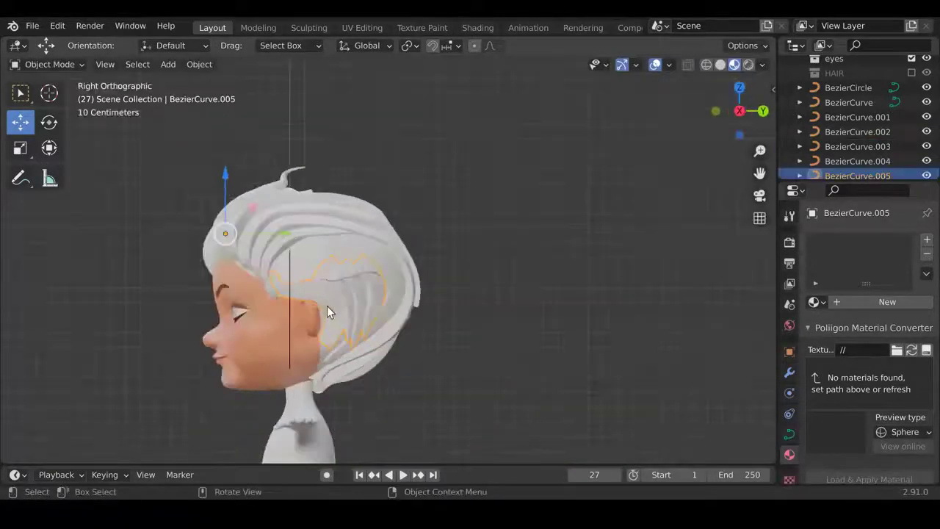
key(Tab)
key(shift+d)
key(Escape)
key(KP_1)
click(197, 64)
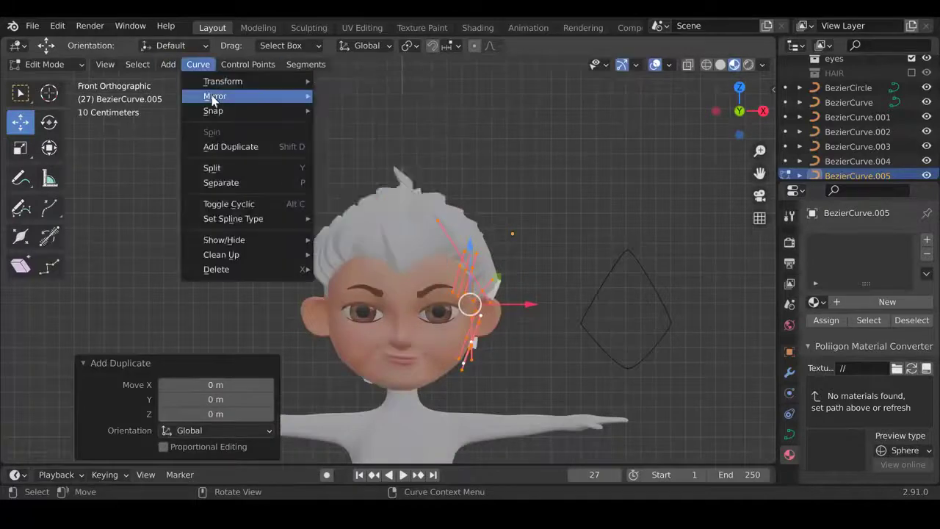
click(323, 92)
key(x)
click(400, 362)
Move the mirrored strand against the opposite side of the head.
mouse_move(400, 361)
middle_down()
mouse_move(514, 330)
mouse_move(458, 304)
mouse_move(463, 313)
mouse_move(312, 316)
middle_up()
key(g)
click(457, 304)
key(KP_1)
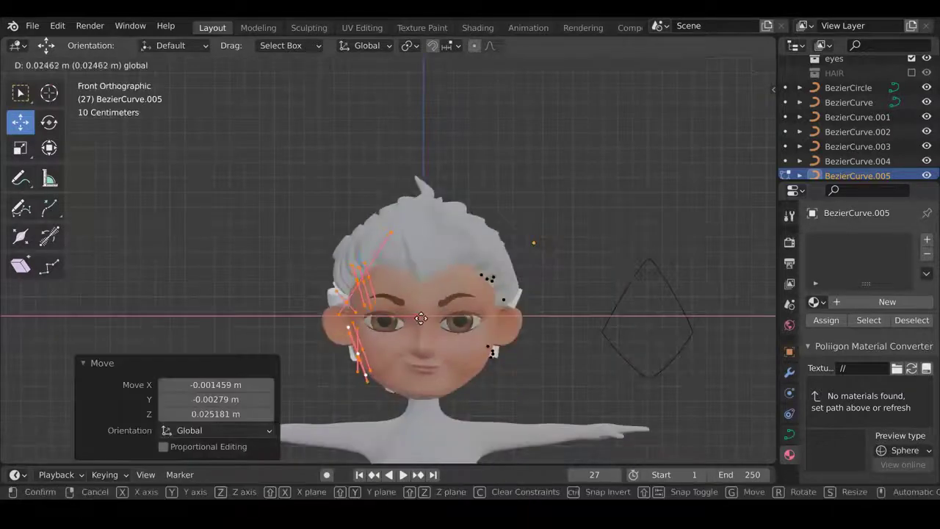
click(421, 318)
key(Tab)
Shift the other side strand's points to sit closer to the head.
middle_drag(238, 290, 368, 294)
key(KP_1)
mouse_move(488, 303)
middle_down()
mouse_move(509, 387)
mouse_move(212, 287)
middle_up()
key(Tab)
key(g)
click(458, 272)
key(Tab)
Duplicate the next strand's points and mirror them on X with Ctrl+M.
mouse_move(588, 361)
middle_down()
mouse_move(377, 285)
mouse_move(317, 293)
middle_up()
key(Tab)
key(KP_3)
key(shift+d)
key(Escape)
key(KP_1)
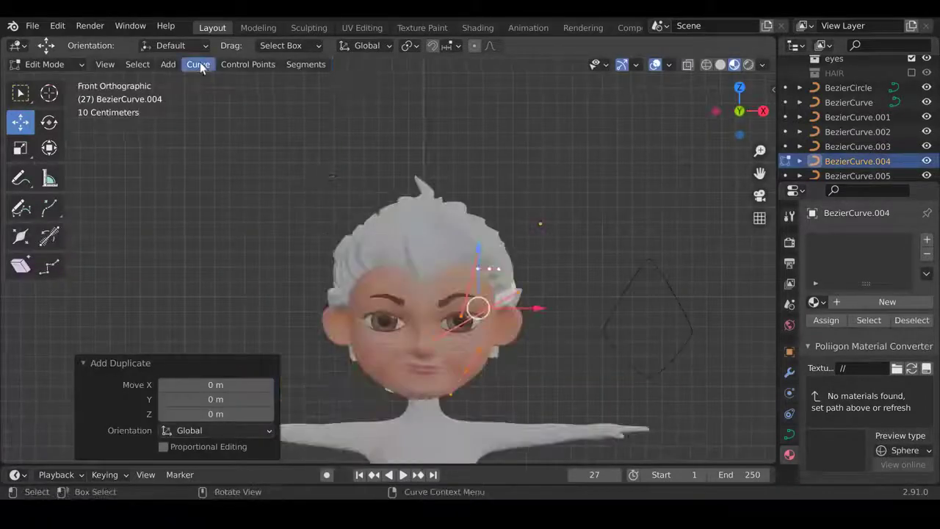
key(ctrl+m)
key(x)
key(Return)
Move the newly mirrored strand toward its place on the head.
click(422, 337)
middle_drag(422, 336, 513, 354)
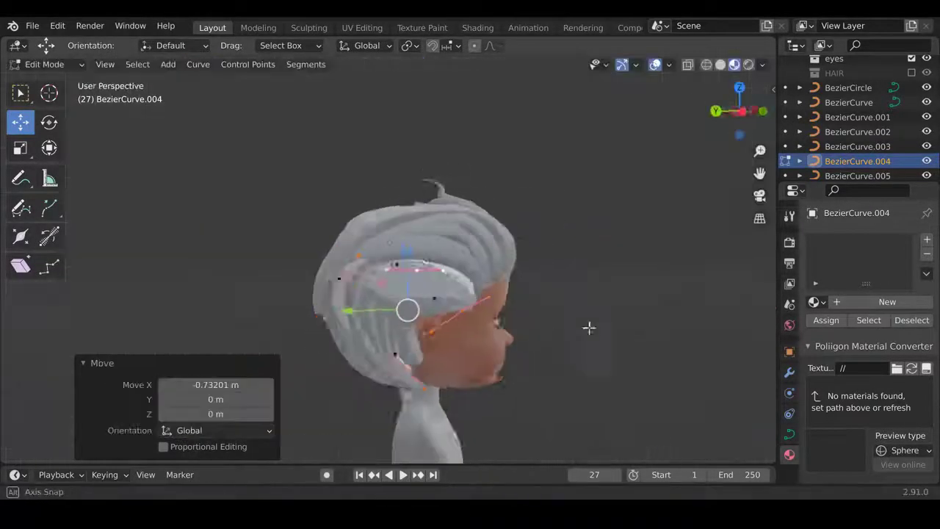
click(373, 308)
middle_drag(373, 307, 596, 294)
key(g)
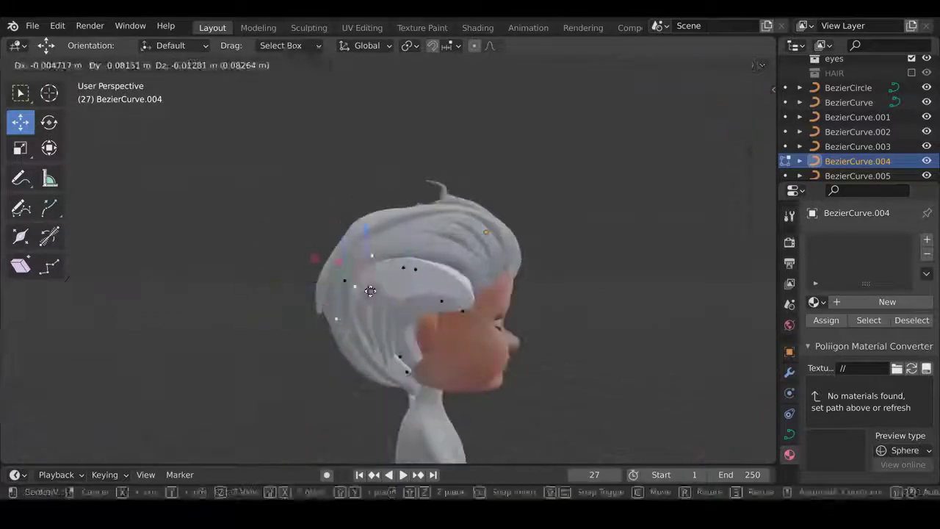
click(399, 289)
Nudge the mirrored strand's points until they fit snugly against the head.
middle_drag(399, 290, 357, 276)
key(g)
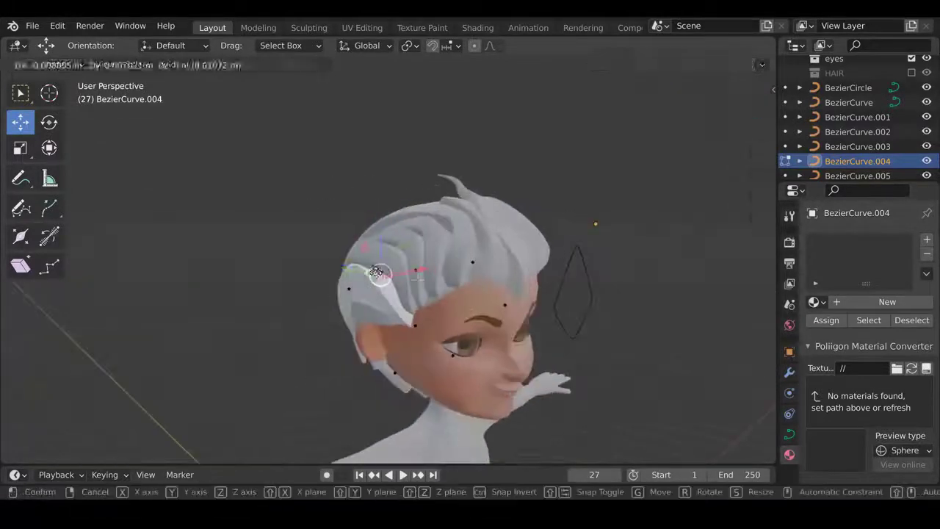
click(413, 268)
key(g)
click(412, 265)
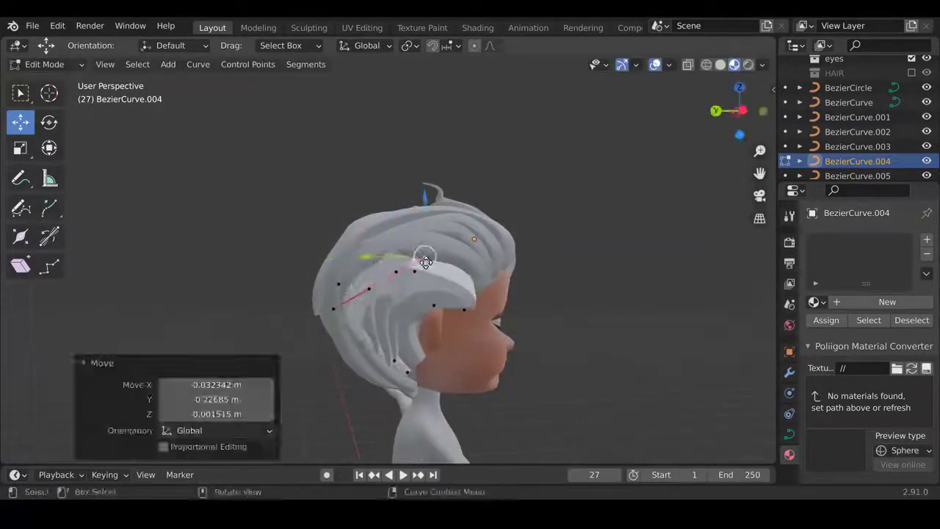
key(Tab)
Rotate BezierCurve.005's points by −26.6° to fill out the side hair.
middle_drag(427, 257, 406, 299)
key(KP_1)
middle_drag(531, 339, 370, 326)
key(Tab)
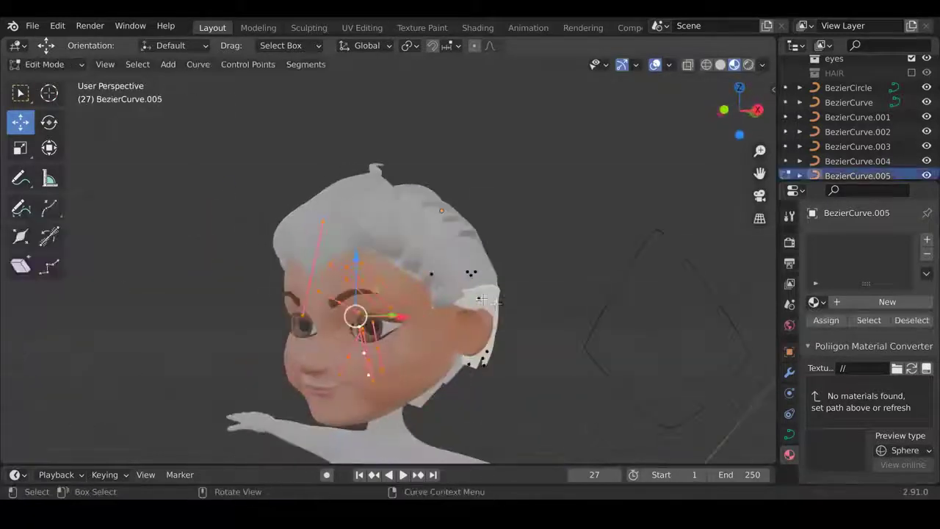
key(g)
click(560, 308)
key(KP_1)
key(g)
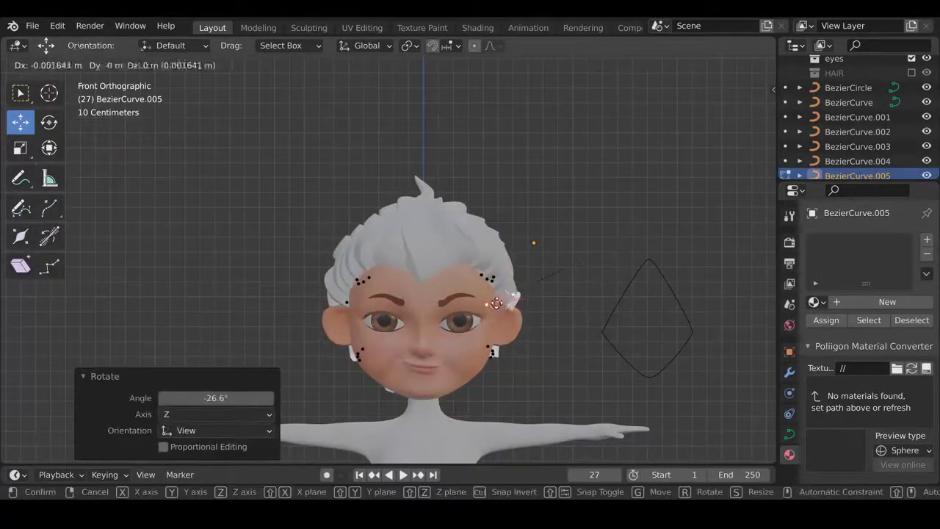
click(492, 305)
key(Tab)
middle_drag(492, 305, 549, 366)
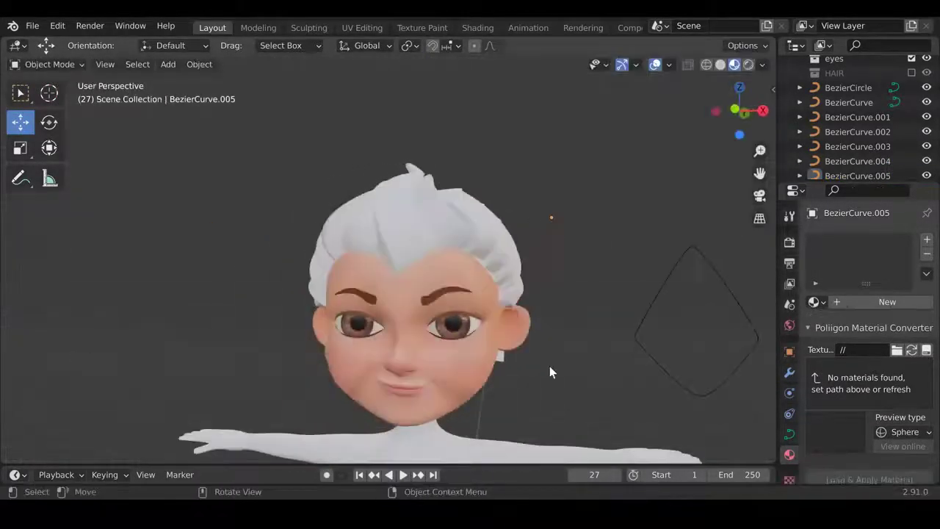
Save the file, view the head from both sides, and pick the side hair strand to edit.
key(KP_3)
key(ctrl+s)
key(ctrl+KP_3)
click(470, 242)
click(396, 325)
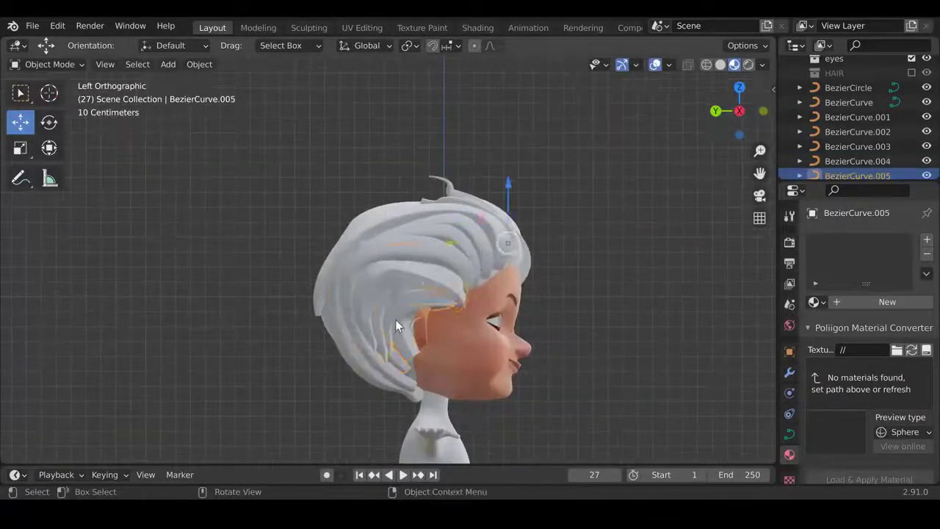
key(Escape)
click(432, 294)
key(Tab)
click(364, 294)
Move and rotate the side strand's control points so it hugs the head.
middle_drag(364, 294, 406, 294)
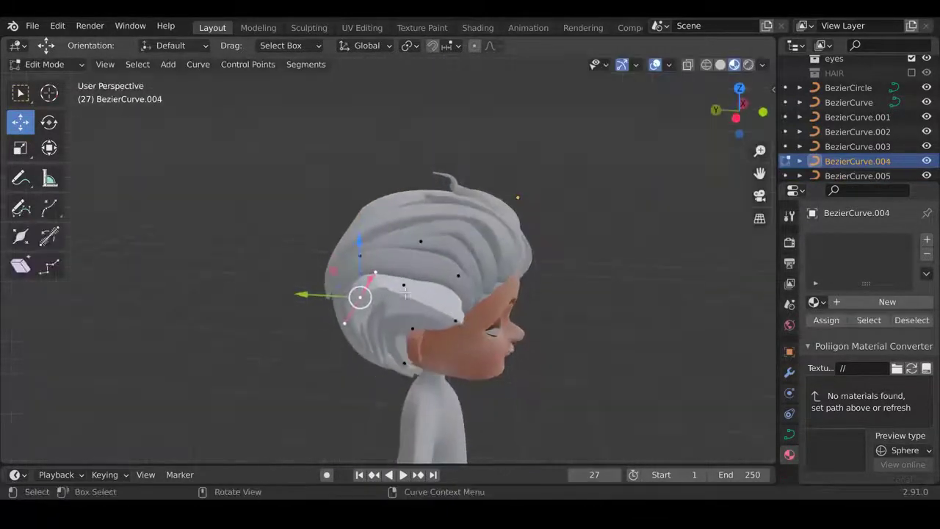
middle_drag(432, 285, 419, 280)
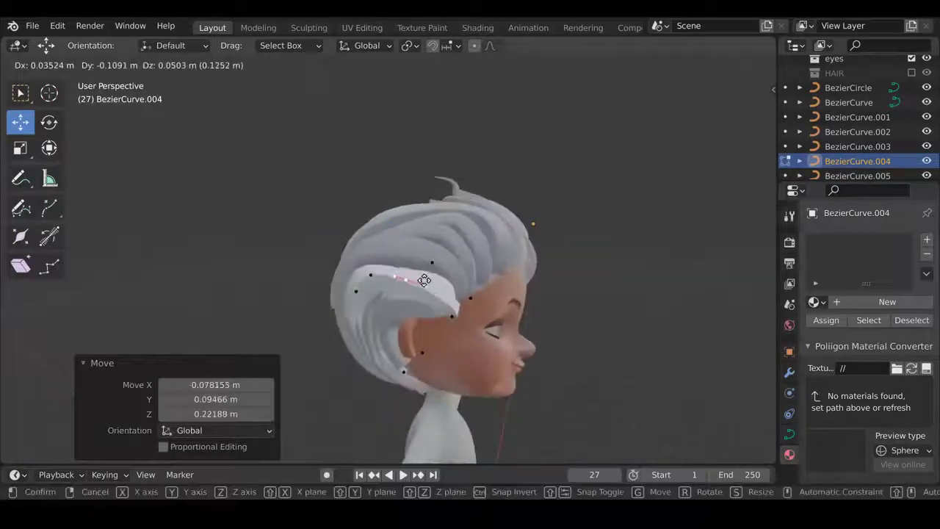
click(361, 279)
key(r)
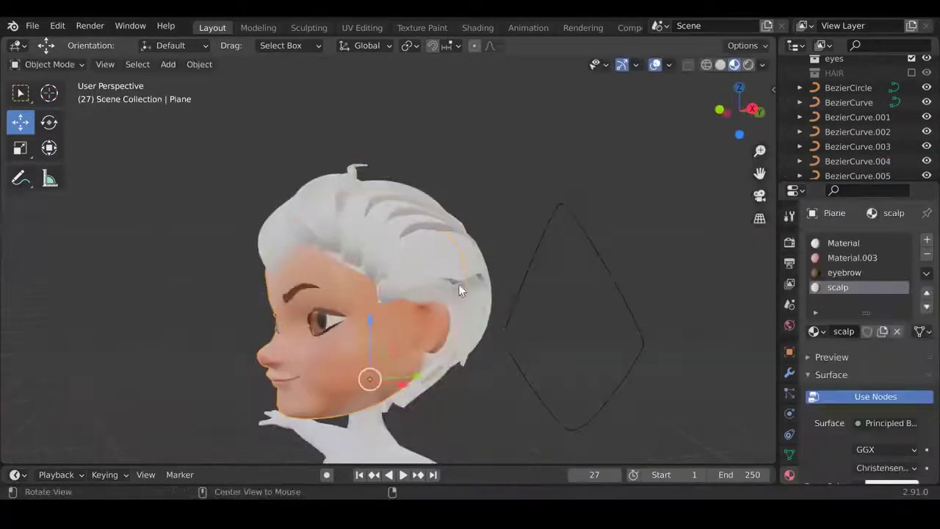
click(544, 88)
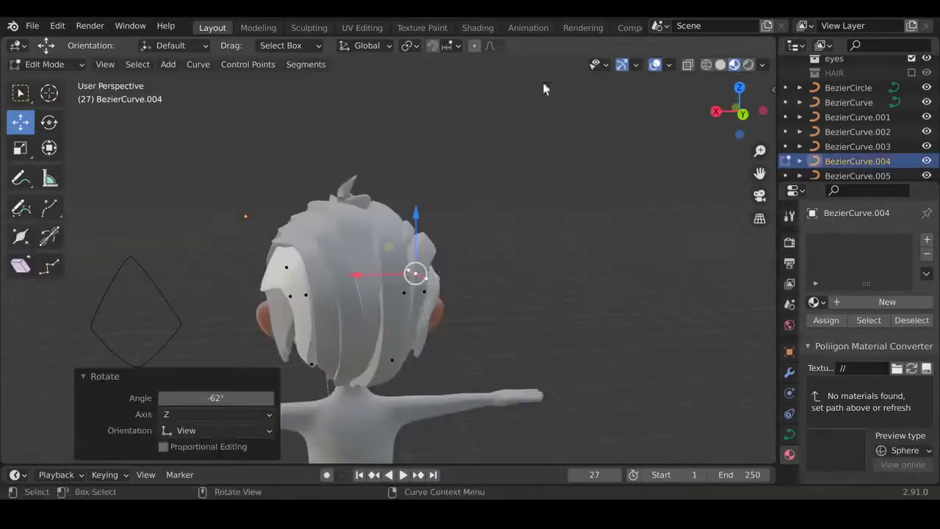
mouse_move(571, 331)
middle_down()
mouse_move(382, 260)
mouse_move(352, 272)
mouse_move(387, 287)
mouse_move(550, 311)
middle_up()
key(Tab)
Rotate the next strand's points in several passes to follow the head's curve.
key(Tab)
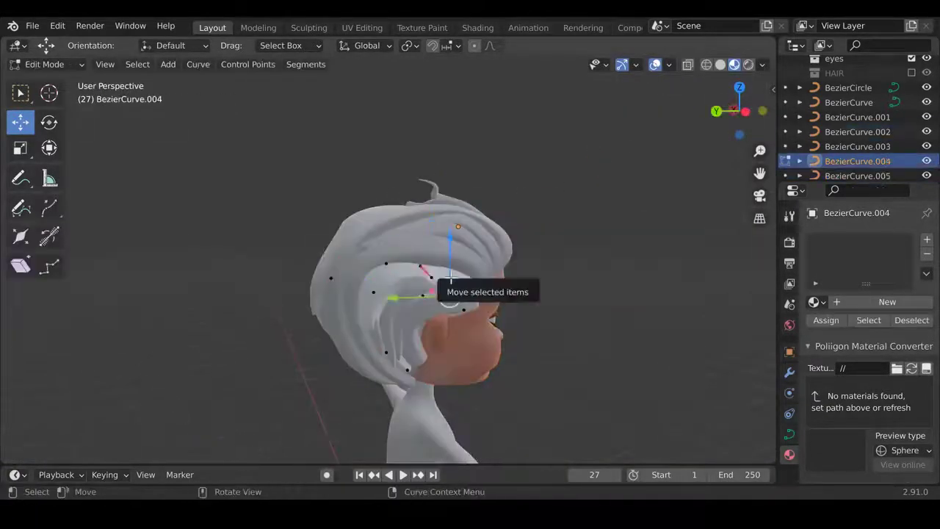
key(Tab)
click(409, 288)
middle_drag(409, 288, 431, 279)
key(Tab)
key(r)
click(322, 250)
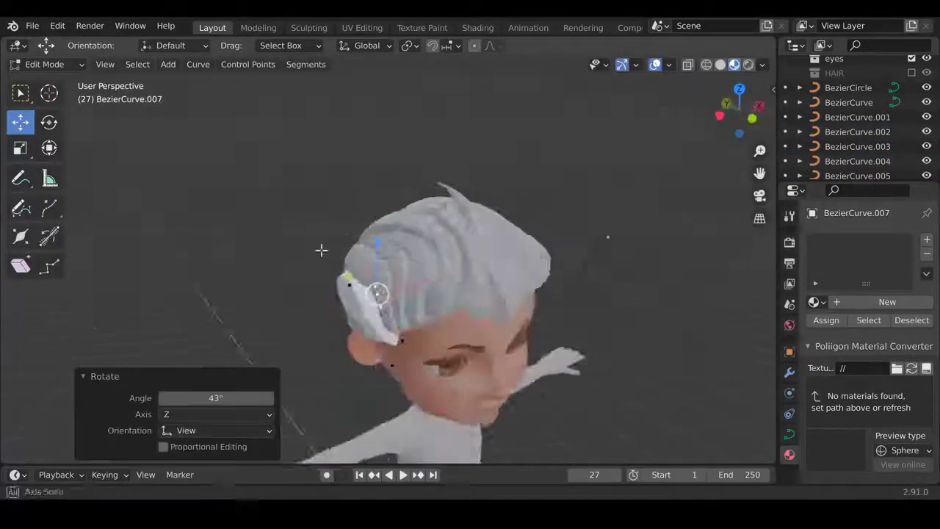
mouse_move(321, 249)
middle_down()
mouse_move(690, 281)
mouse_move(501, 242)
middle_up()
key(r)
click(430, 256)
key(r)
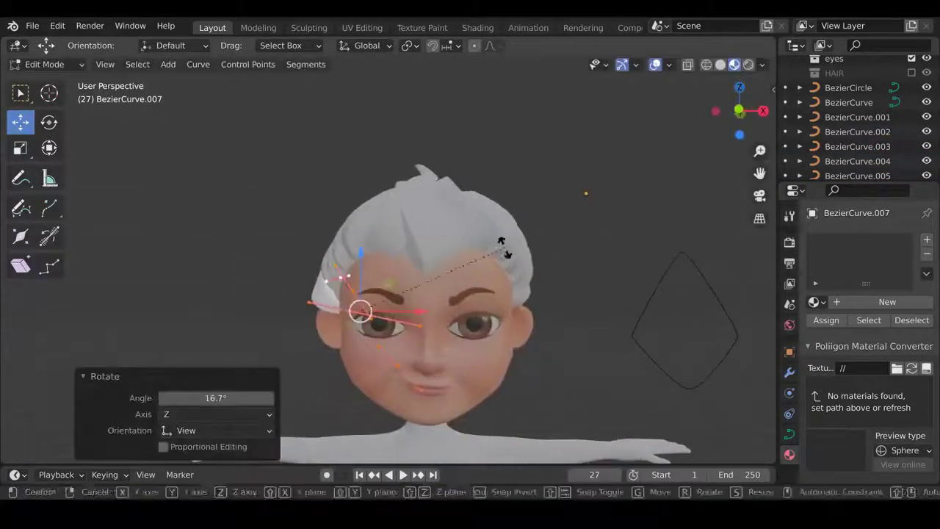
click(501, 242)
Thin that strand with Alt+S and nudge its points closer to the head.
key(g)
click(378, 293)
mouse_move(378, 294)
middle_down()
mouse_move(420, 306)
mouse_move(359, 291)
middle_up()
key(alt+s)
click(426, 299)
click(427, 300)
key(g)
click(424, 275)
key(g)
click(463, 297)
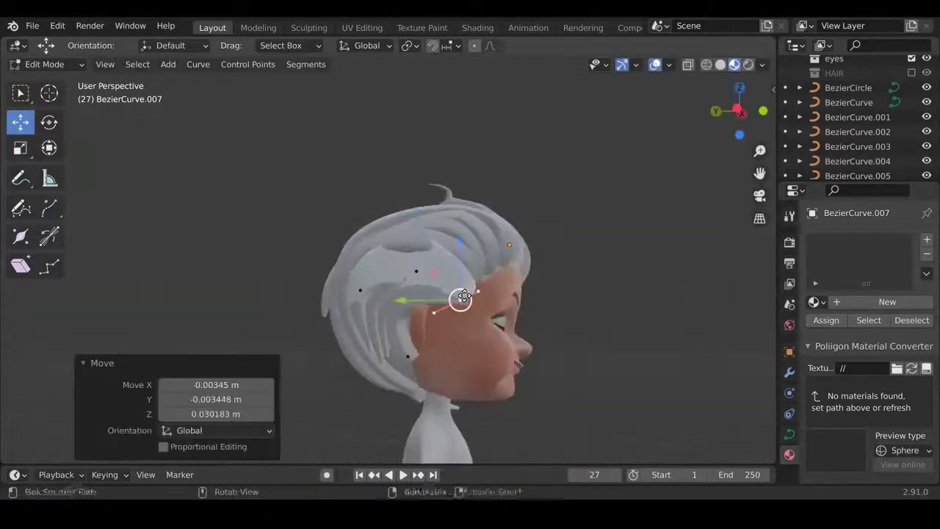
key(Tab)
Move BezierCurve.003's points closer to the head in front view, then save.
click(420, 303)
key(KP_1)
key(ctrl+s)
mouse_move(455, 336)
middle_down()
mouse_move(391, 289)
mouse_move(411, 258)
mouse_move(377, 265)
middle_up()
click(411, 258)
key(Tab)
key(g)
click(378, 264)
key(KP_1)
key(g)
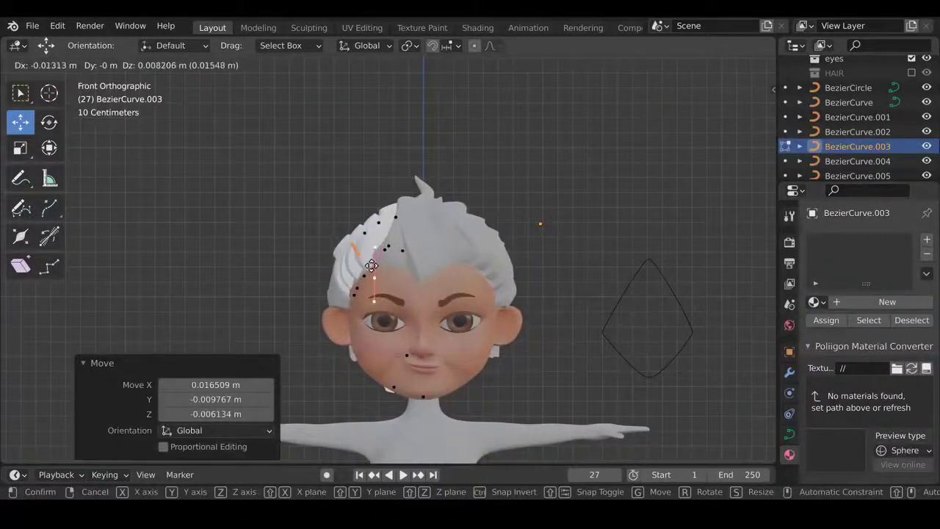
click(372, 266)
key(Tab)
key(ctrl+s)
Nudge points of BezierCurve.006 and BezierCurve.004 in against the head.
middle_drag(539, 221, 412, 284)
click(432, 322)
key(Tab)
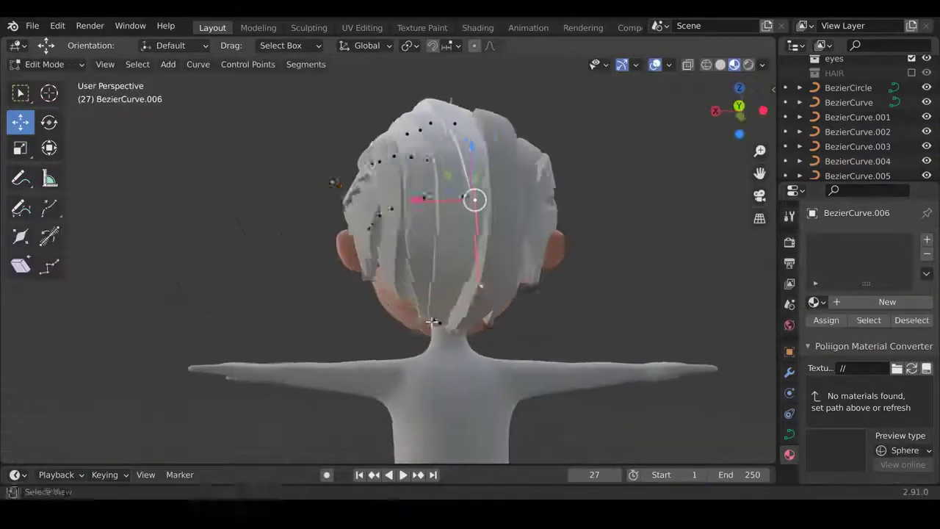
key(g)
click(420, 319)
key(Tab)
middle_drag(571, 354, 466, 353)
click(395, 298)
key(Tab)
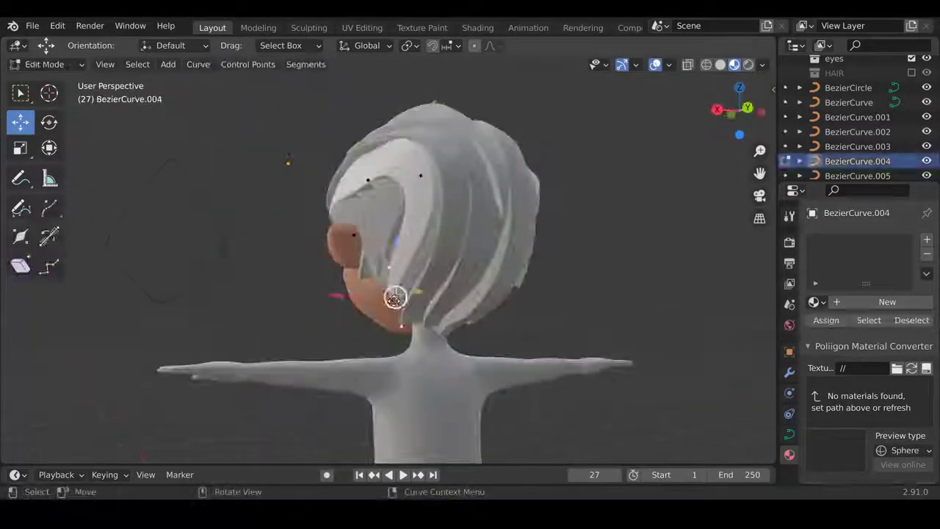
key(KP_1)
key(g)
click(374, 315)
key(Tab)
Move BezierCurve.005's points and rotate its lower points by −14.7°.
click(321, 174)
key(Tab)
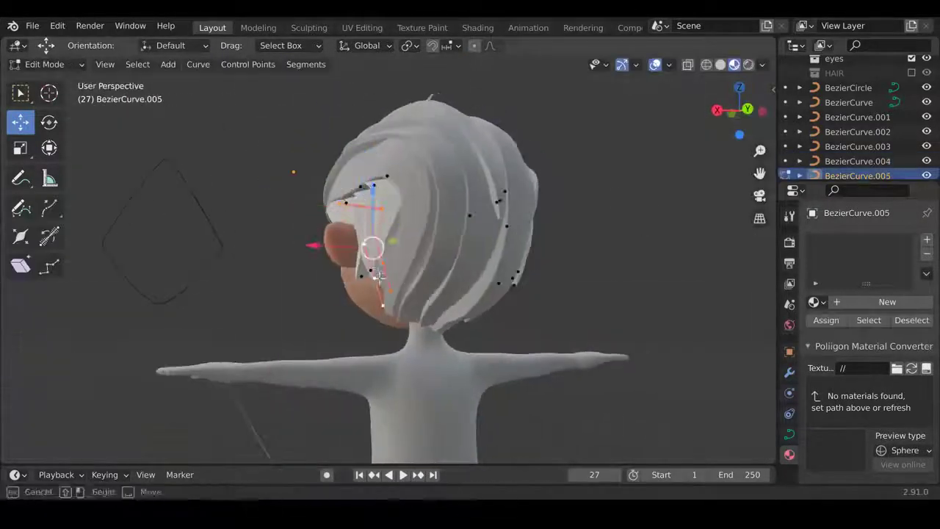
click(385, 291)
mouse_move(385, 291)
middle_down()
mouse_move(514, 299)
mouse_move(441, 291)
mouse_move(271, 304)
mouse_move(441, 301)
mouse_move(499, 269)
mouse_move(336, 272)
middle_up()
key(KP_1)
key(g)
click(461, 294)
key(r)
click(472, 311)
key(g)
click(459, 297)
Reposition BezierCurve.005's end points so the strand tucks behind the ear.
key(Tab)
key(Tab)
key(g)
click(399, 286)
key(ctrl+z)
key(g)
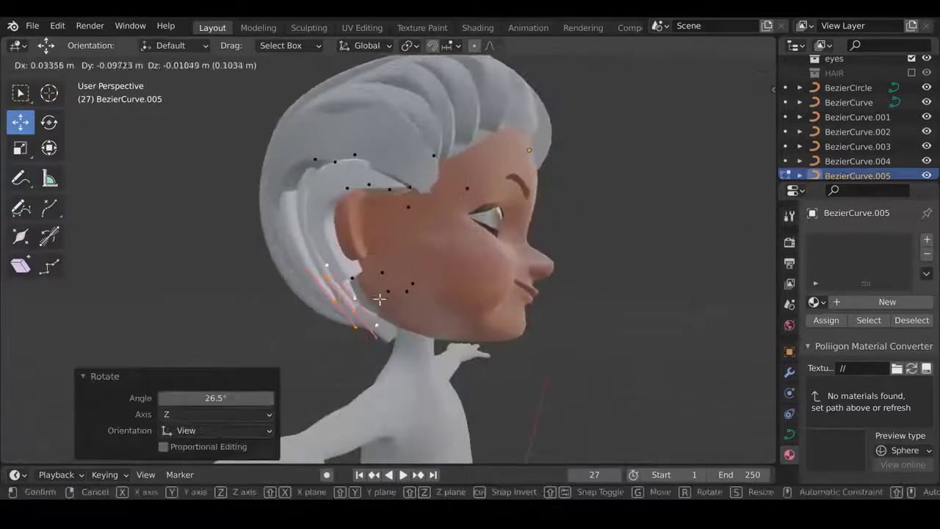
key(KP_1)
click(262, 299)
key(g)
click(265, 297)
mouse_move(265, 297)
middle_down()
mouse_move(397, 301)
mouse_move(504, 368)
middle_up()
Thin the strand tip with Alt+S and nudge a point at the back of the head.
key(g)
click(325, 311)
key(alt+s)
click(372, 297)
key(Tab)
key(Tab)
key(g)
click(502, 321)
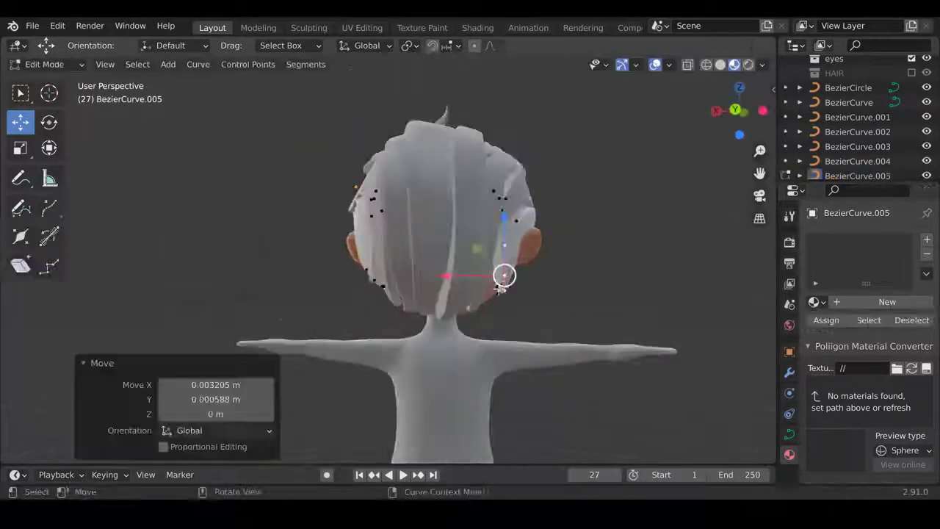
key(Tab)
key(shift+d)
mouse_move(501, 321)
middle_down()
mouse_move(466, 377)
mouse_move(434, 340)
middle_up()
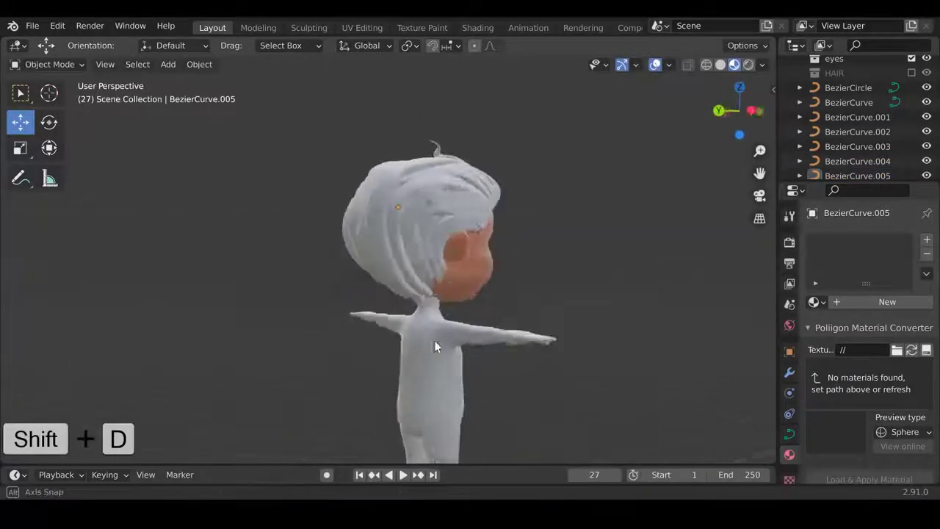
Thin, raise and rotate BezierCurve.001's tip point, shifting it about −0.018, −0.097, 0.040 m.
key(KP_1)
scroll(191, 337, up, 5)
key(Tab)
mouse_move(352, 258)
middle_down()
mouse_move(382, 265)
mouse_move(450, 222)
middle_up()
key(g)
click(371, 254)
key(alt+s)
click(386, 263)
key(g)
click(397, 257)
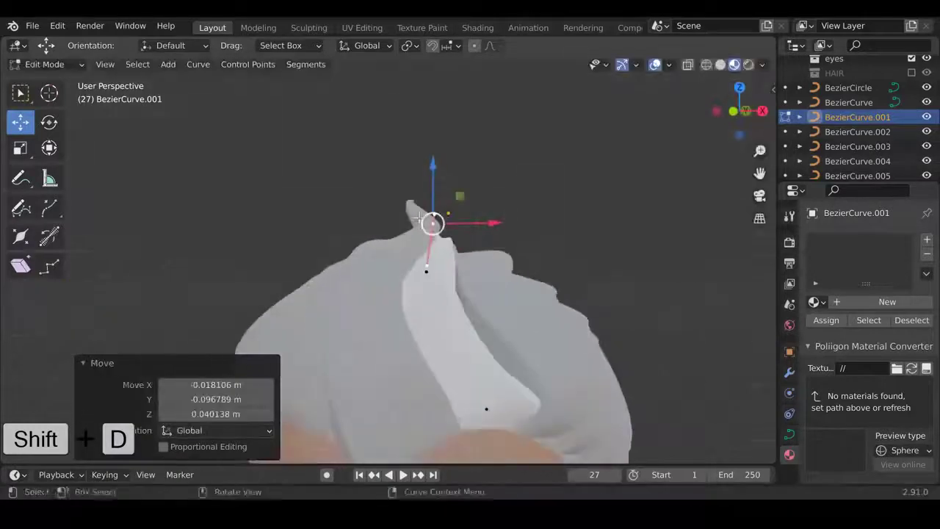
key(KP_1)
key(r)
click(450, 222)
Move BezierCurve.002's tip up into the spike and save the file.
key(Tab)
click(402, 263)
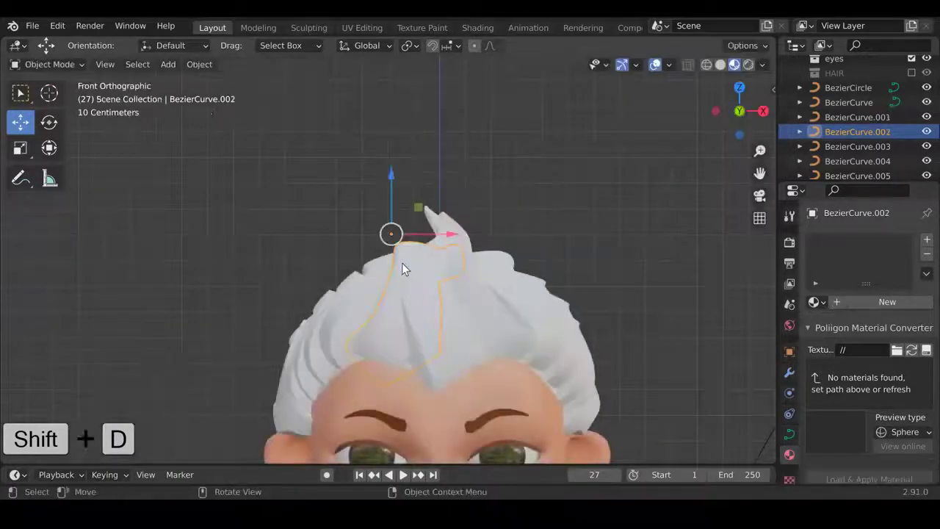
key(Tab)
key(g)
click(430, 231)
key(Tab)
scroll(548, 261, down, 2)
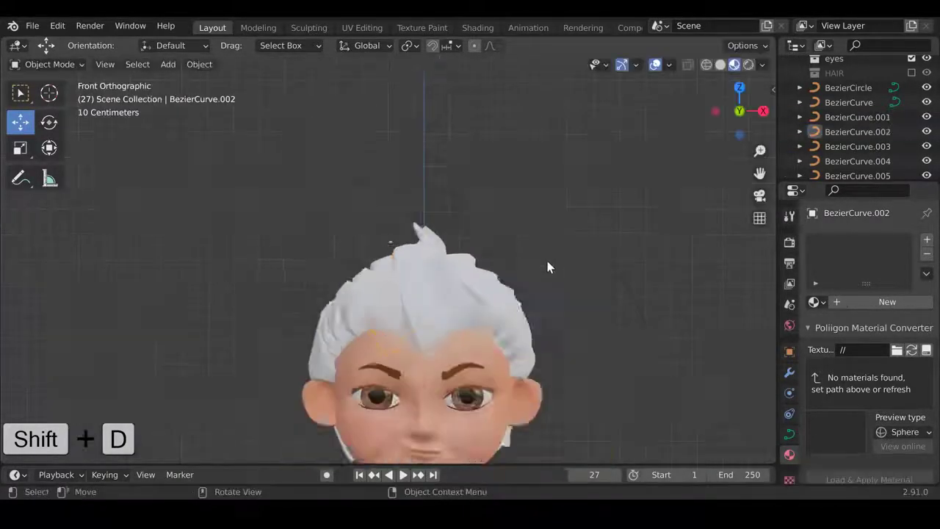
scroll(551, 299, down, 1)
key(ctrl+s)
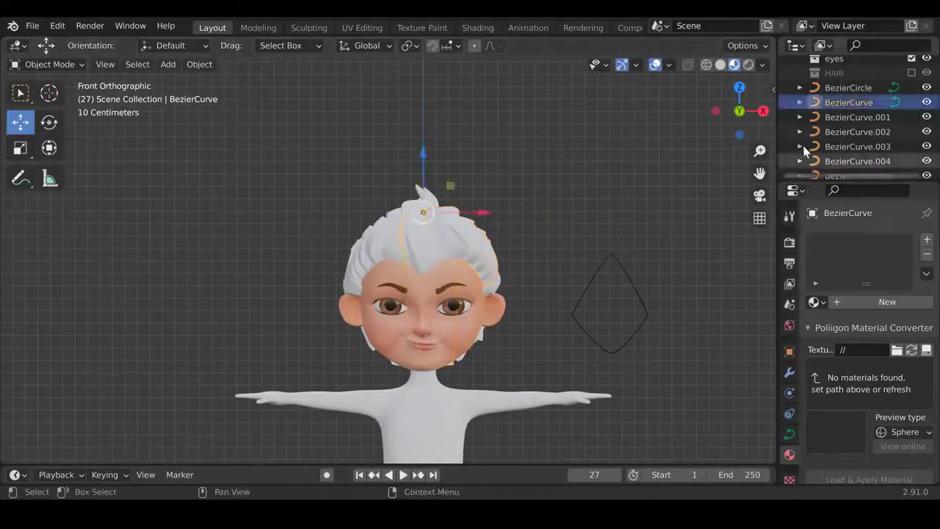
scroll(849, 105, down, 3)
scroll(882, 88, up, 3)
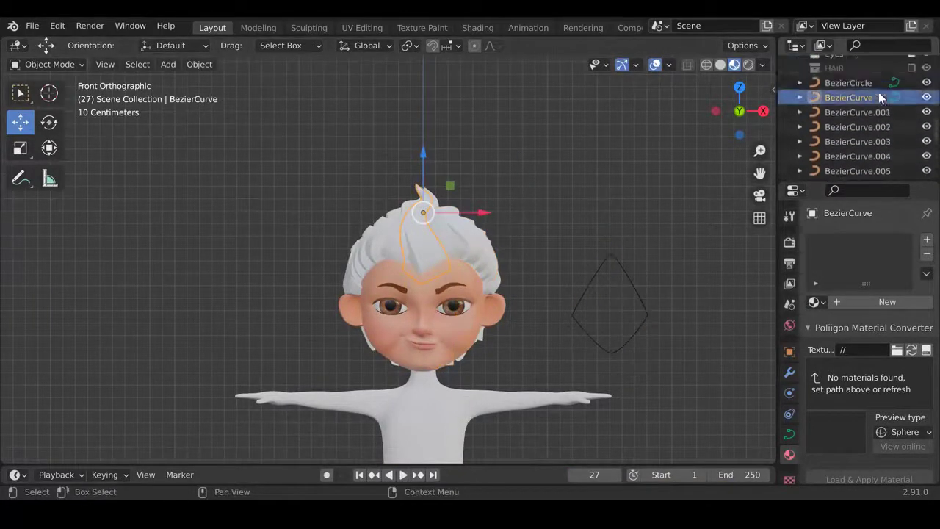
Join all the hair curves into a single object and save the file.
shift+click(862, 103)
key(ctrl+j)
mouse_move(530, 294)
middle_down()
mouse_move(499, 259)
mouse_move(581, 286)
mouse_move(597, 274)
middle_up()
key(ctrl+s)
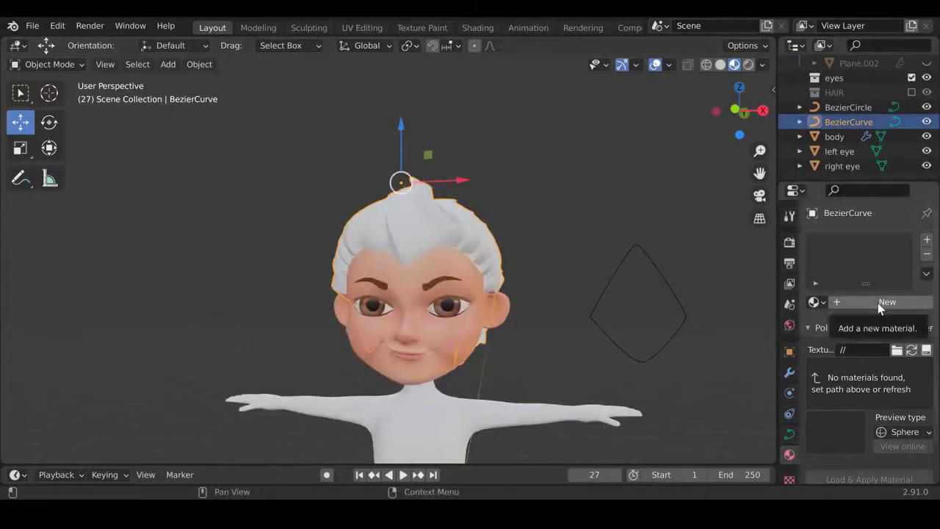
Add a new material to the hair and set its Base Color to yellow.
click(879, 303)
scroll(881, 293, down, 2)
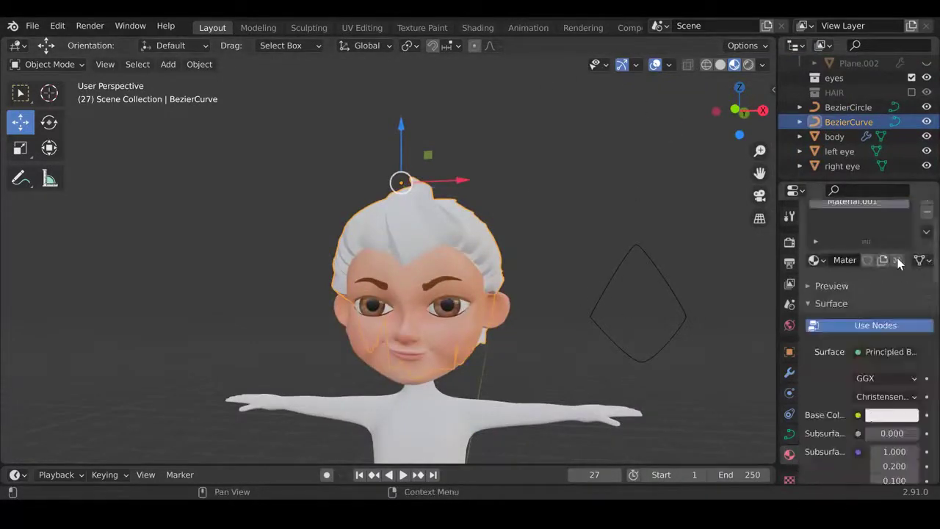
key(KP_1)
click(892, 415)
click(882, 253)
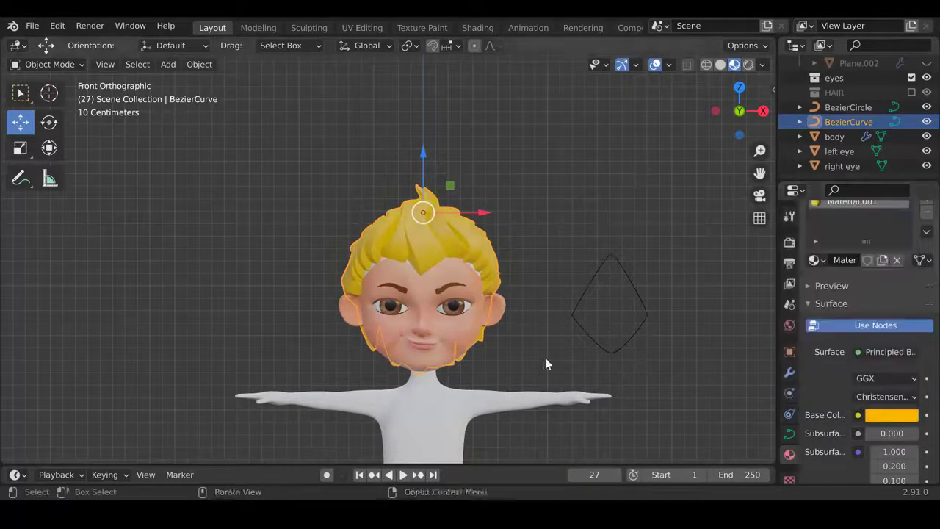
scroll(860, 118, up, 3)
click(851, 112)
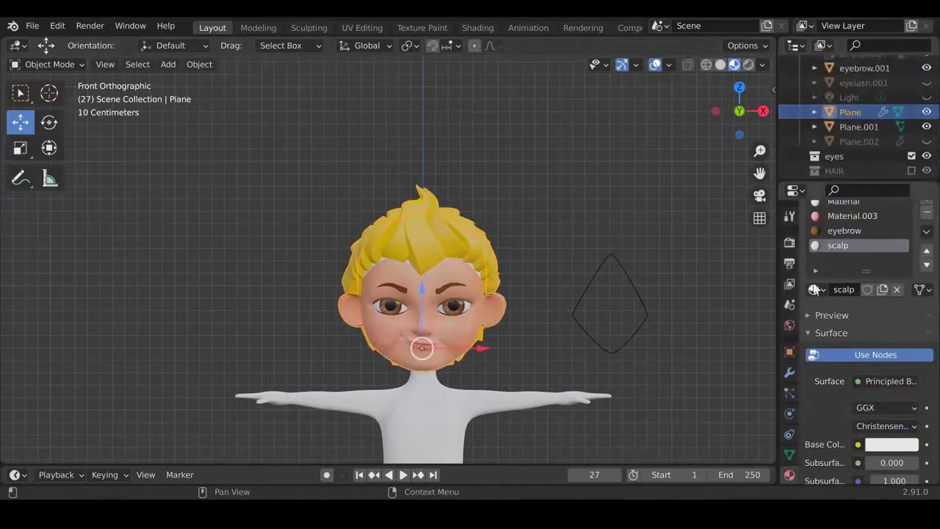
Give the hair material Metallic 0.344, Specular 1.0 and Roughness 0.437, then save.
click(543, 290)
scroll(543, 290, down, 1)
scroll(548, 279, up, 3)
key(ctrl+s)
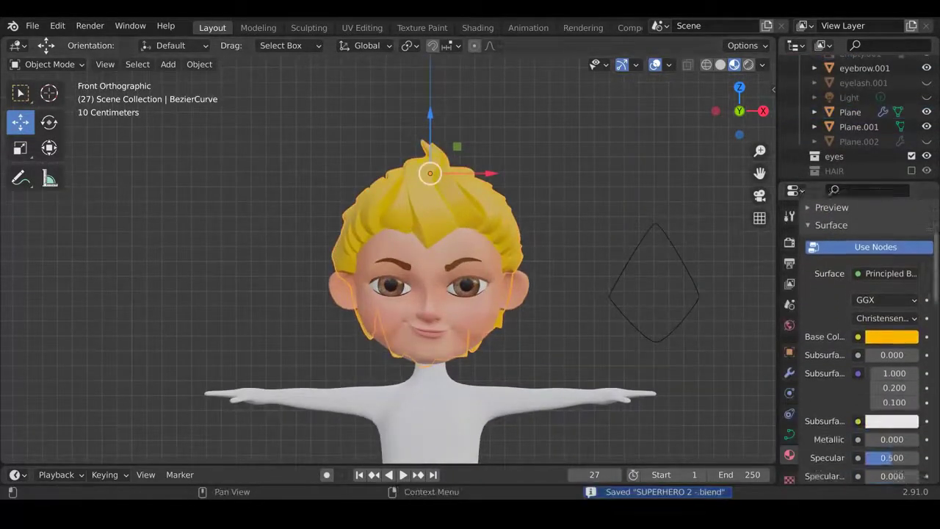
scroll(867, 441, down, 1)
drag(867, 419, 892, 420)
drag(892, 457, 919, 456)
scroll(938, 425, down, 1)
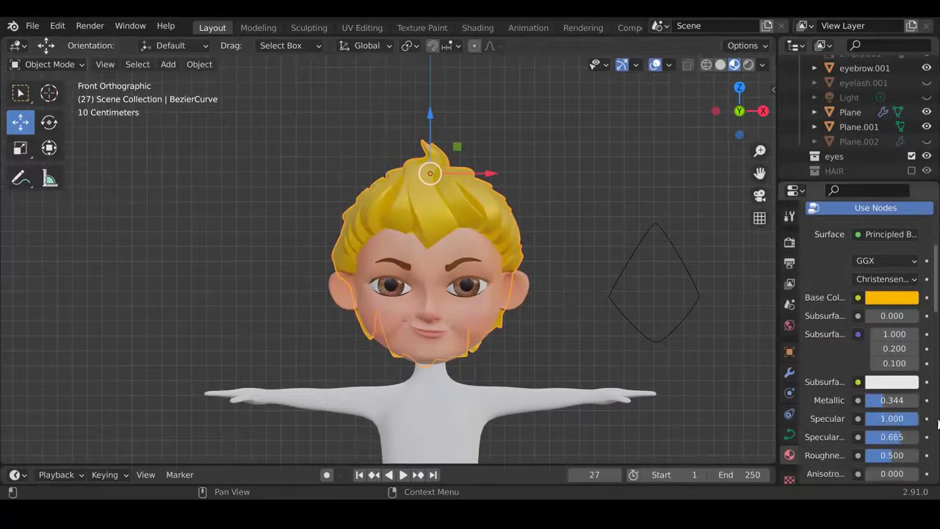
scroll(852, 368, down, 7)
key(ctrl+s)
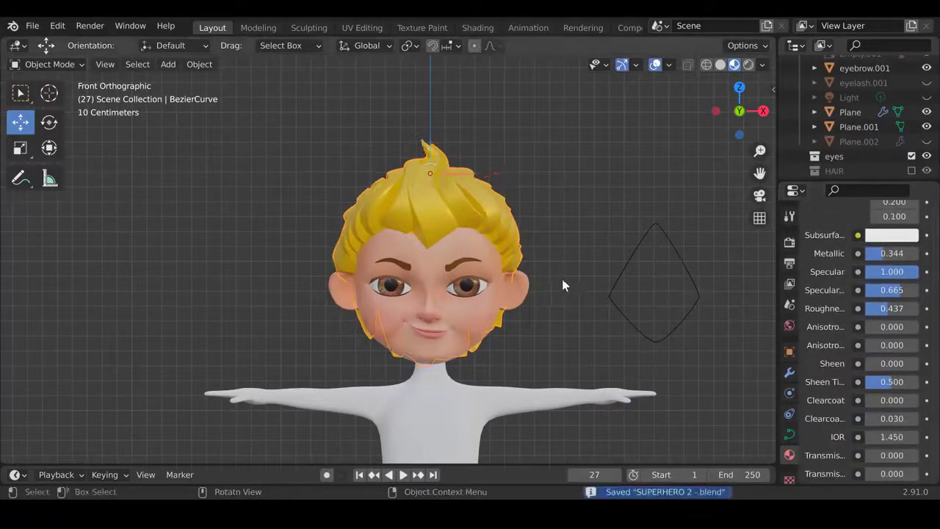
Orbit around the head to inspect the yellow hair, then return to front view.
mouse_move(561, 275)
middle_down()
mouse_move(203, 311)
mouse_move(369, 284)
mouse_move(241, 275)
mouse_move(500, 326)
mouse_move(695, 310)
mouse_move(290, 413)
mouse_move(239, 305)
middle_up()
key(Tab)
key(Tab)
key(KP_1)
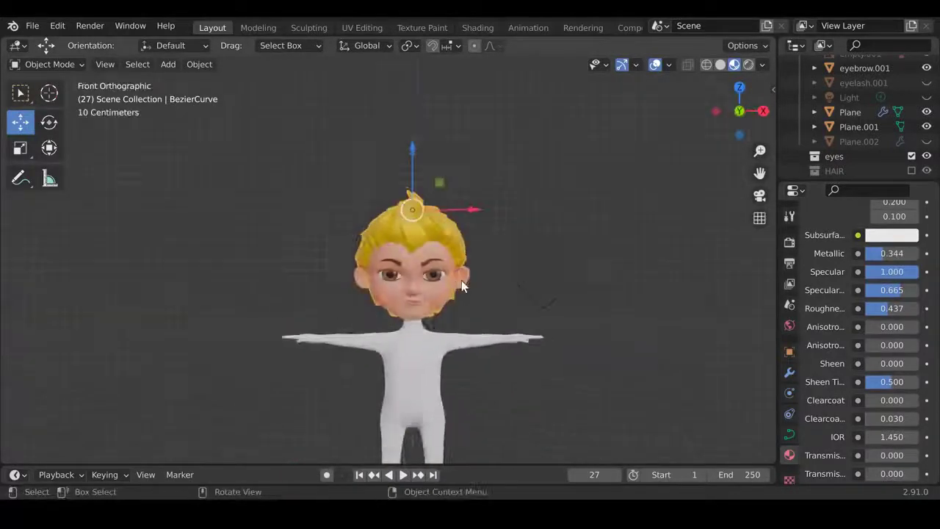
scroll(461, 280, up, 3)
scroll(559, 272, up, 2)
click(199, 65)
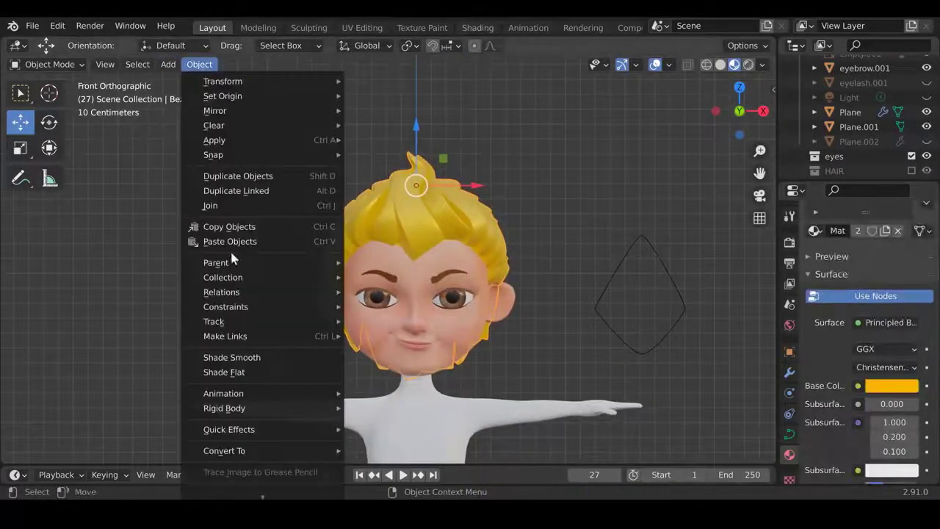
Convert the hair curves to a mesh and apply Un-Subdivide to the whole mesh.
click(397, 465)
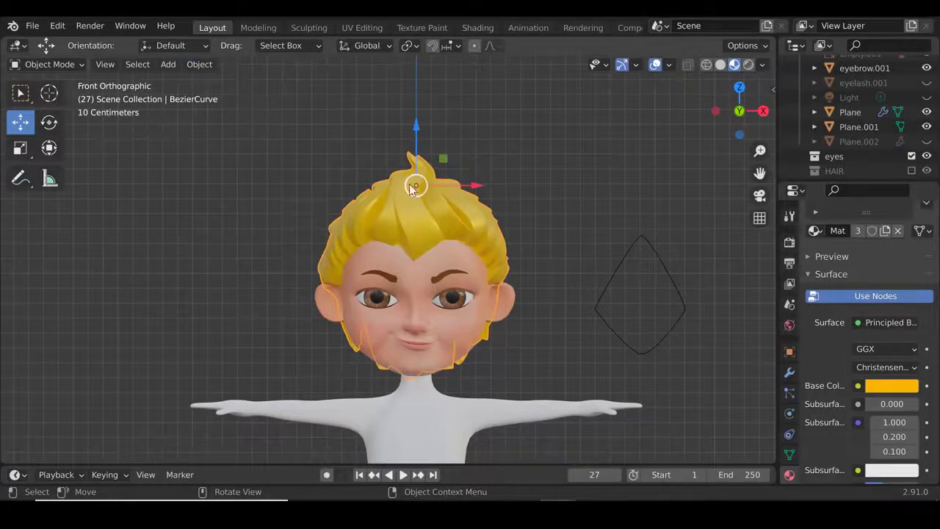
key(Tab)
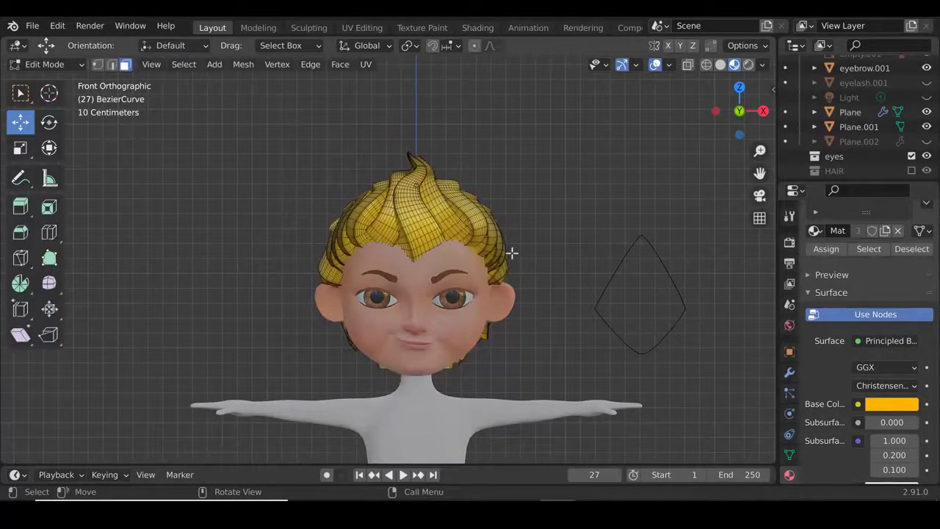
key(a)
key(Tab)
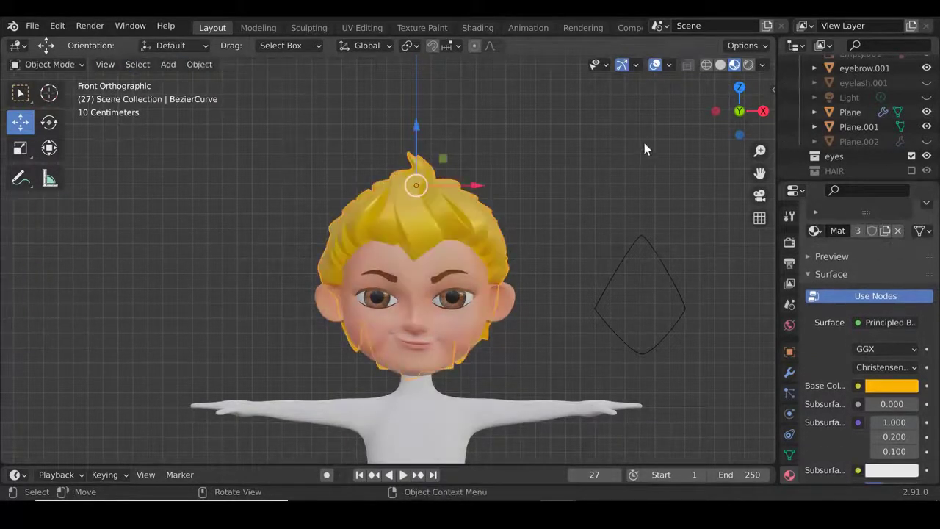
key(Tab)
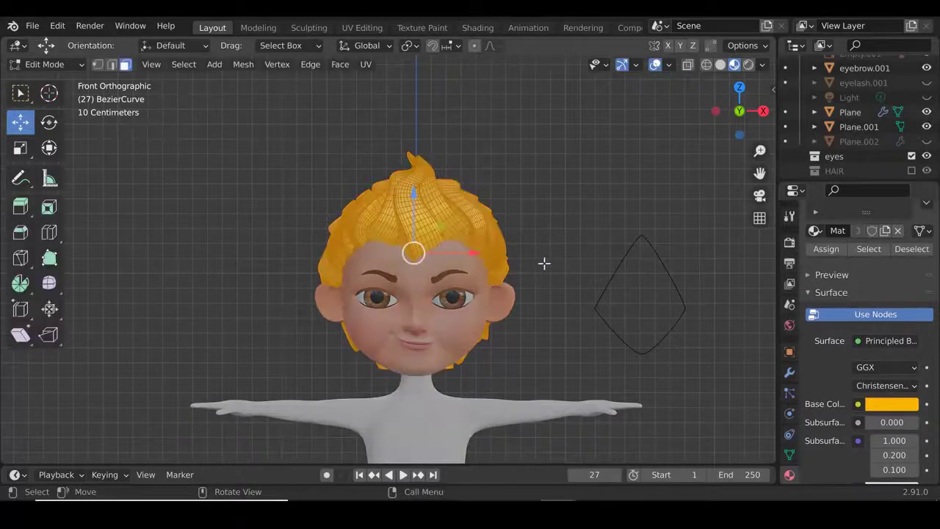
click(317, 68)
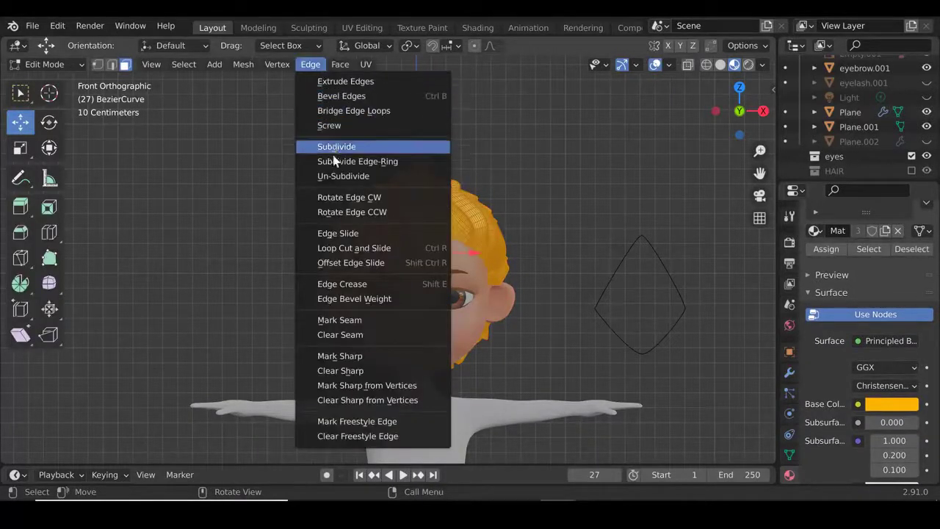
click(338, 176)
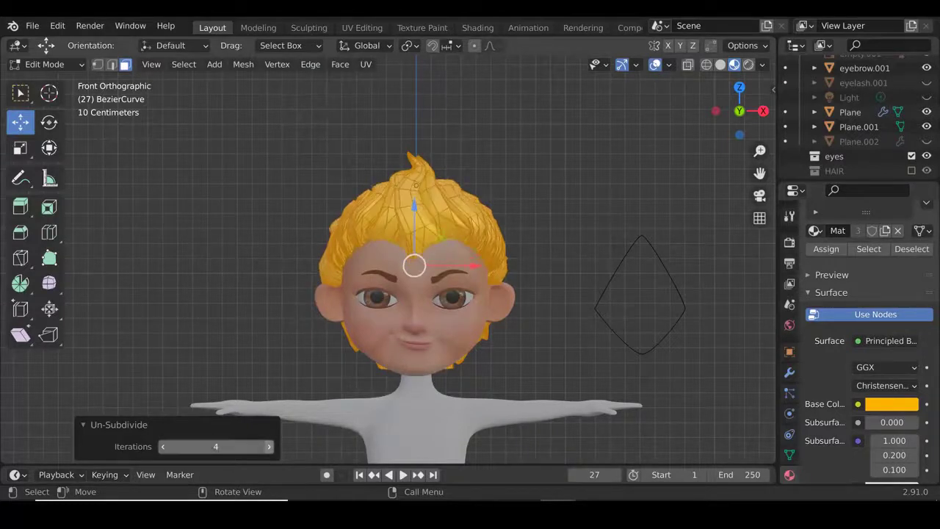
key(Tab)
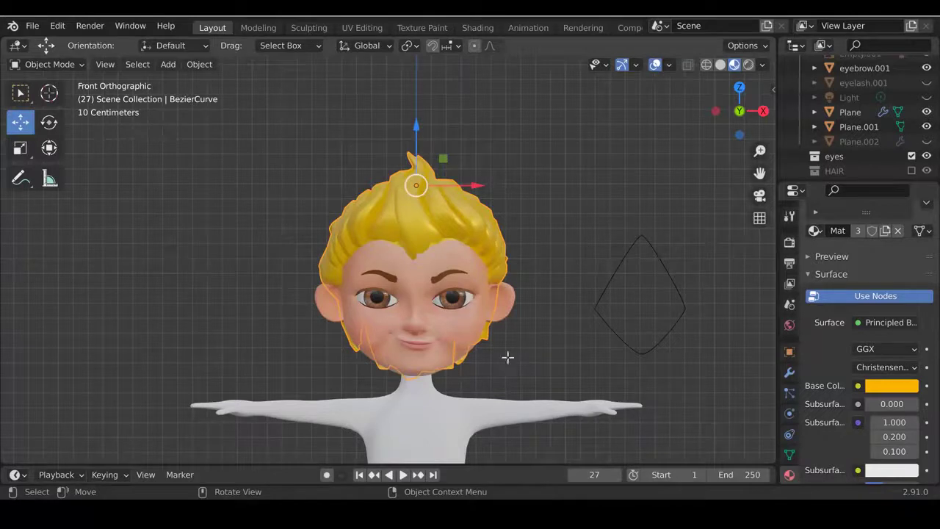
Redo Un-Subdivide with Iterations set to 2 and return to Object Mode.
key(Tab)
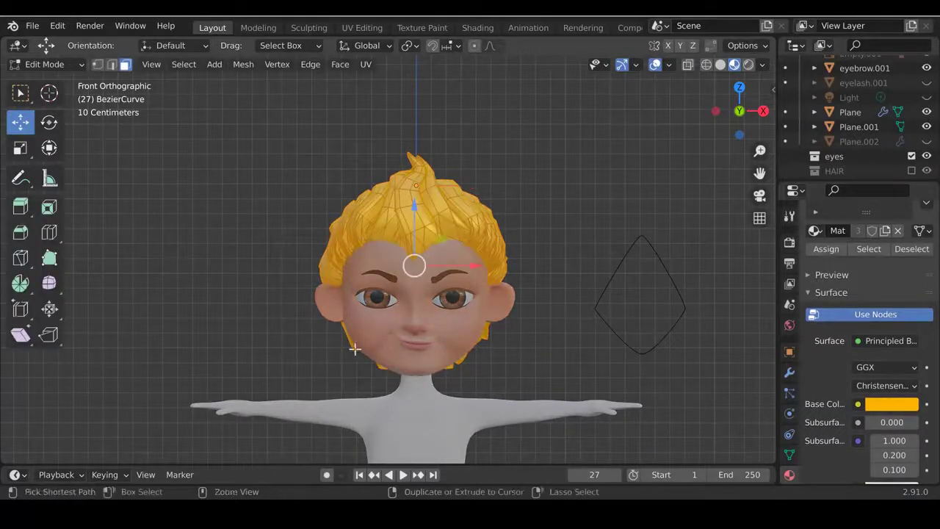
key(Tab)
key(Tab)
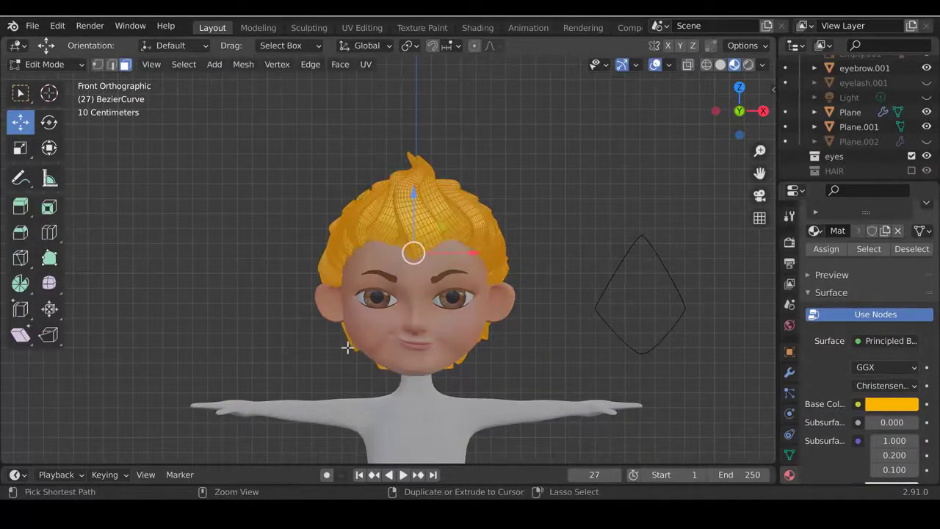
click(311, 64)
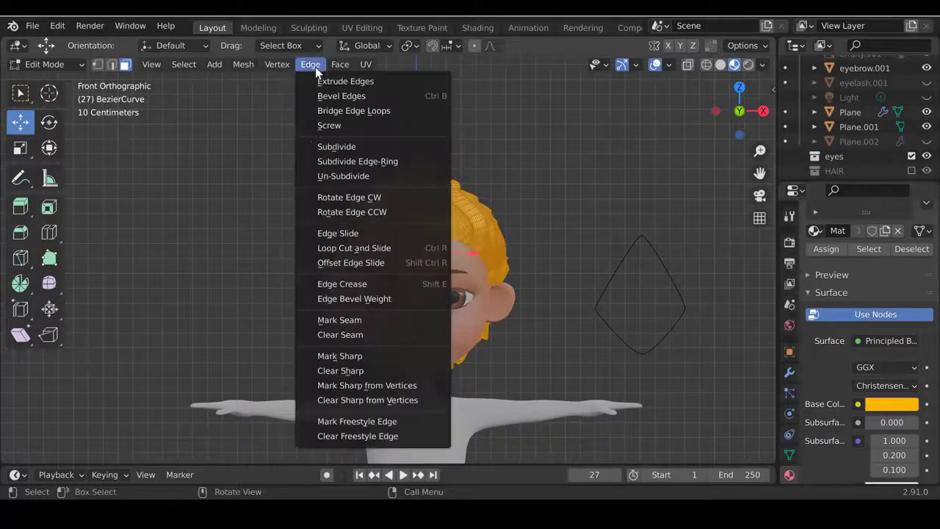
click(346, 176)
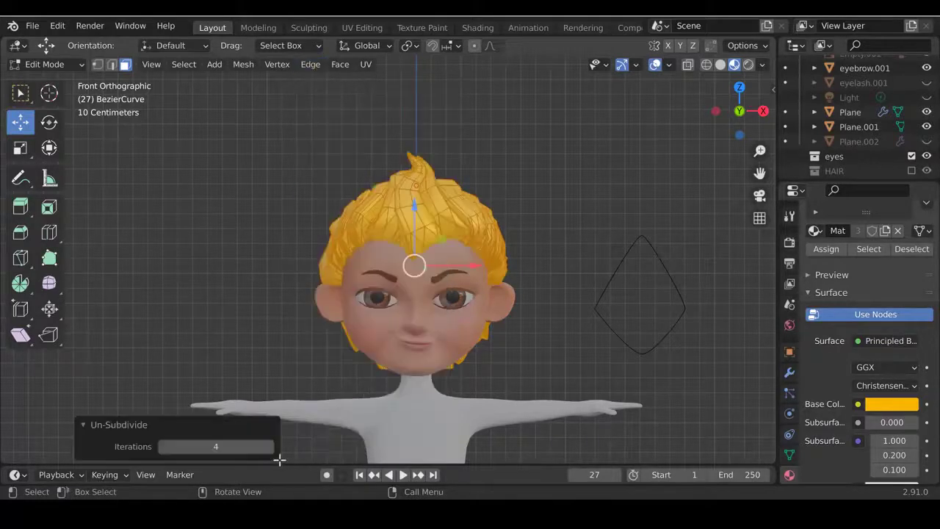
click(229, 446)
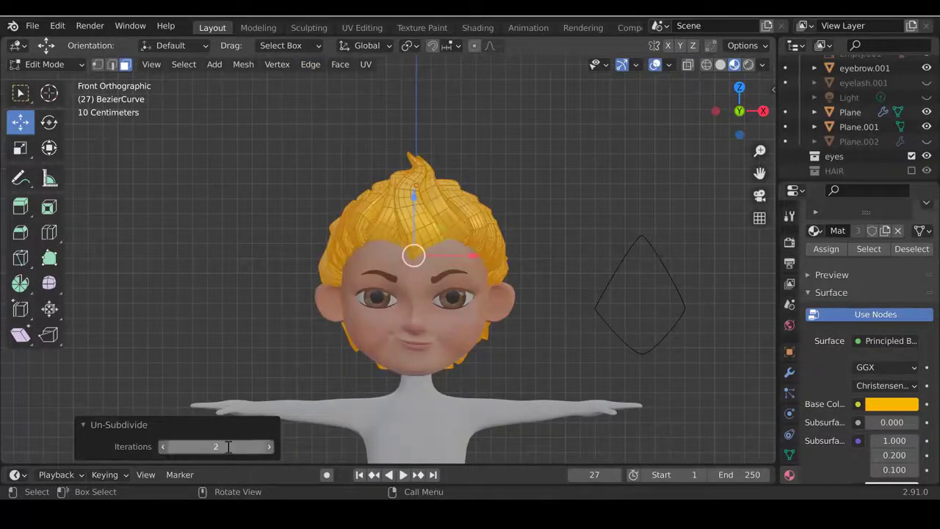
key(Tab)
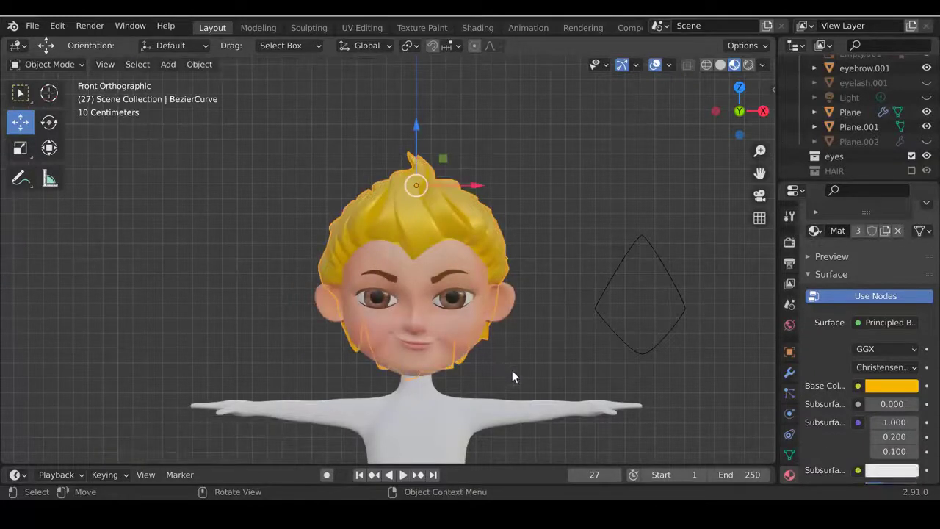
Delete the leftover Bezier circle and turn off the viewport overlays and grid.
click(452, 216)
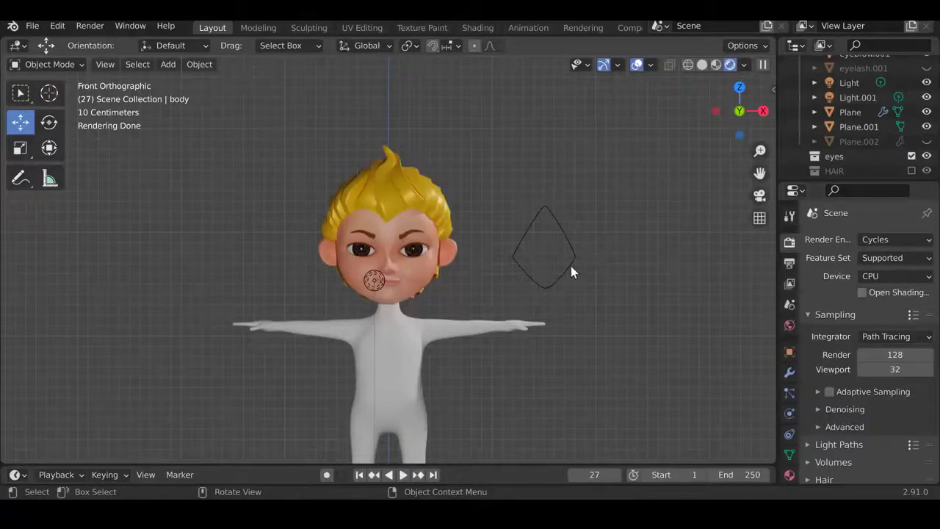
click(569, 271)
key(Delete)
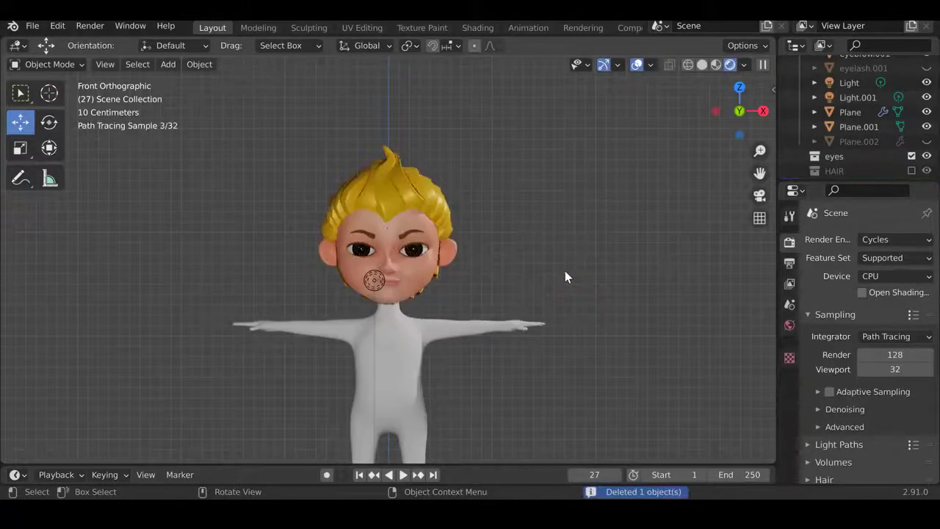
scroll(516, 263, down, 2)
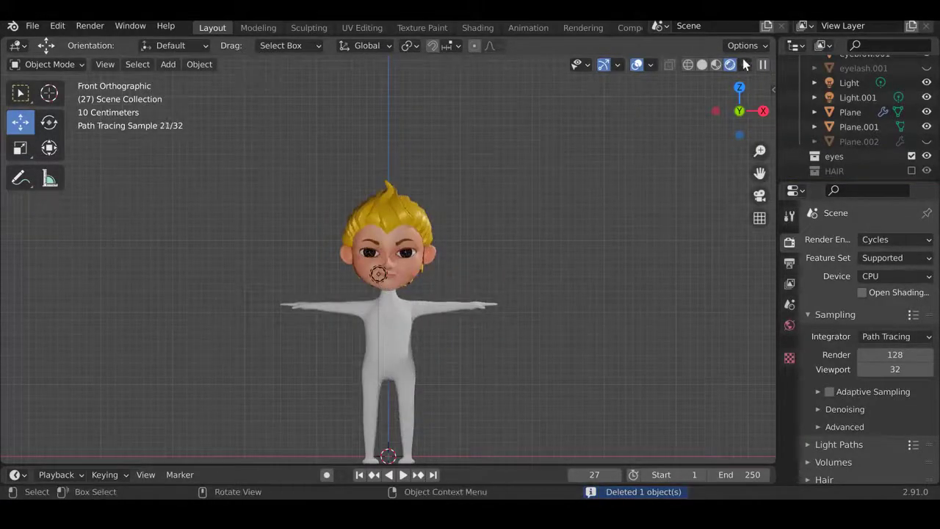
click(632, 66)
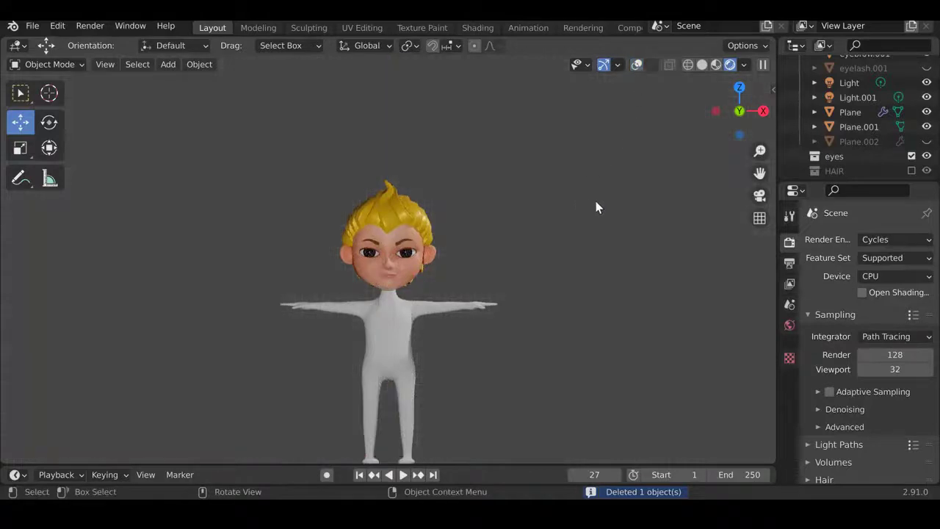
scroll(734, 239, up, 1)
Browse the Properties tabs and open the World background settings.
click(789, 271)
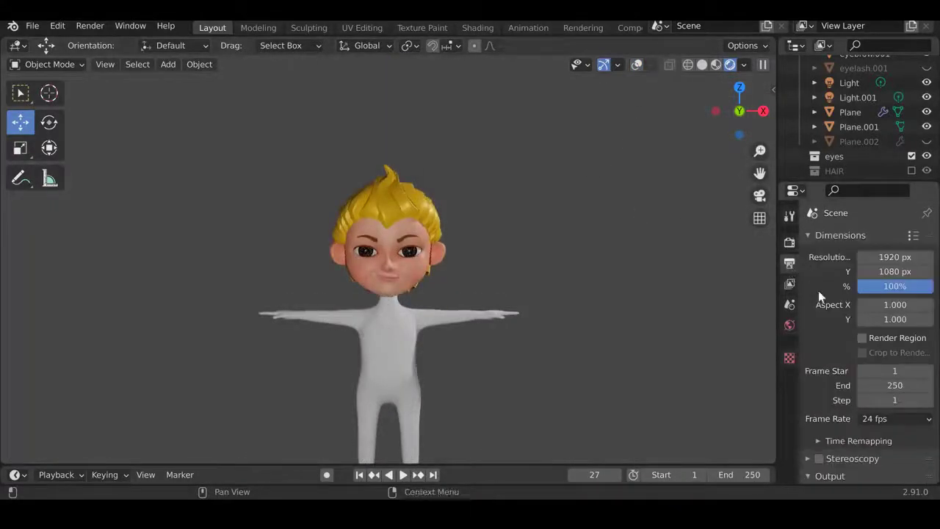
click(790, 243)
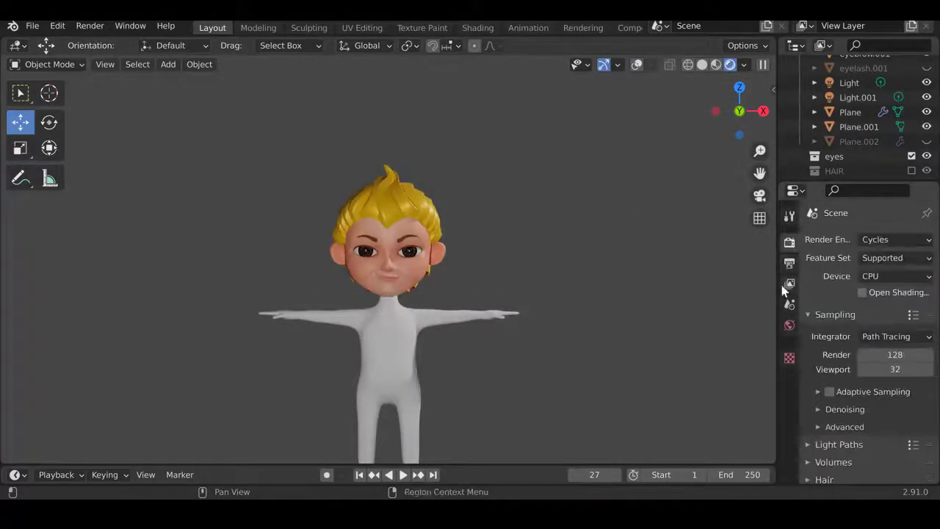
click(782, 285)
click(789, 305)
click(792, 243)
scroll(831, 291, down, 2)
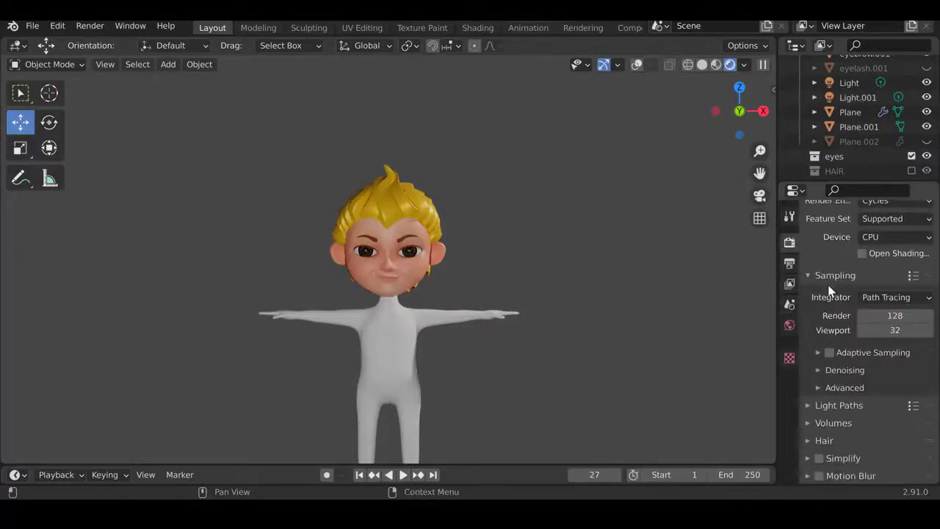
click(789, 216)
click(790, 279)
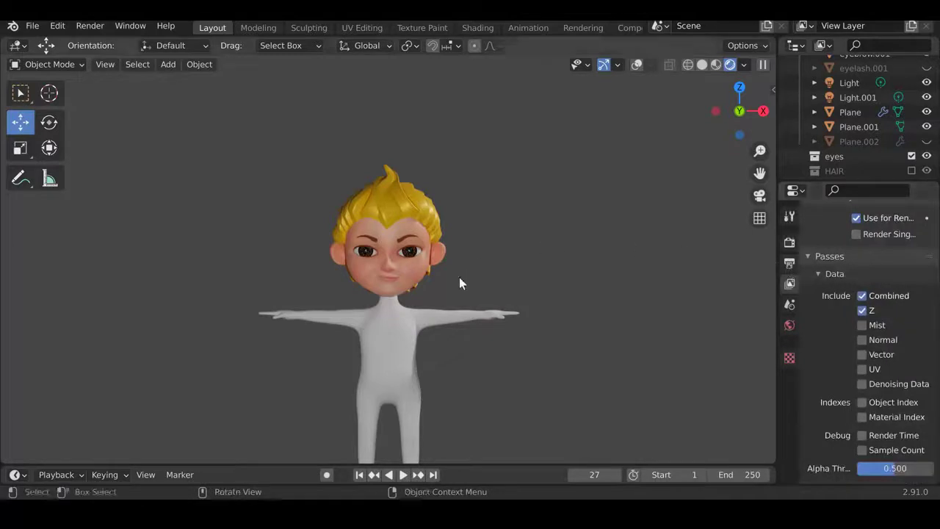
click(420, 332)
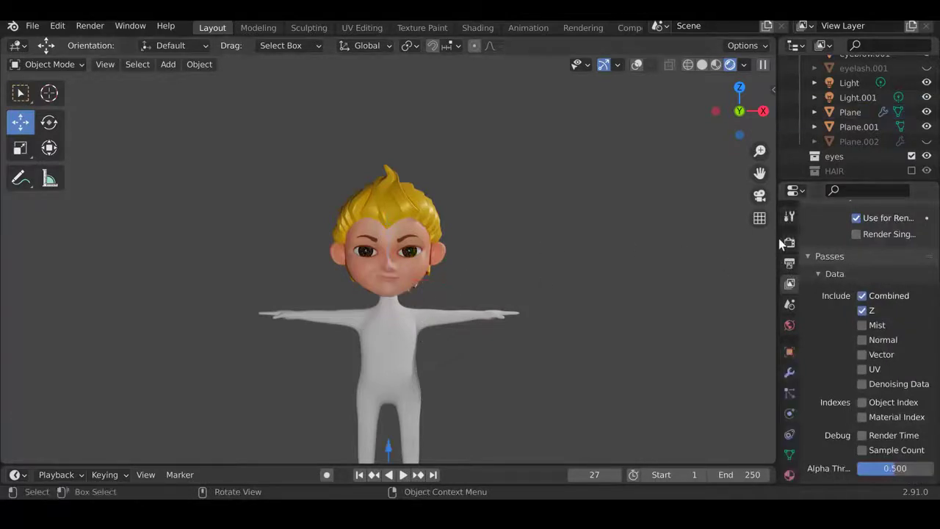
click(789, 242)
click(790, 262)
click(789, 303)
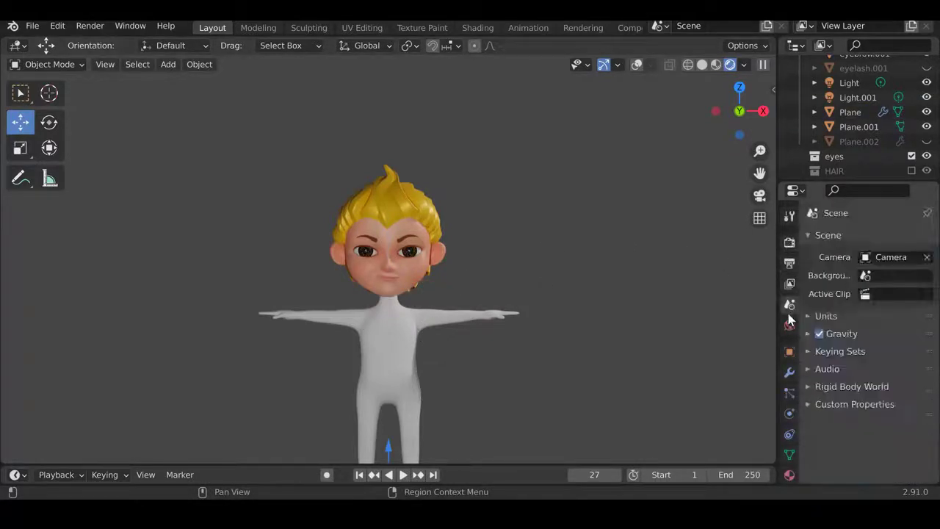
click(789, 325)
Set the World color value to 0 for black, orbit to check, and use Material Preview.
click(895, 327)
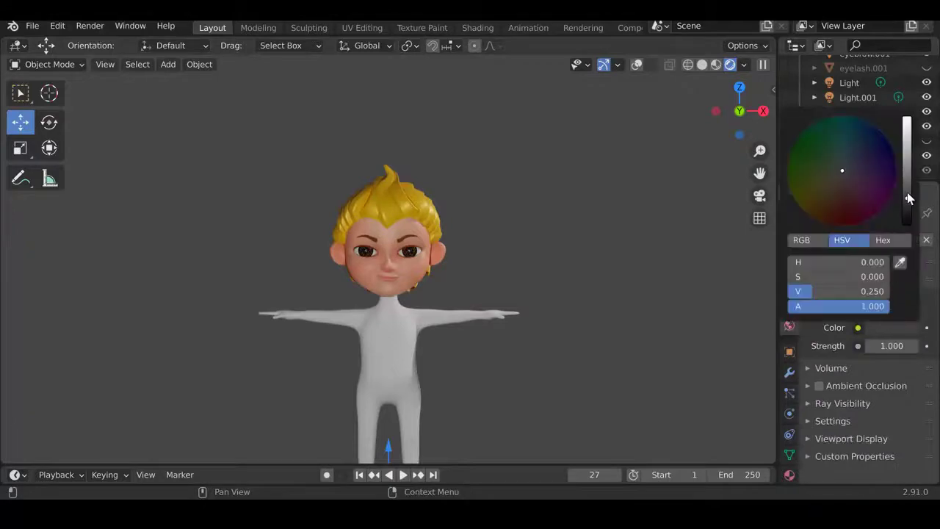
drag(908, 194, 908, 219)
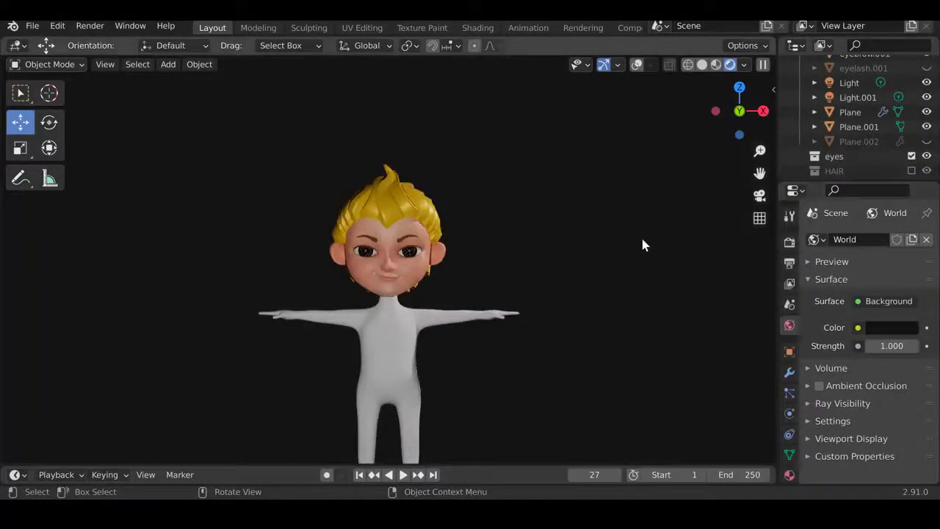
middle_drag(642, 240, 542, 263)
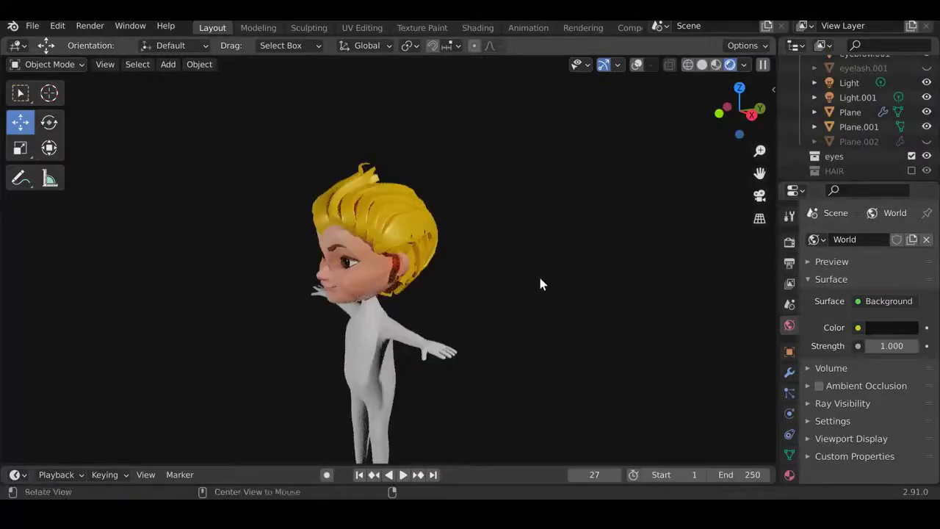
middle_drag(540, 280, 691, 250)
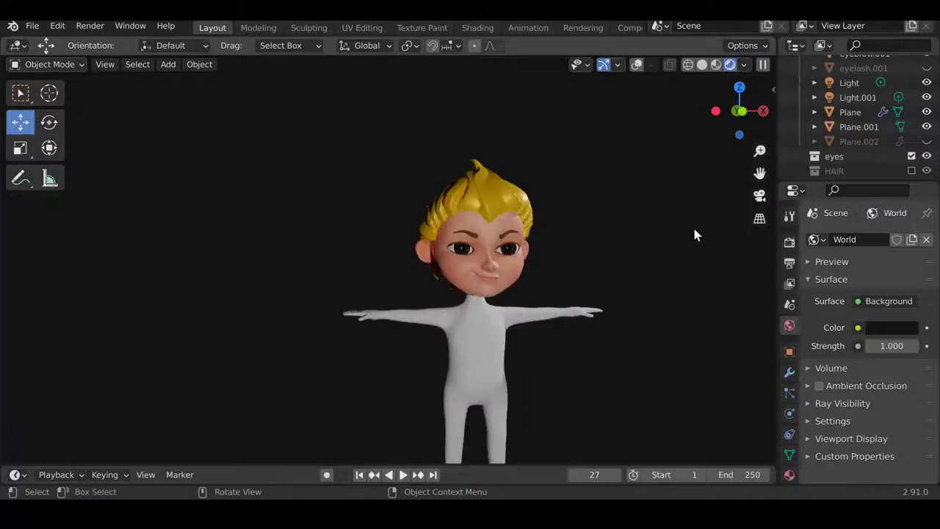
scroll(657, 198, up, 1)
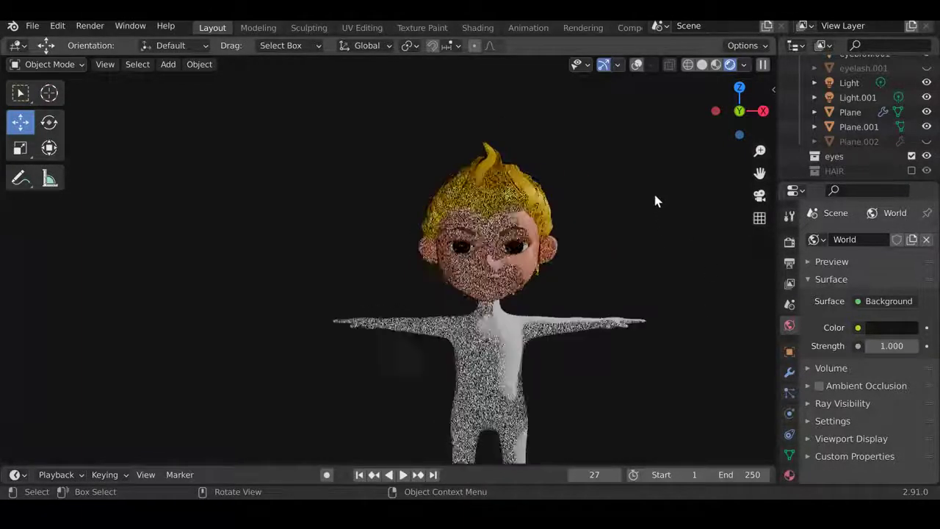
click(716, 66)
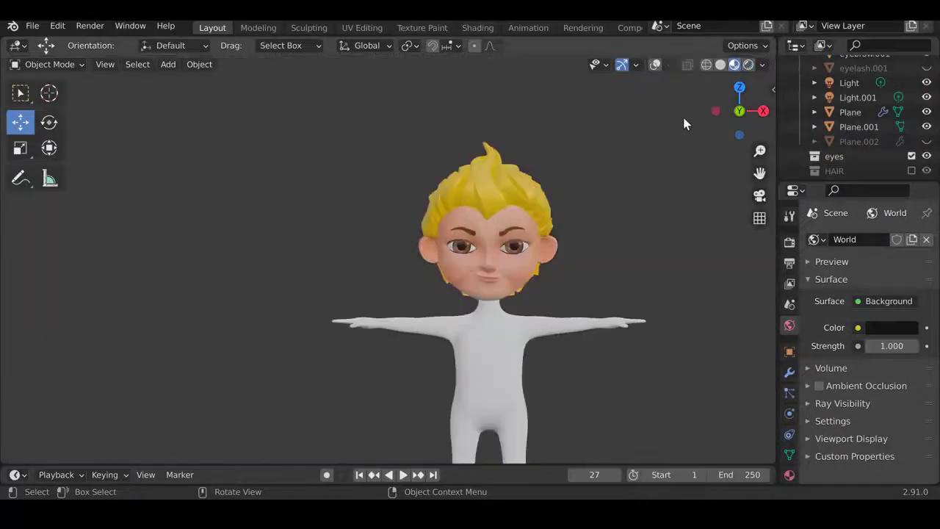
middle_drag(684, 124, 372, 172)
mouse_move(475, 196)
middle_down()
mouse_move(556, 198)
mouse_move(268, 198)
mouse_move(182, 168)
mouse_move(149, 202)
mouse_move(247, 193)
middle_up()
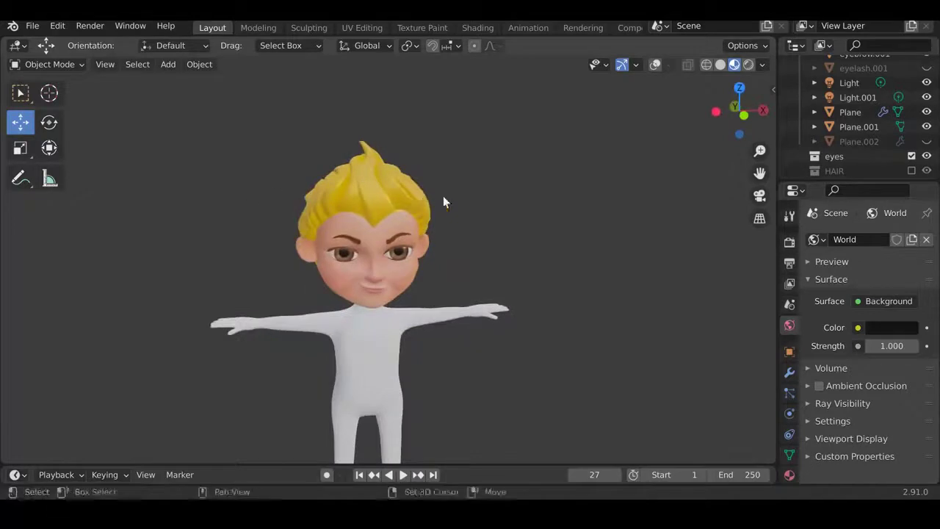
shift+middle_drag(443, 198, 564, 200)
key(KP_1)
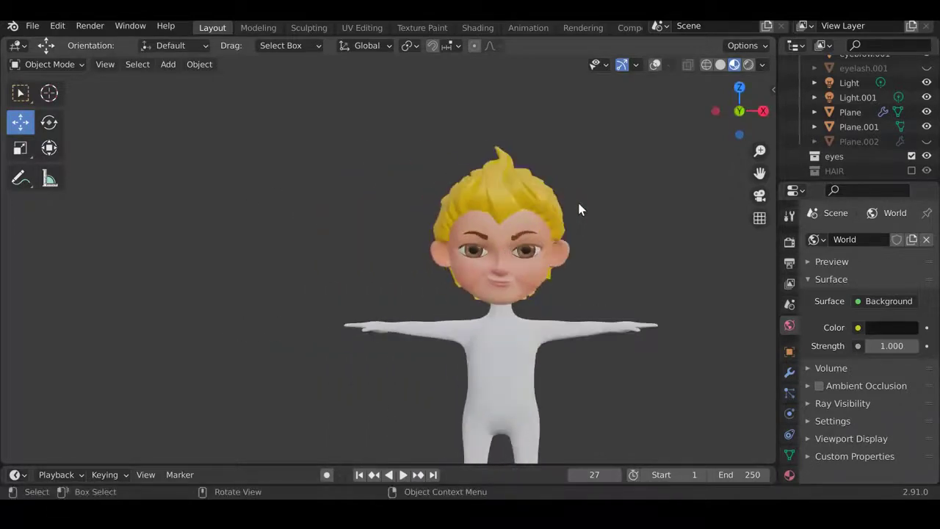